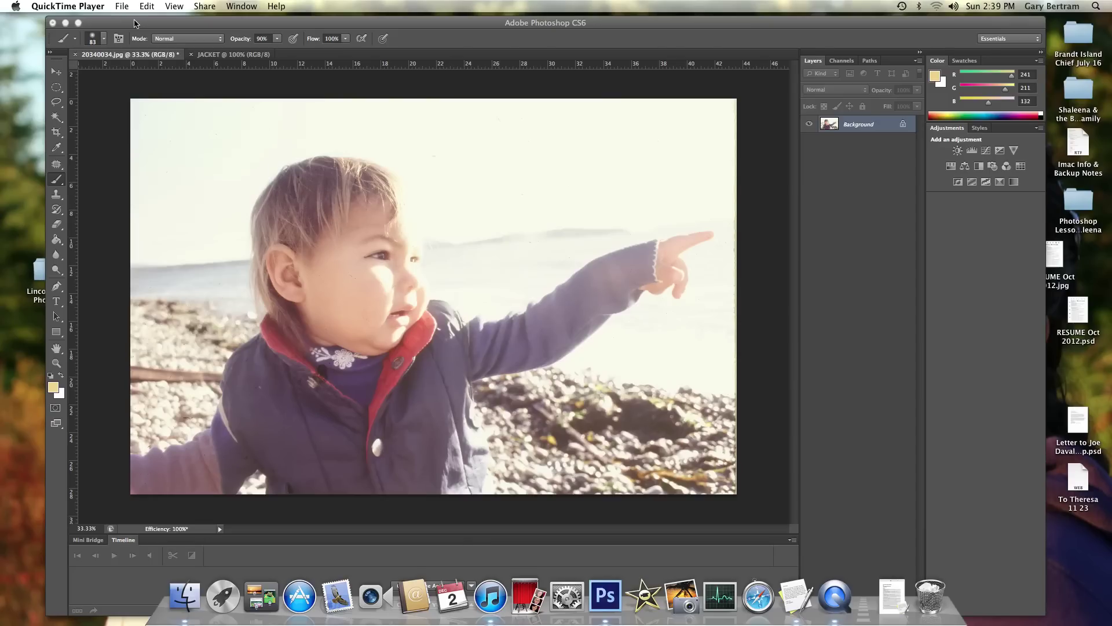
Step: Desaturate the beach photo with a Hue/Saturation adjustment at Saturation -100
left_click(141, 22)
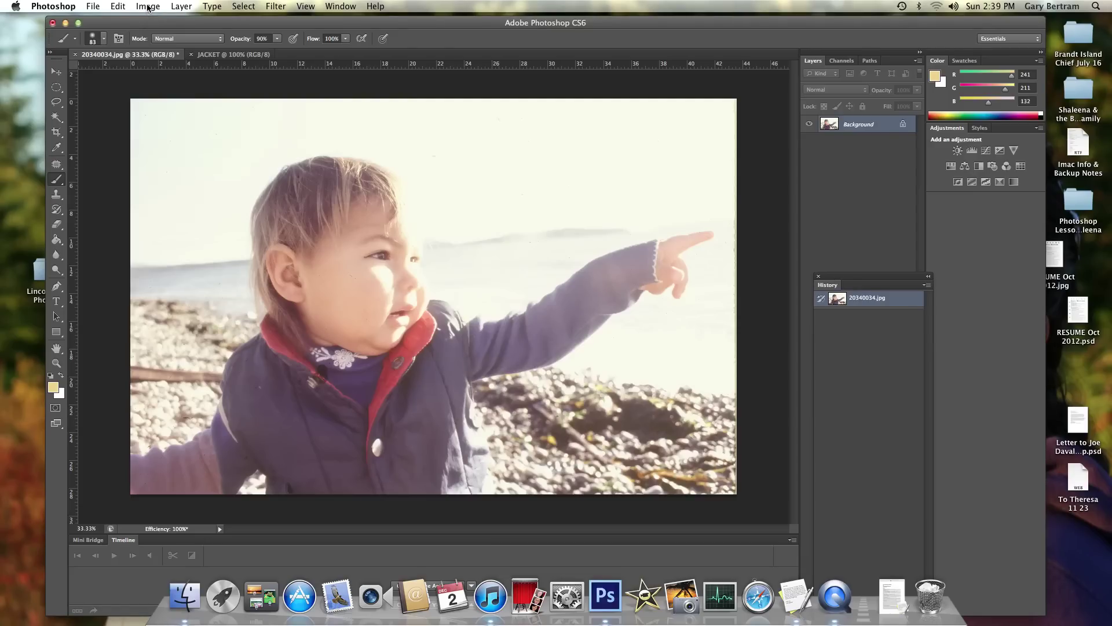
left_click(148, 6)
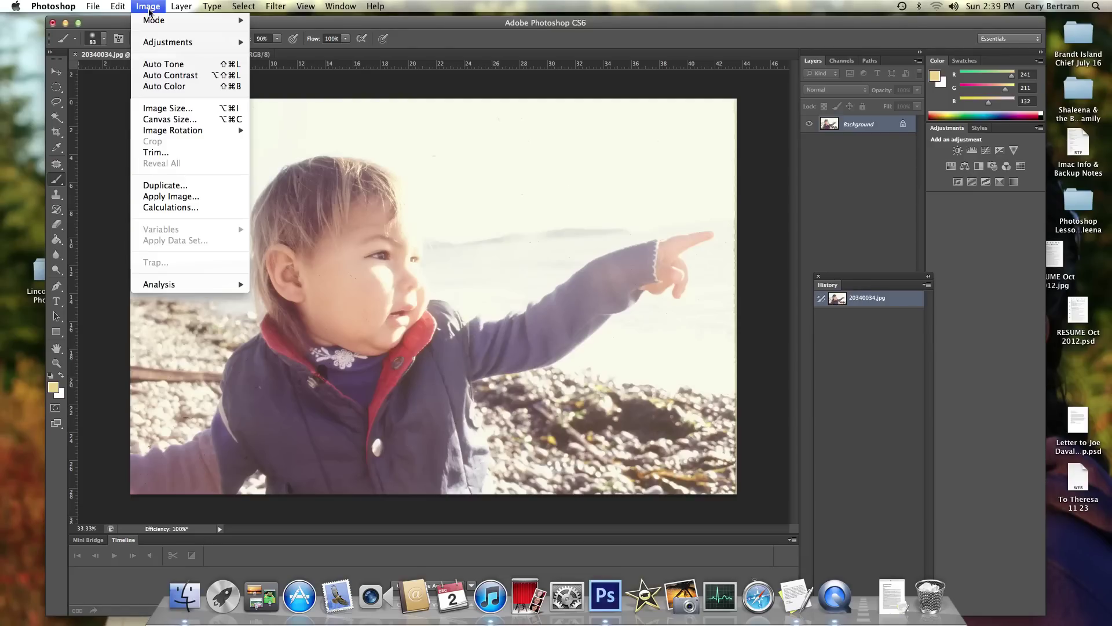
mouse_move(168, 21)
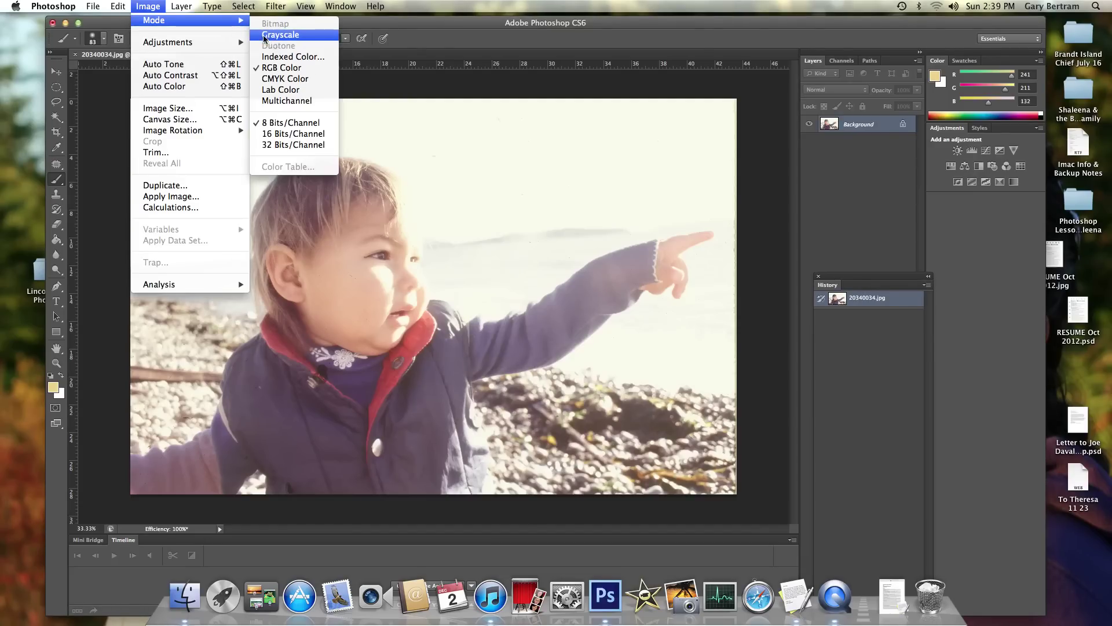
mouse_move(192, 43)
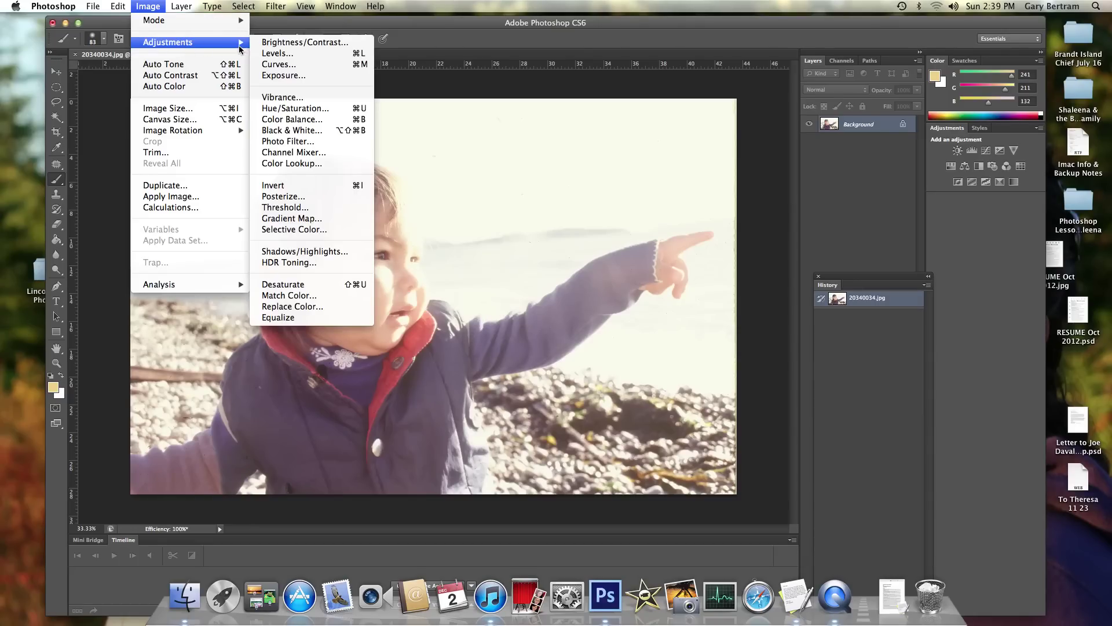
left_click(270, 111)
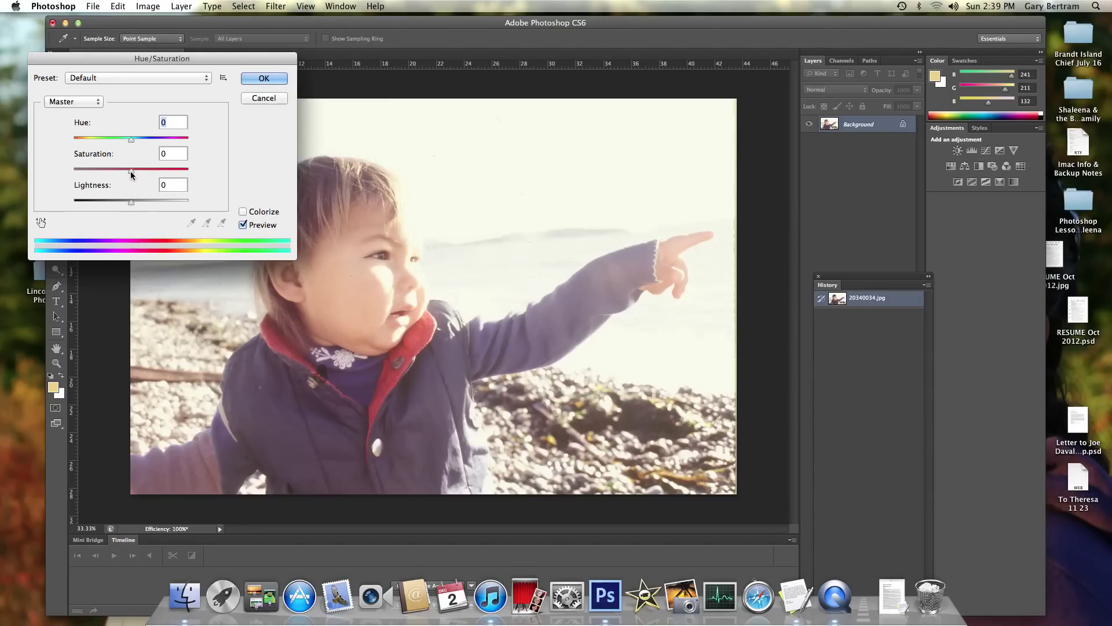
left_click_drag(131, 169, 66, 181)
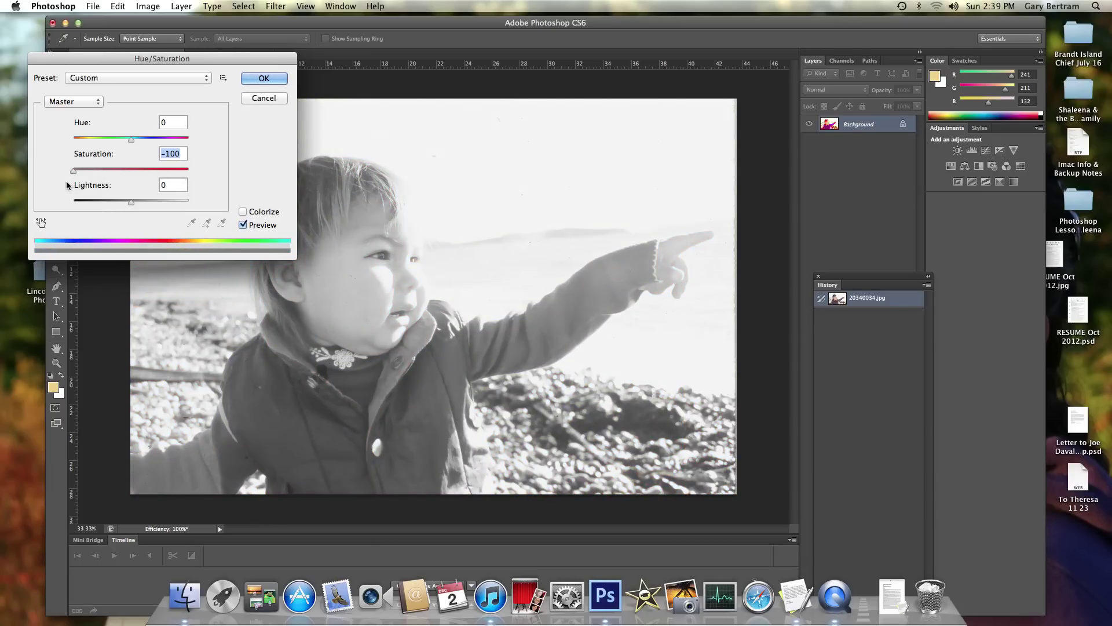
left_click(248, 81)
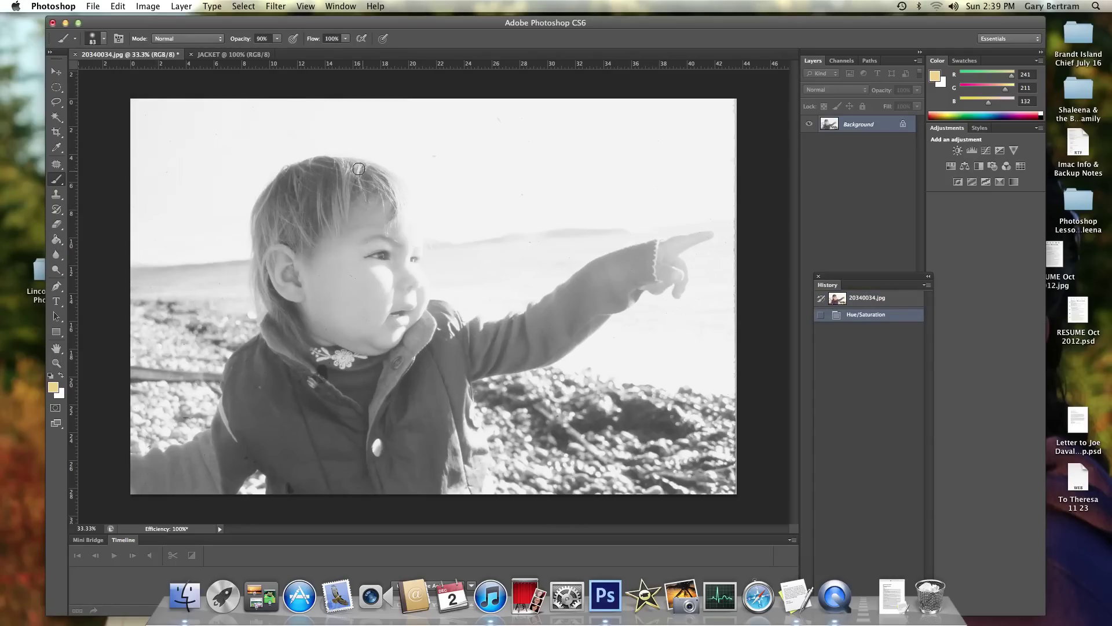
Step: Add two new empty layers named skin and eyes from the Layer menu
left_click(181, 7)
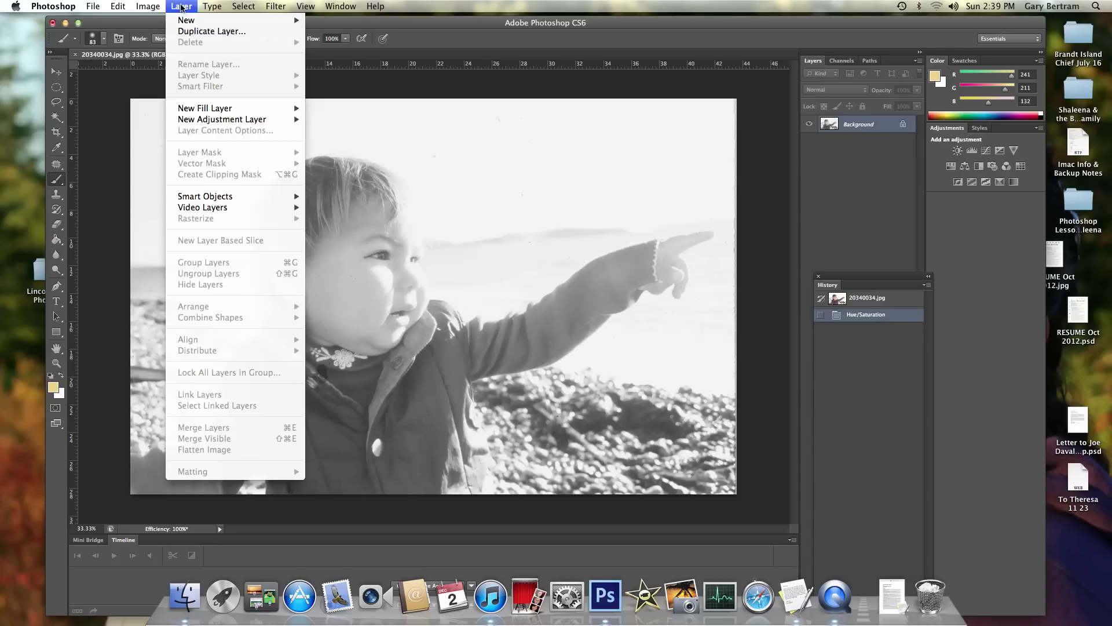
mouse_move(185, 20)
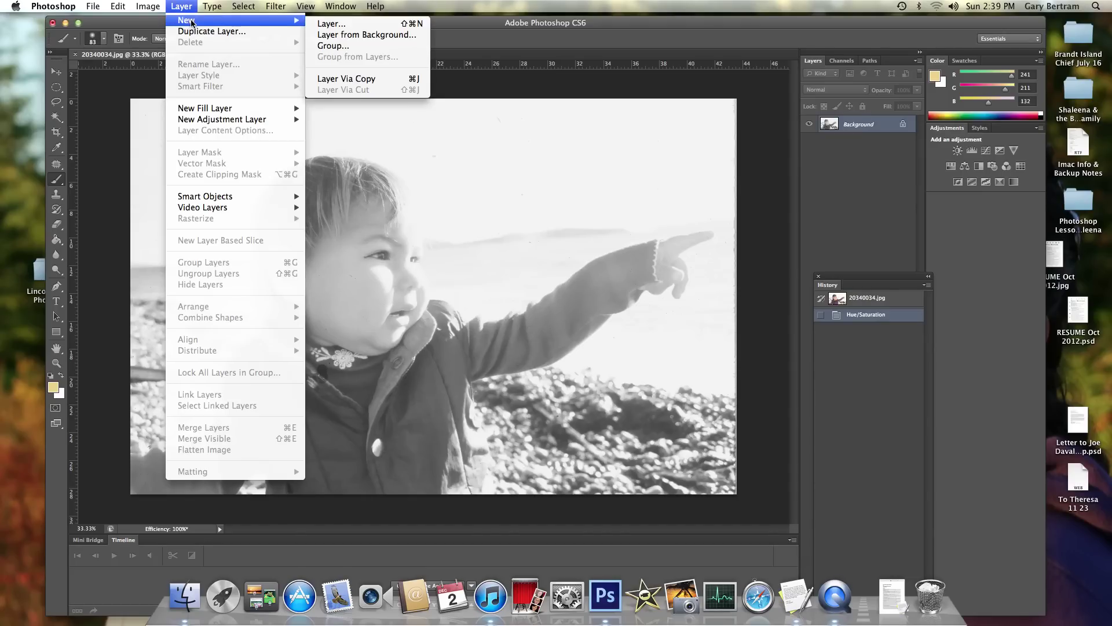
left_click(346, 24)
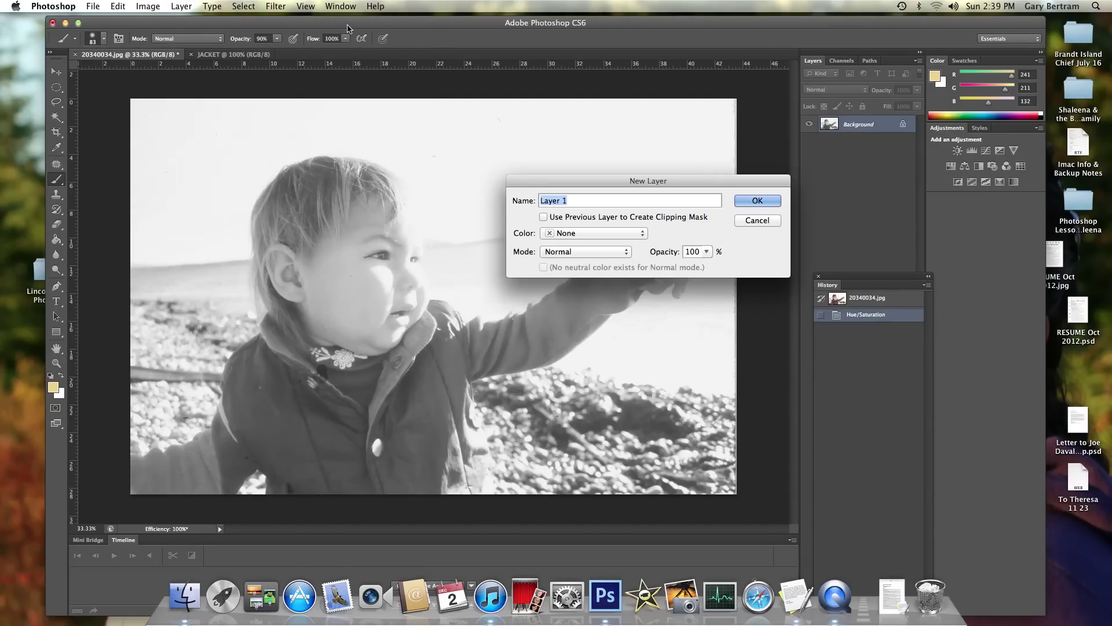
type("skin")
key("Return")
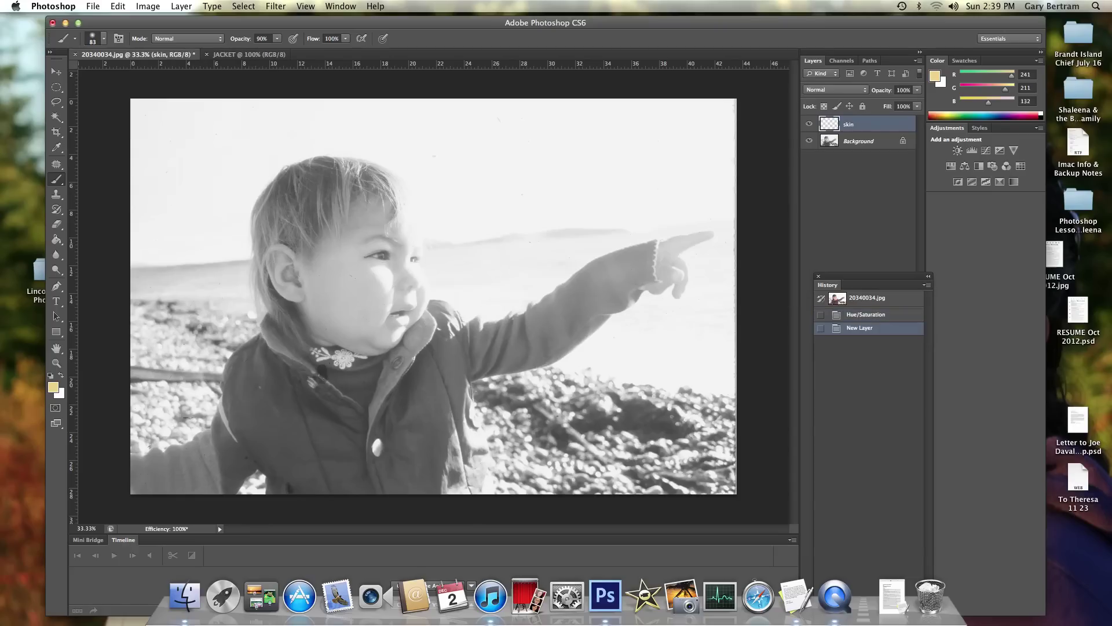
left_click(191, 8)
mouse_move(197, 22)
left_click(347, 24)
type("eyes")
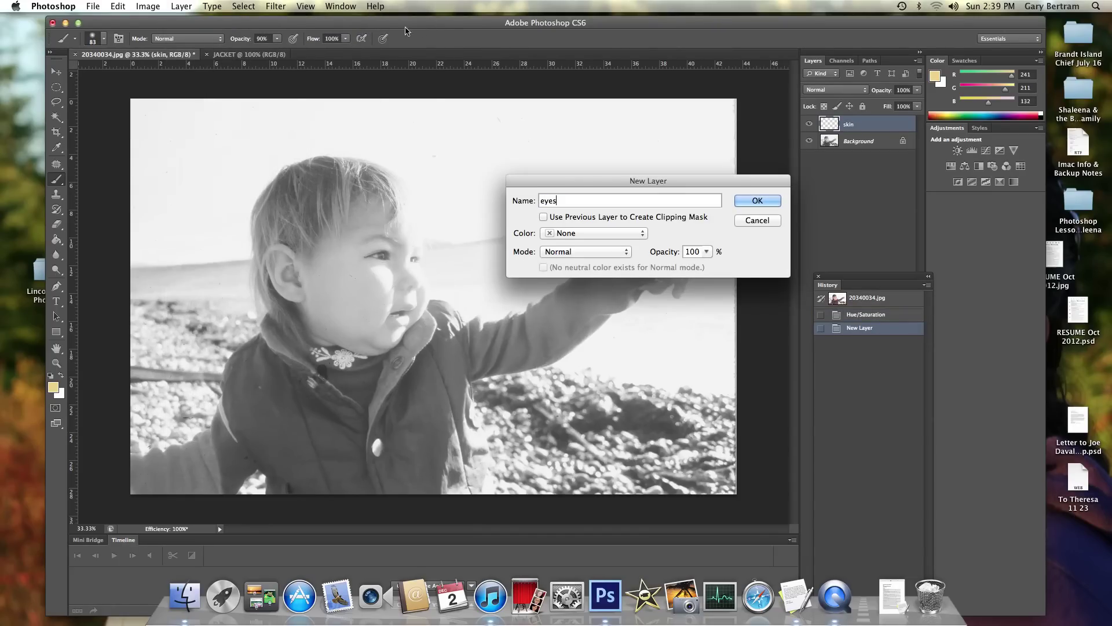
left_click(763, 202)
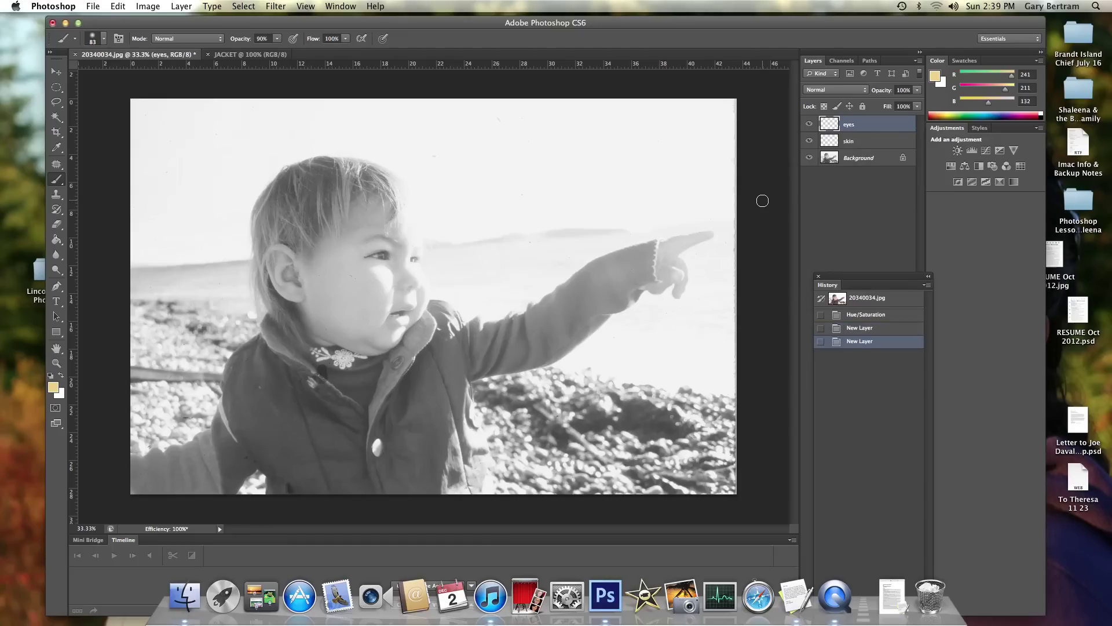
Step: Add three more layers named hair, cheeks and jacket using Shift+Cmd+N
key("super+shift+n")
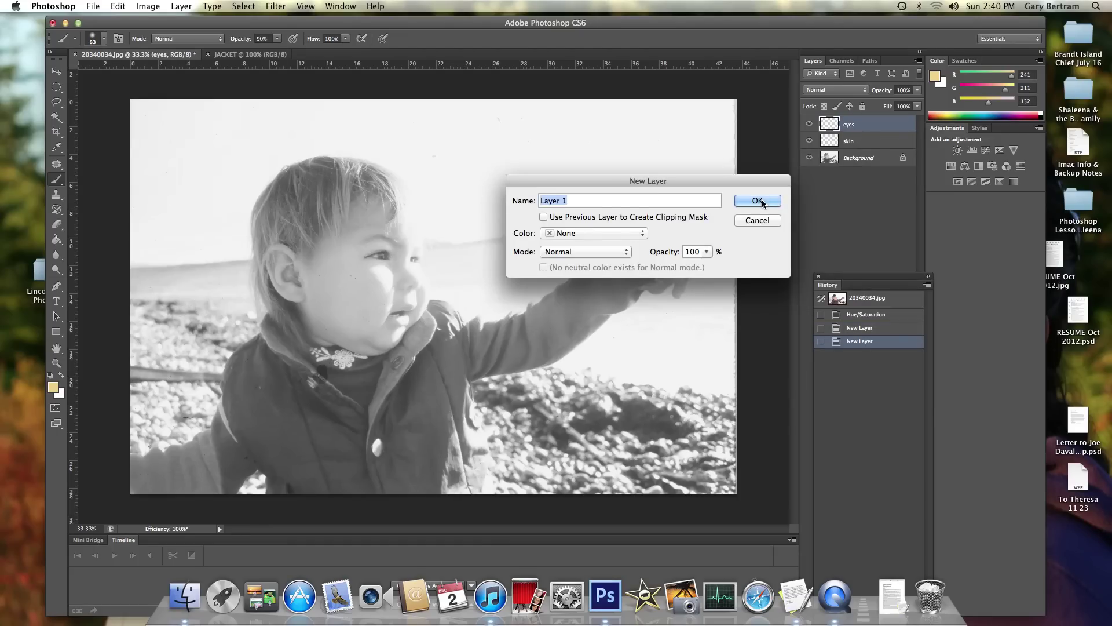
type("hair")
key("Return")
key("super+shift+n")
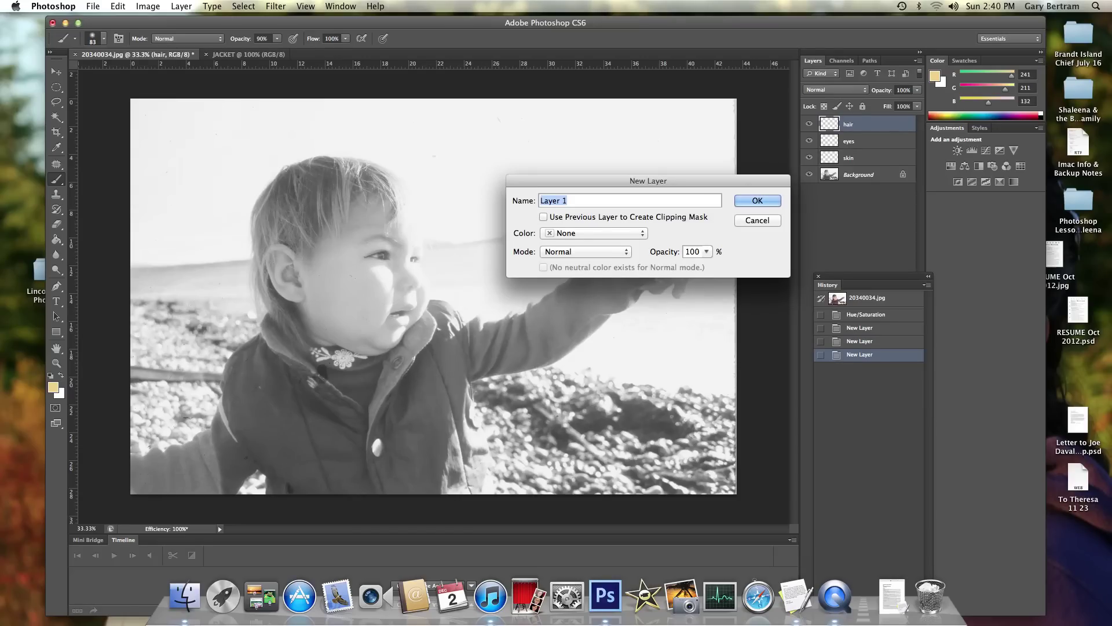
type("cheeks")
key("Return")
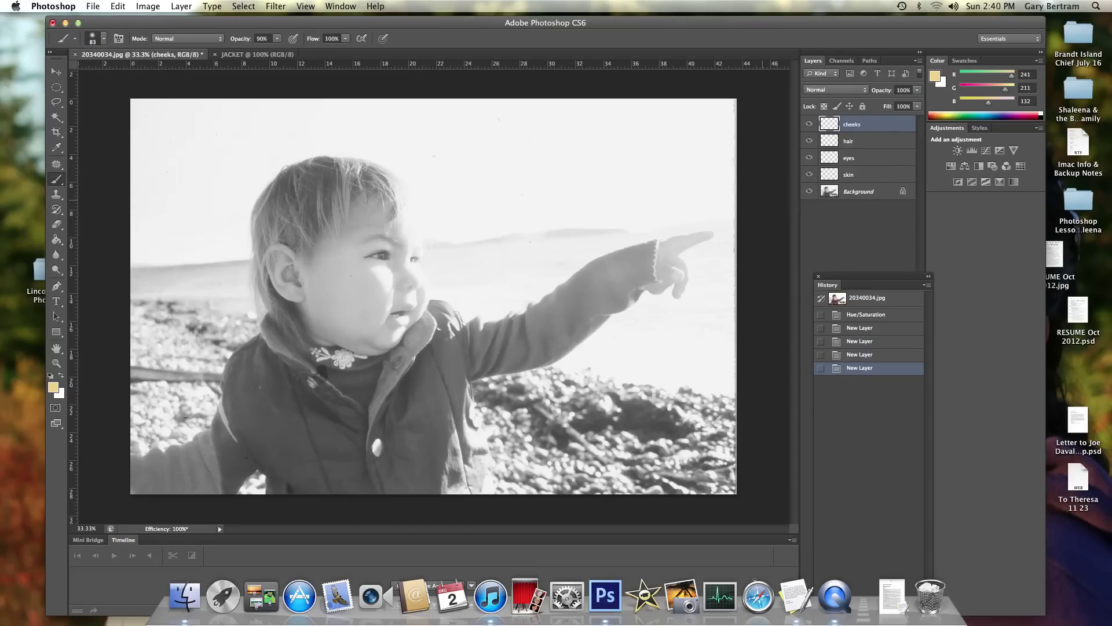
key("super+shift+n")
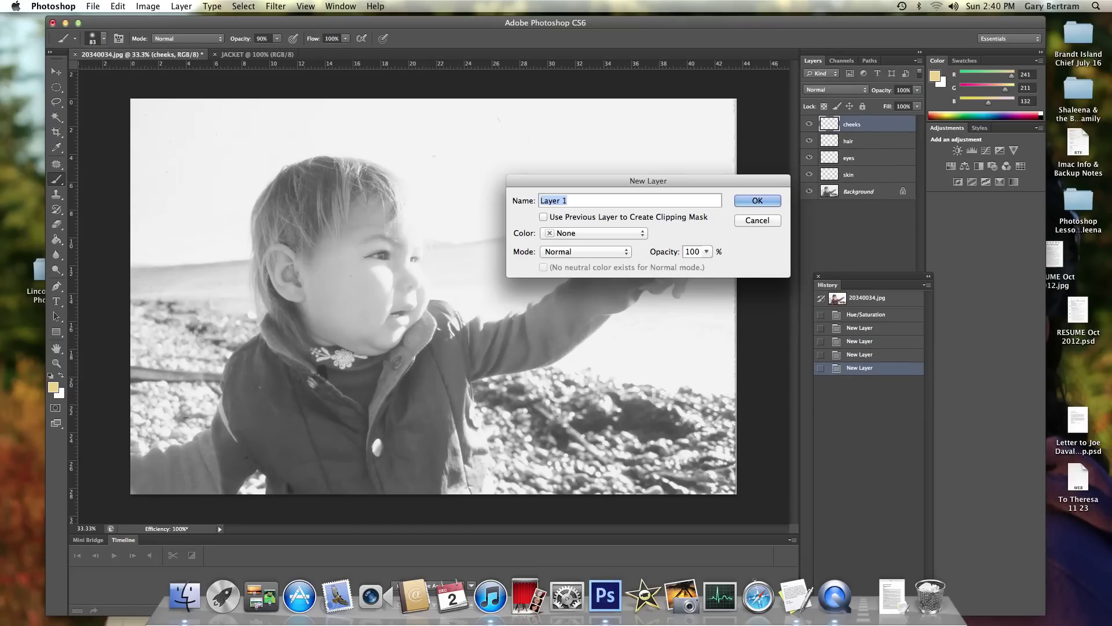
type("jacket")
key("Return")
Step: Cancel the accidental New document dialog and add a final layer named collar
key("super+n")
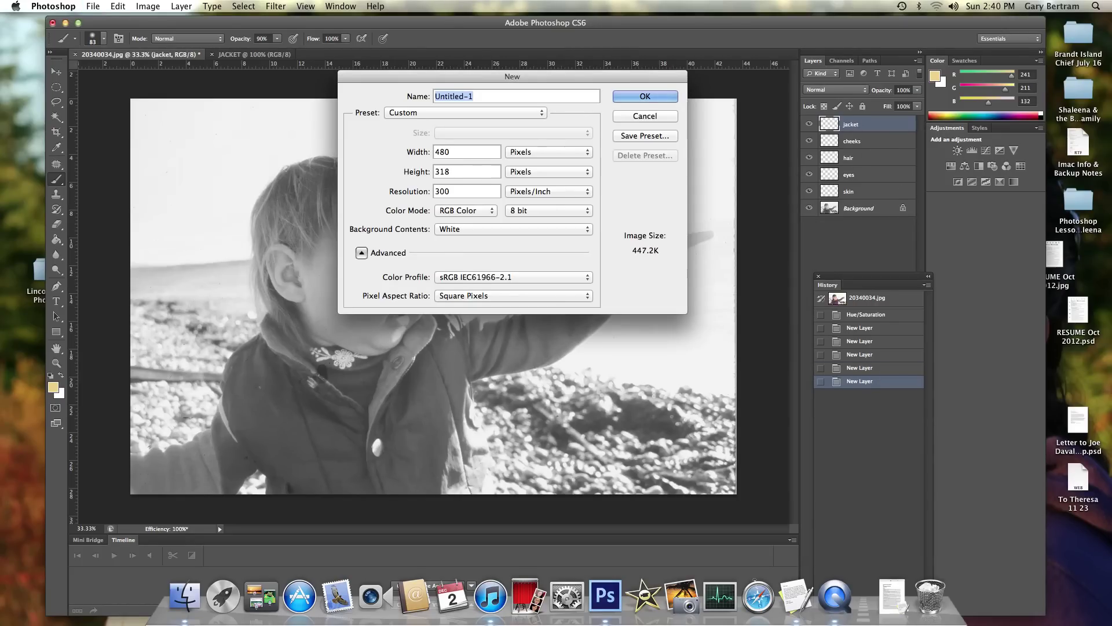
type("COLL")
left_click(625, 116)
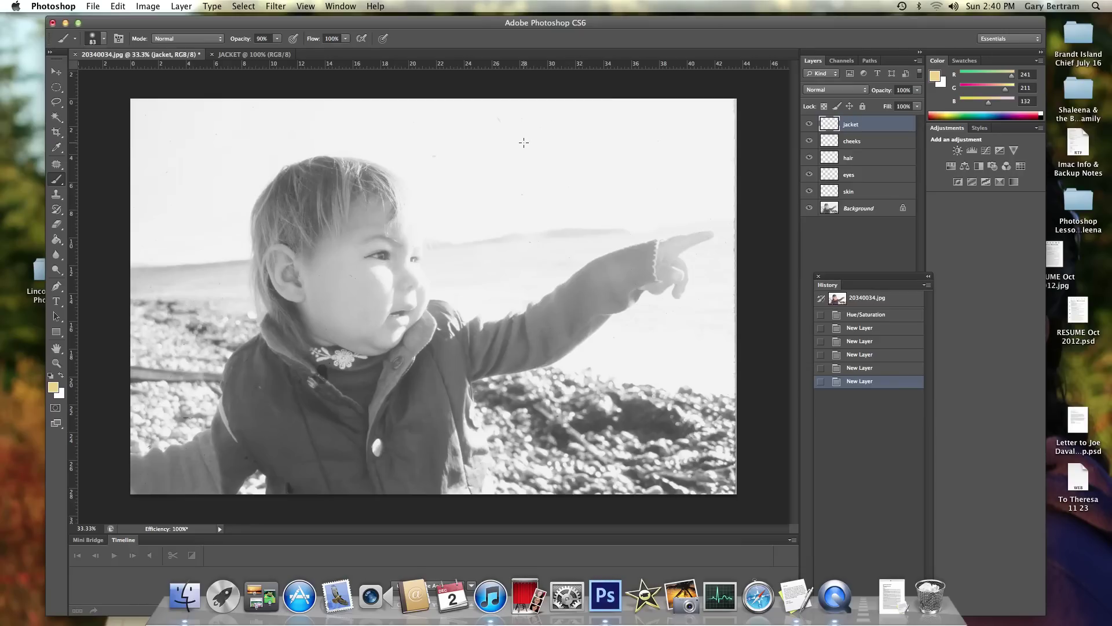
key("Tab")
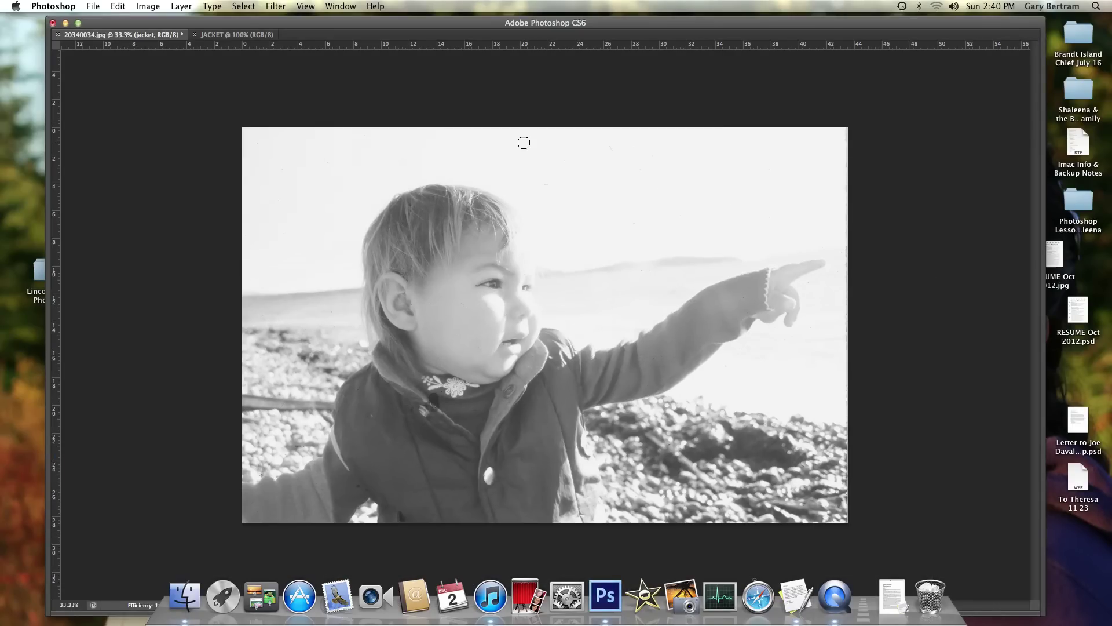
key("super+shift+n")
type("collar")
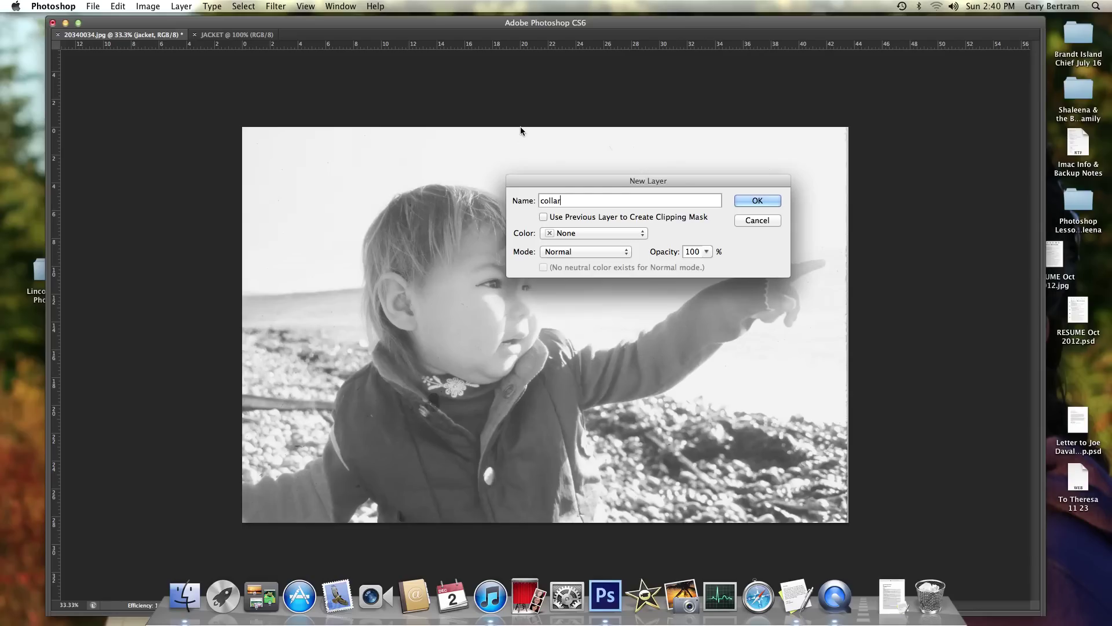
left_click(757, 200)
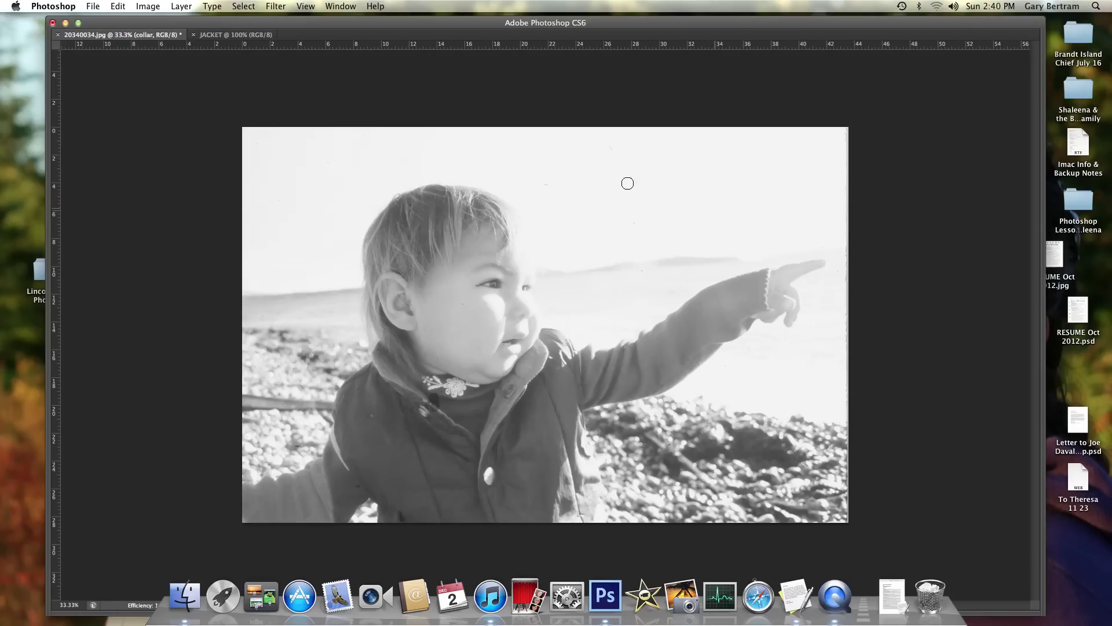
Step: Restore the Layers and History panels and select the skin layer
left_click(337, 6)
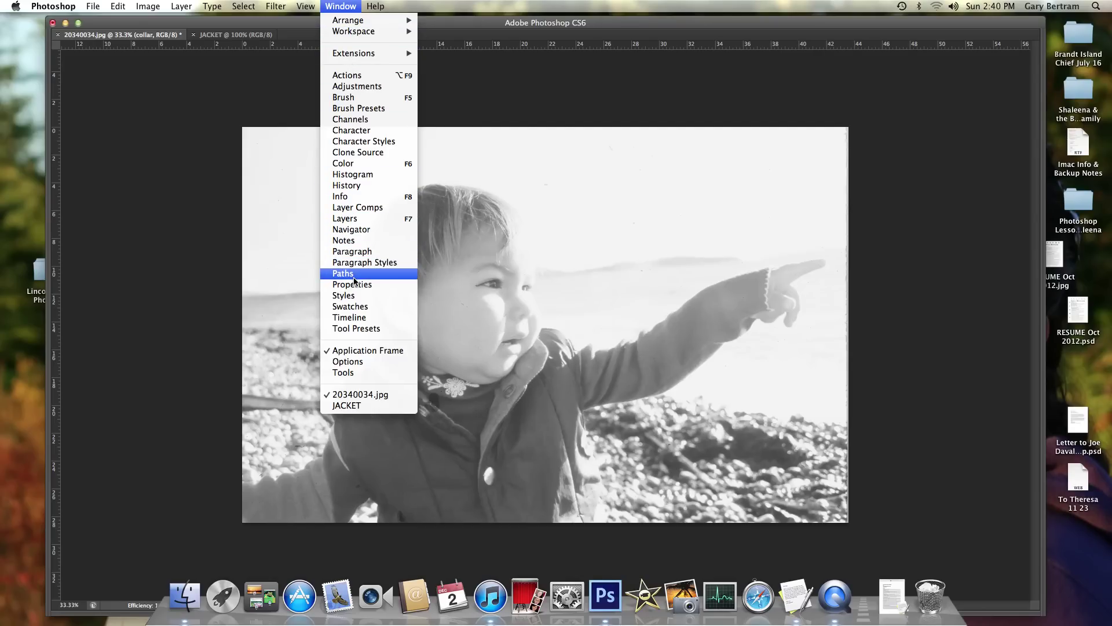
left_click(353, 220)
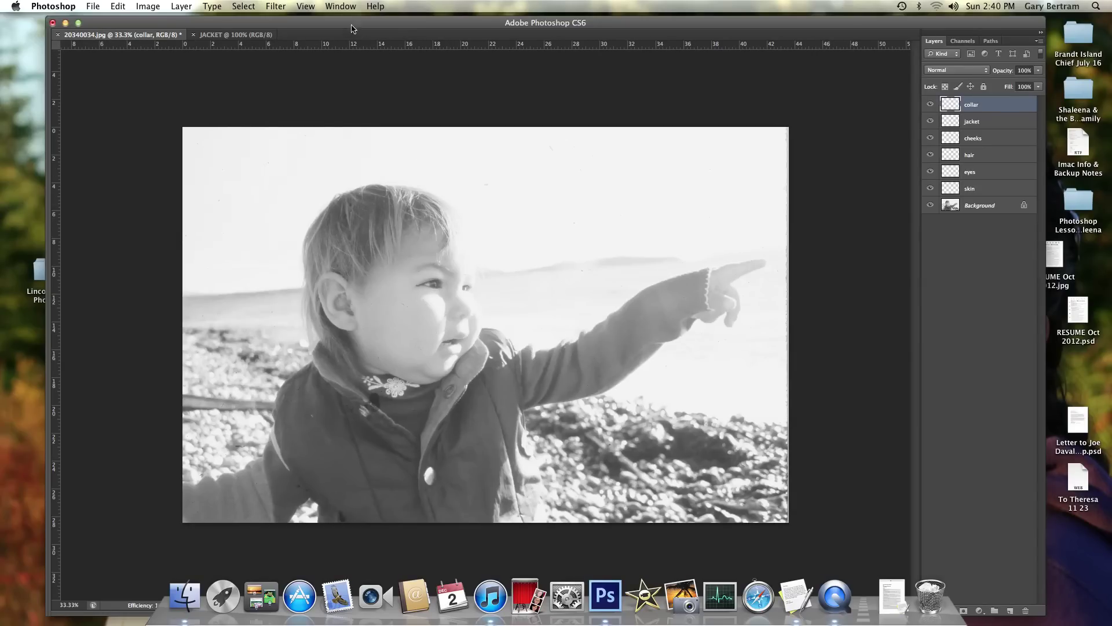
left_click(341, 7)
left_click(374, 186)
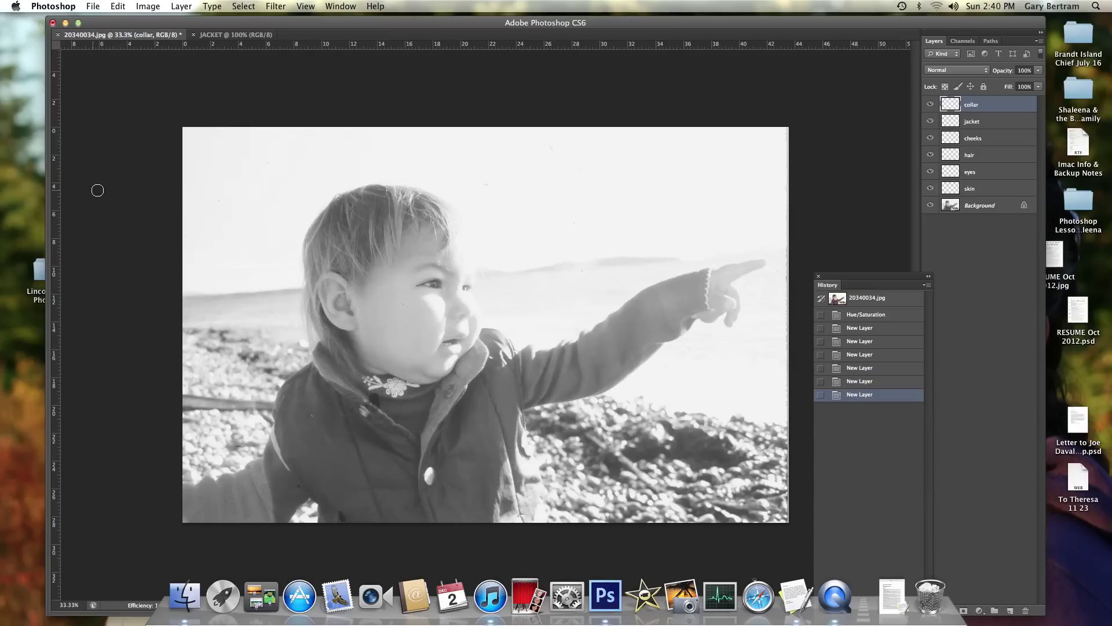
left_click(985, 190)
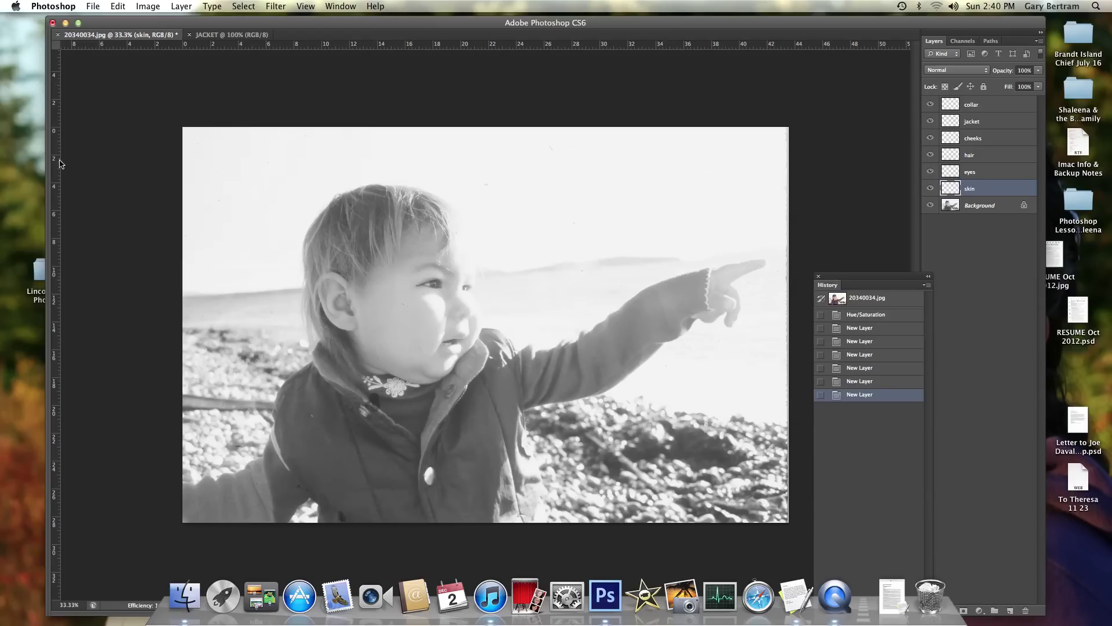
Step: Nudge the Photoshop window right and show the Tools panel from the Window menu
mouse_move(95, 25)
left_mouse_down()
mouse_move(123, 31)
mouse_move(105, 28)
left_mouse_up()
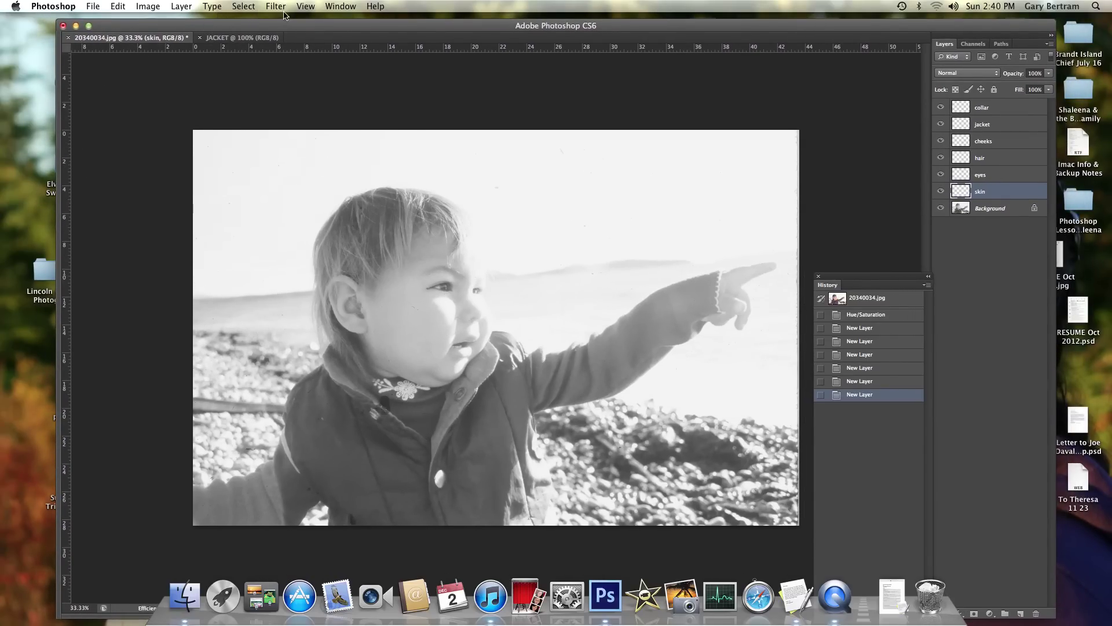
left_click(340, 7)
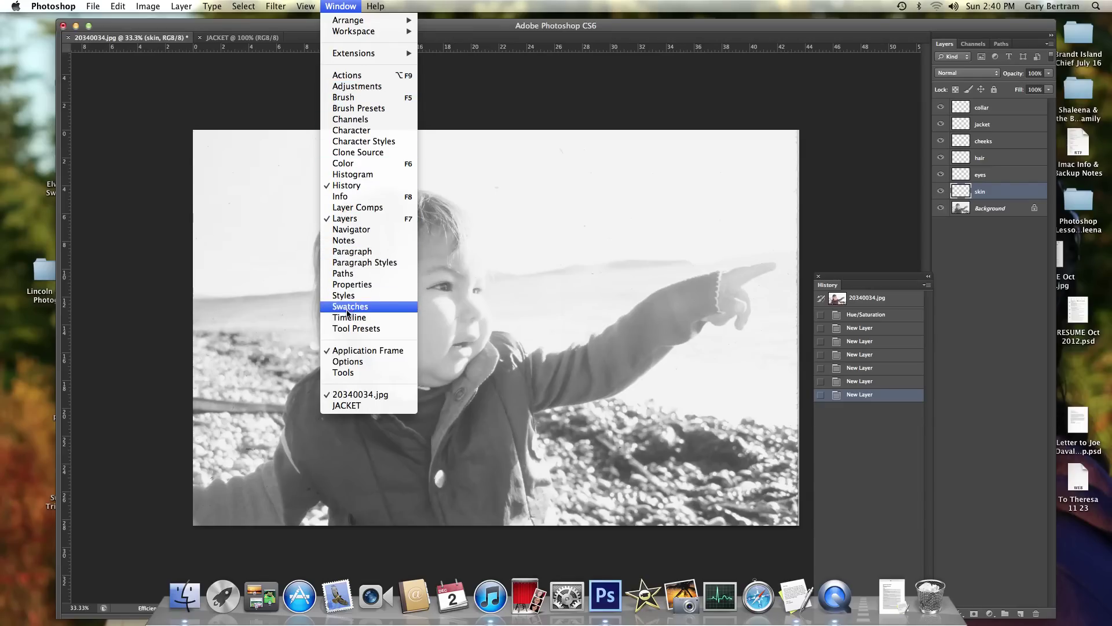
left_click(344, 374)
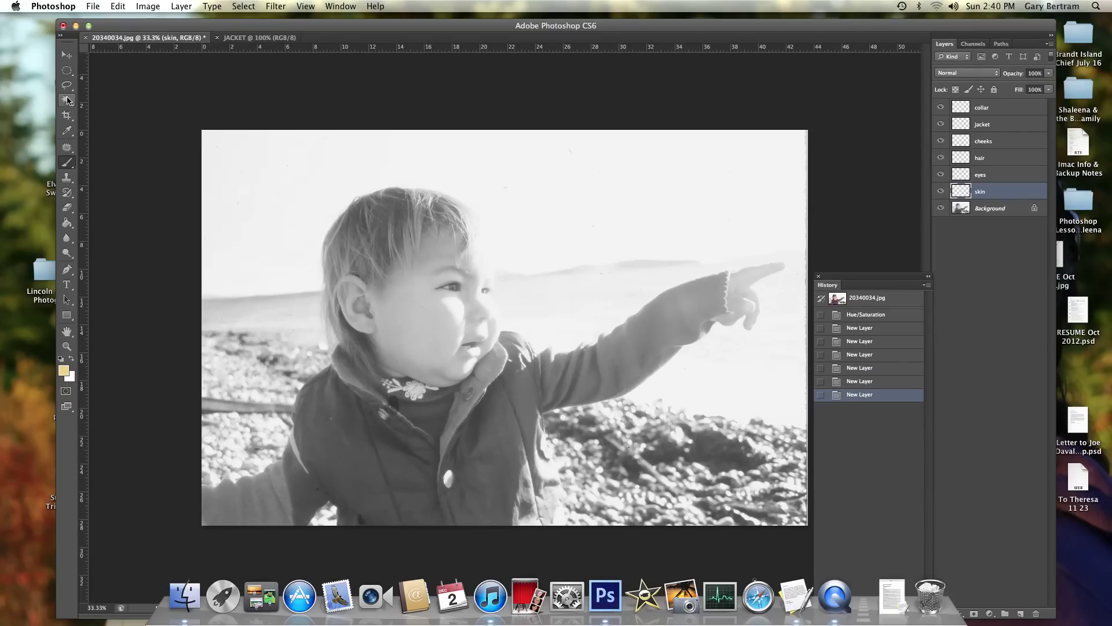
Step: Trace around the child's face from hairline to chin with the Lasso Tool
left_click(67, 85)
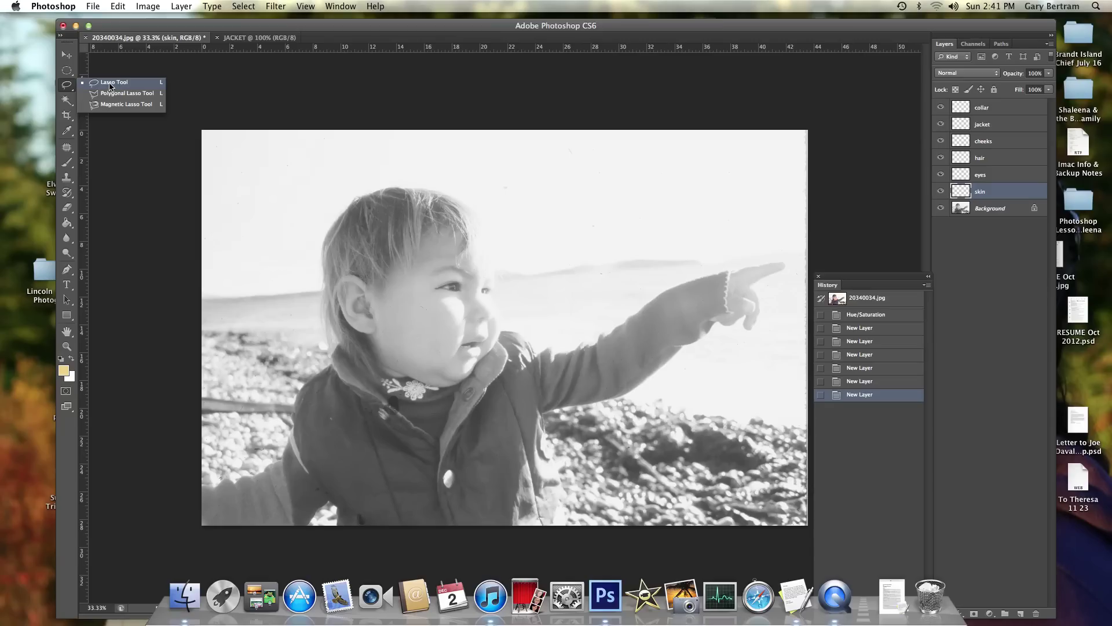
left_click(110, 86)
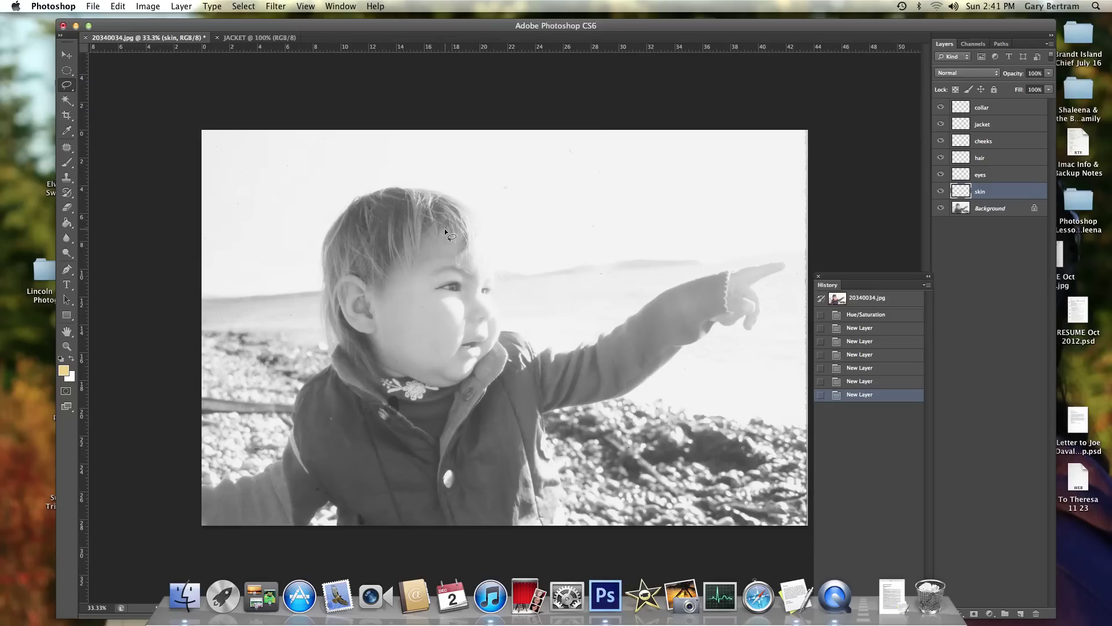
mouse_move(419, 243)
left_mouse_down()
mouse_move(376, 288)
mouse_move(343, 278)
left_mouse_up()
mouse_move(493, 289)
left_mouse_down()
mouse_move(486, 242)
mouse_move(478, 234)
mouse_move(464, 252)
mouse_move(441, 228)
left_mouse_up()
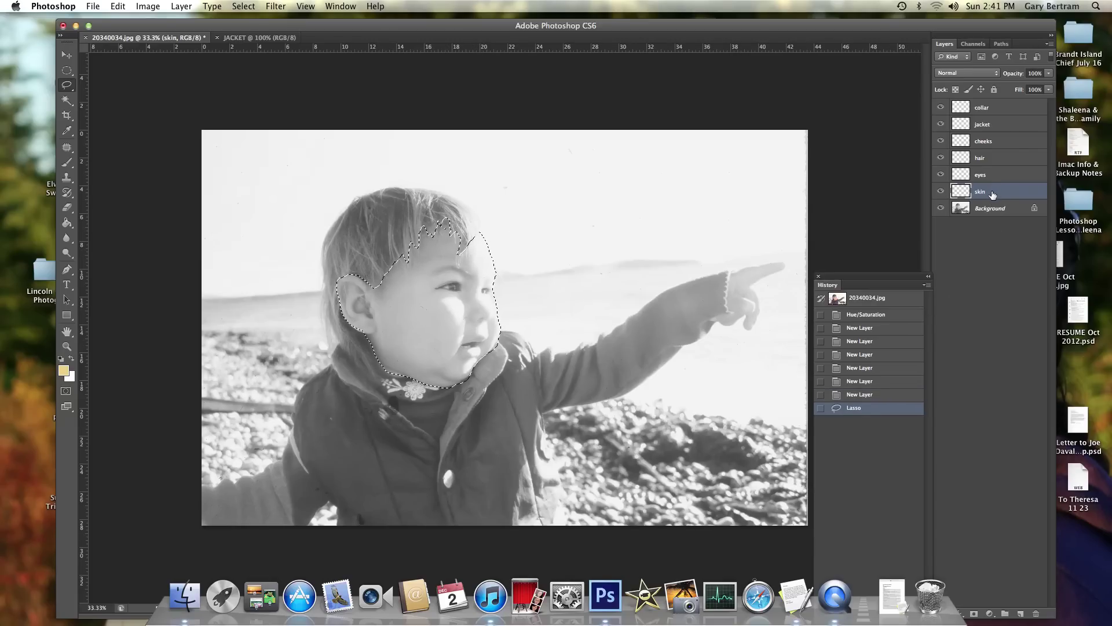
Step: Save the face outline as a selection named 'face'
left_click(244, 5)
left_click(273, 263)
type("face")
left_click(664, 219)
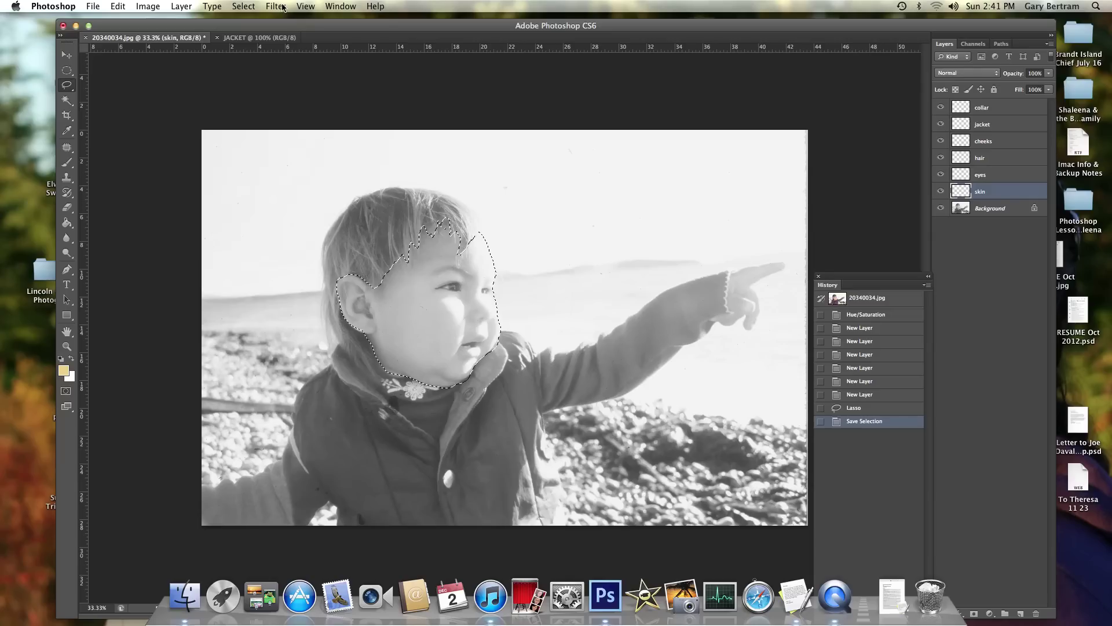
Step: Create a new layer named 'face'
left_click(191, 7)
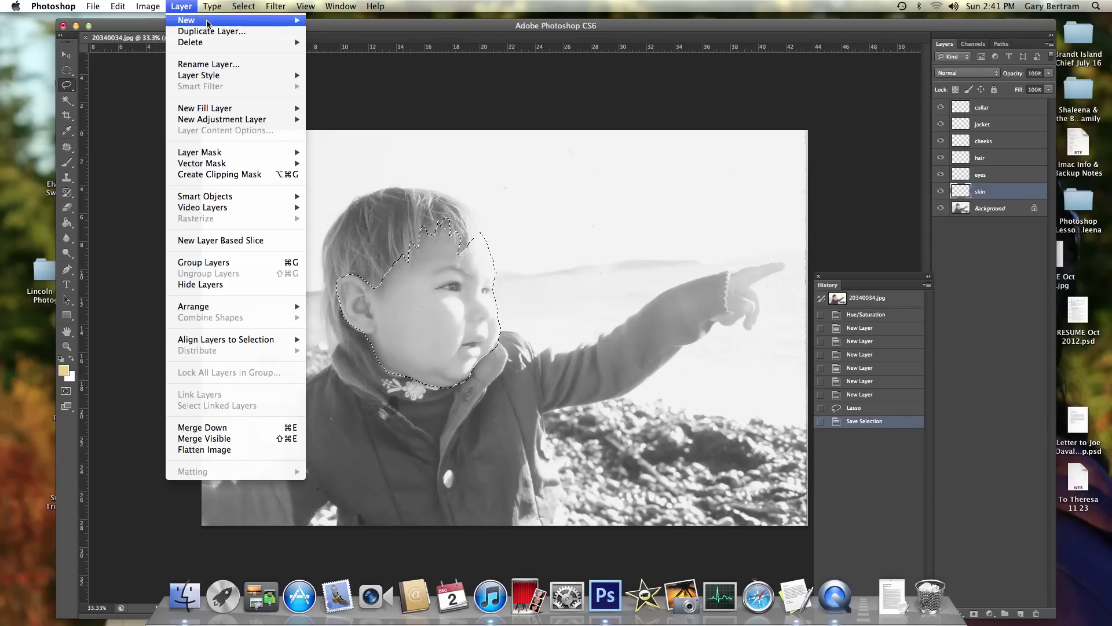
mouse_move(191, 20)
left_click(327, 25)
type("face")
key("Return")
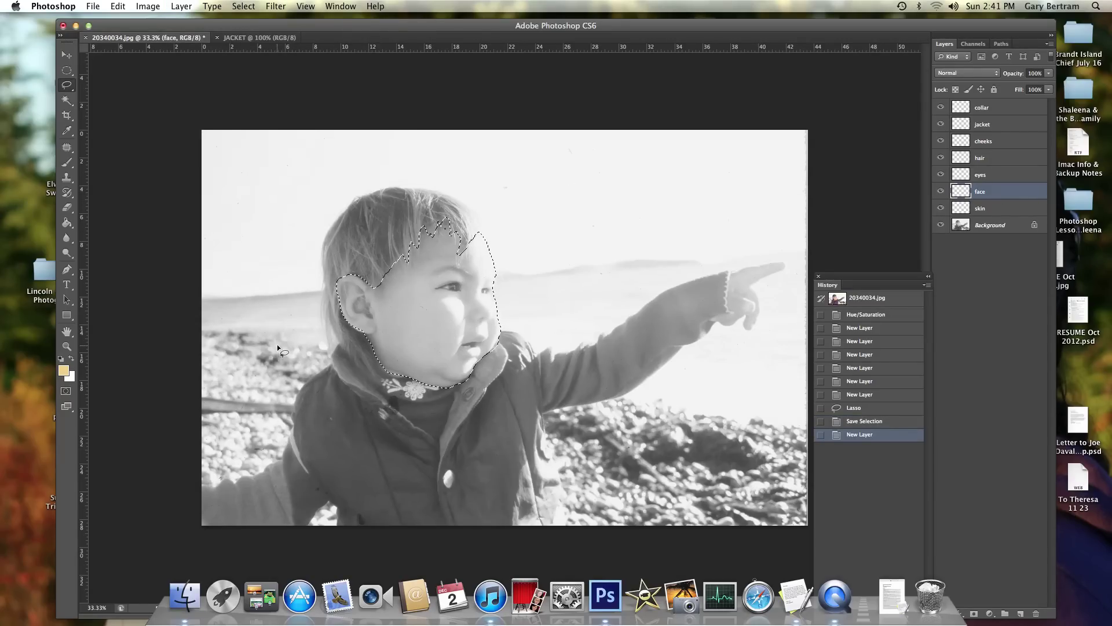
Step: Set the foreground colour to PANTONE 472 C from the colour library
left_click(64, 371)
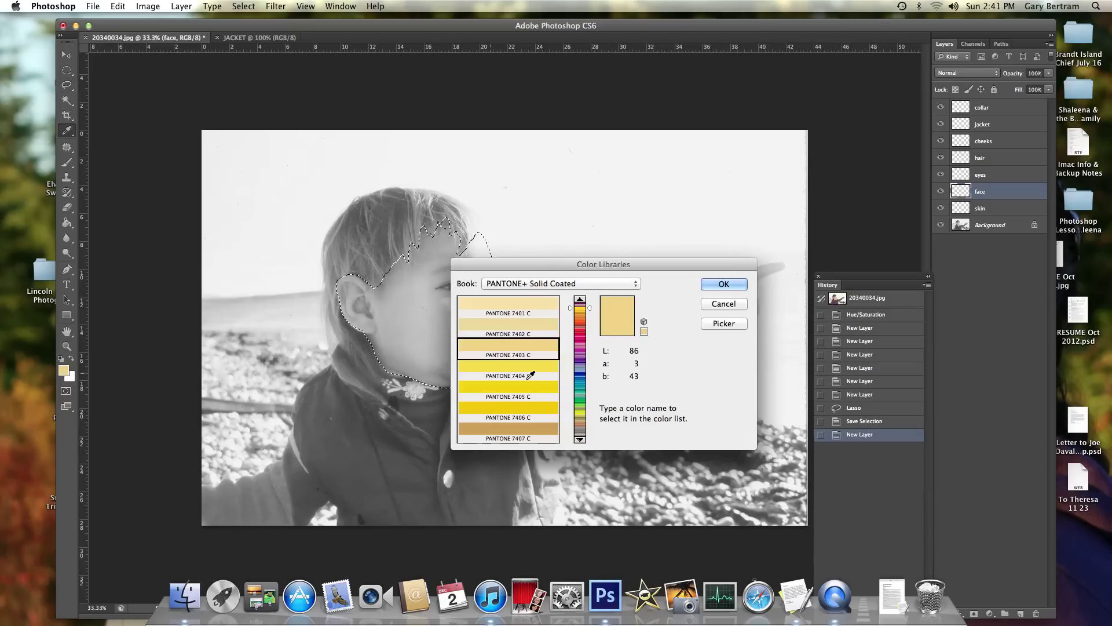
left_click(581, 321)
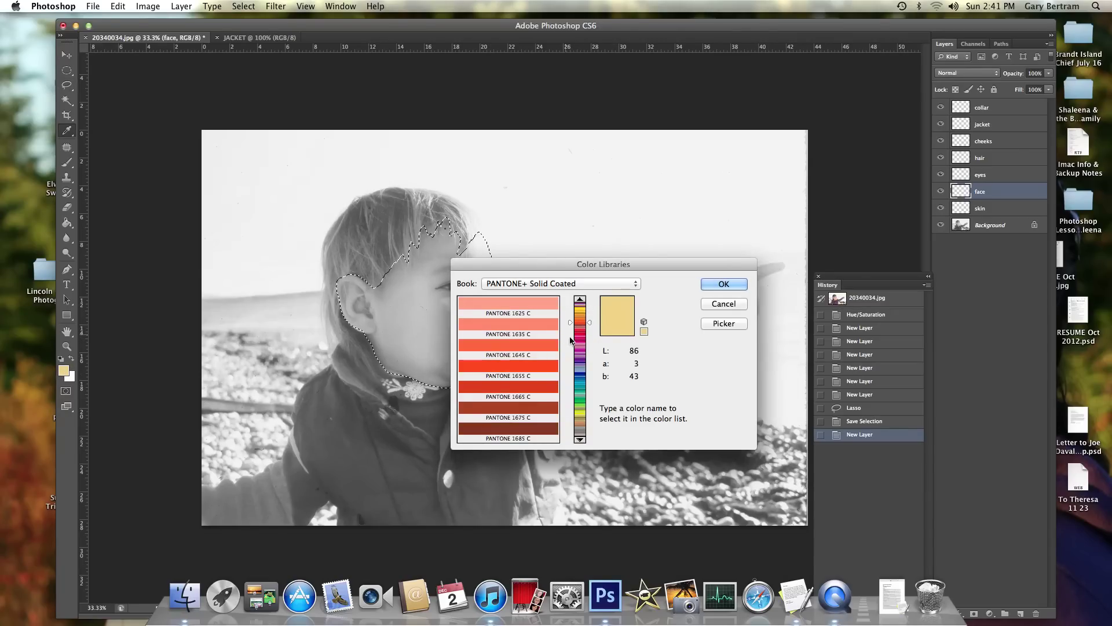
left_click(580, 416)
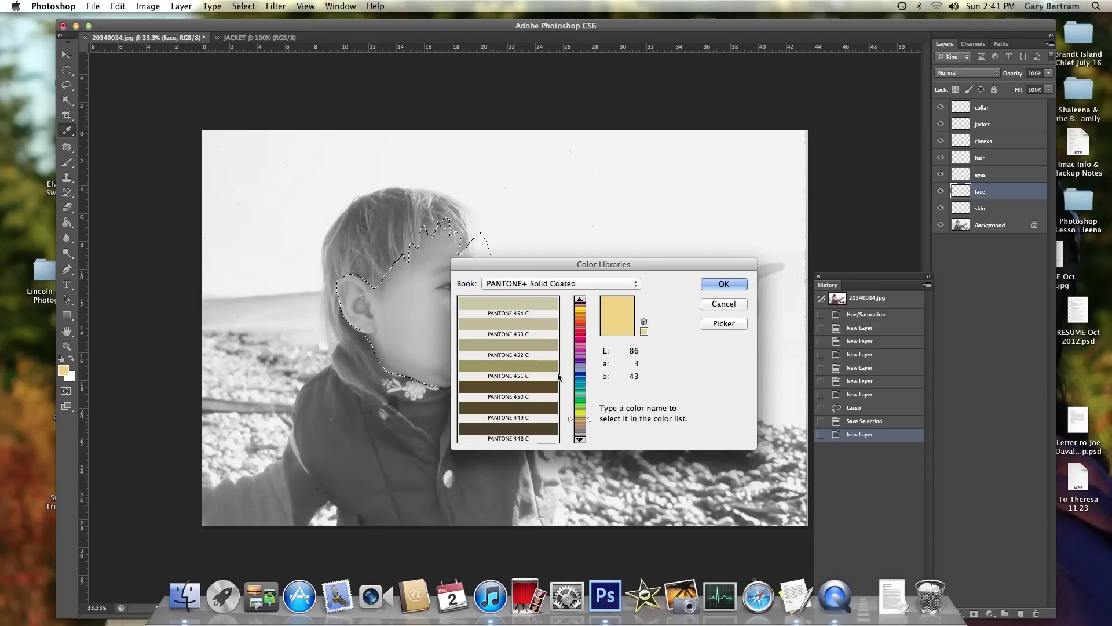
left_click(581, 422)
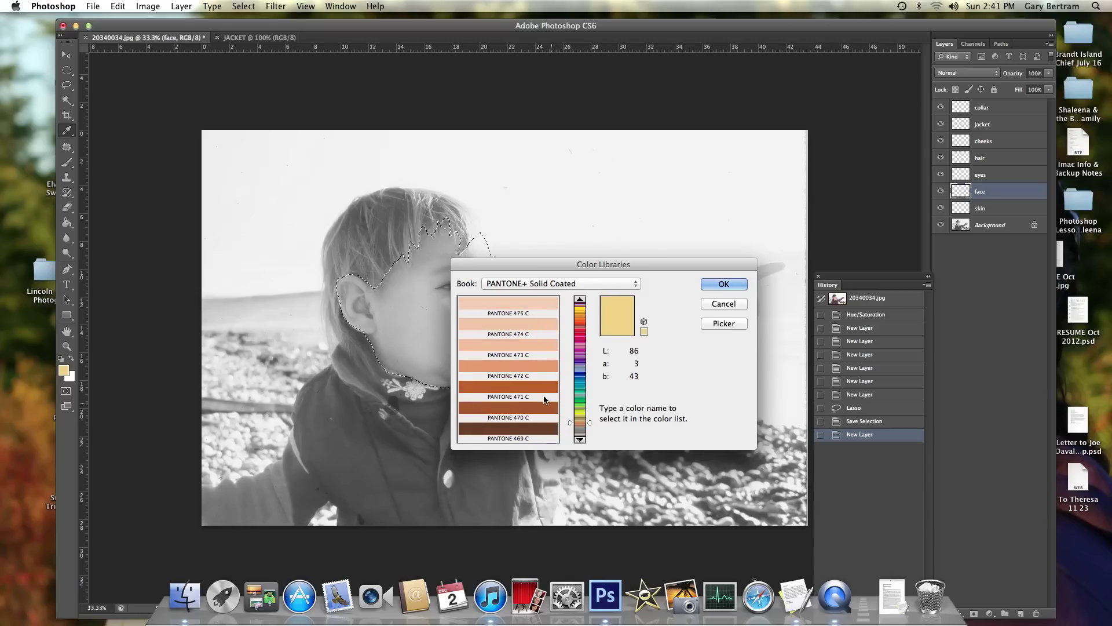
left_click(545, 372)
left_click(722, 284)
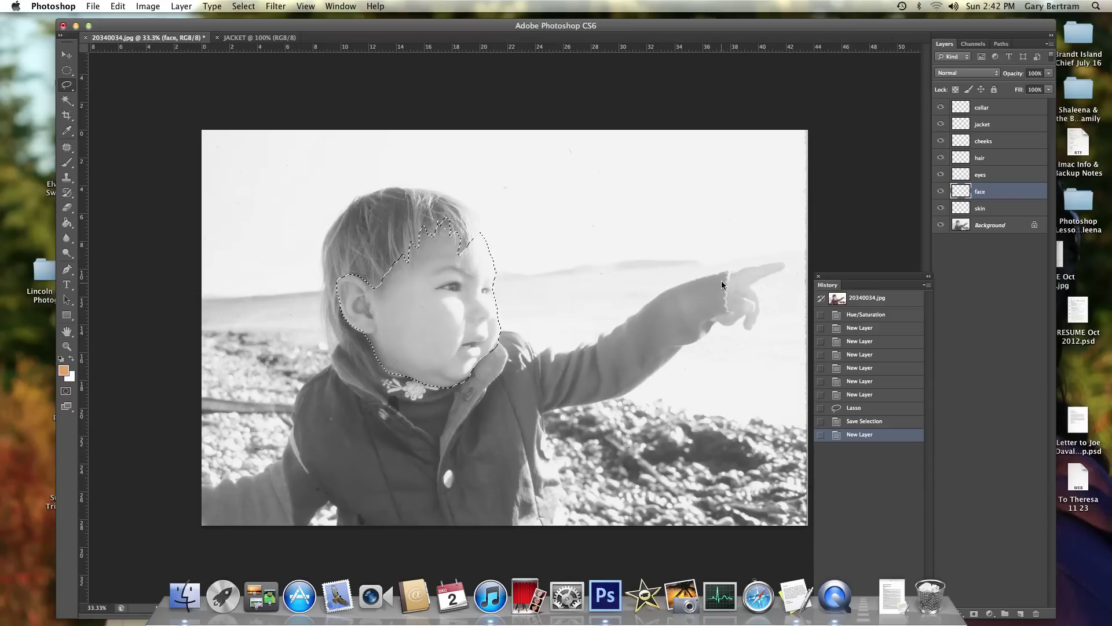
Step: Paint Bucket fill the face selection with the orange and lower the layer opacity to 17%
left_click(68, 167)
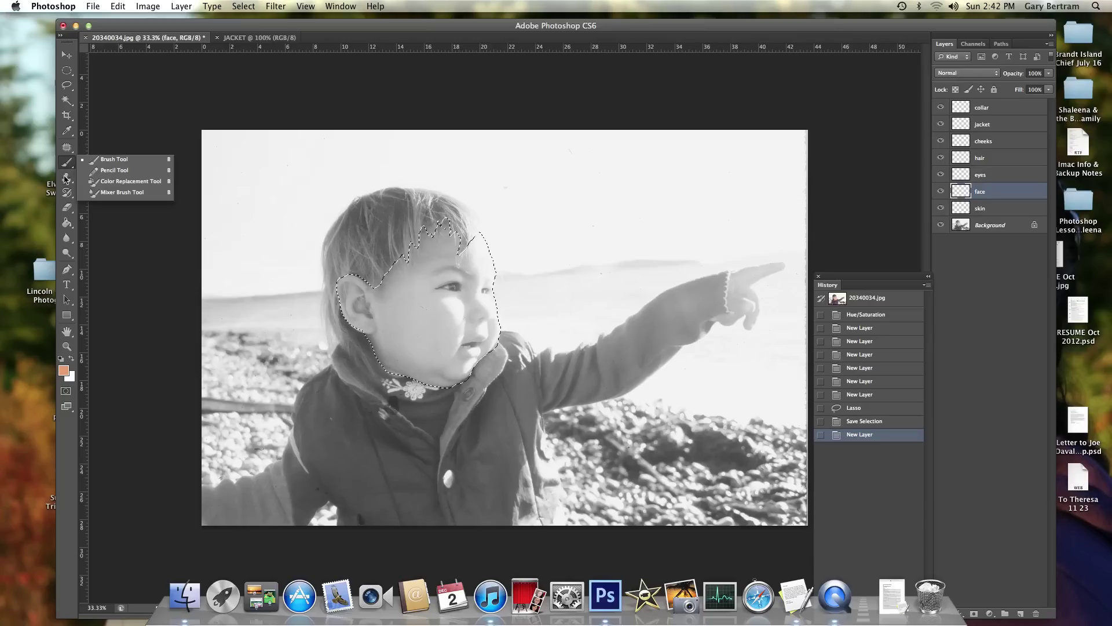
left_click(67, 226)
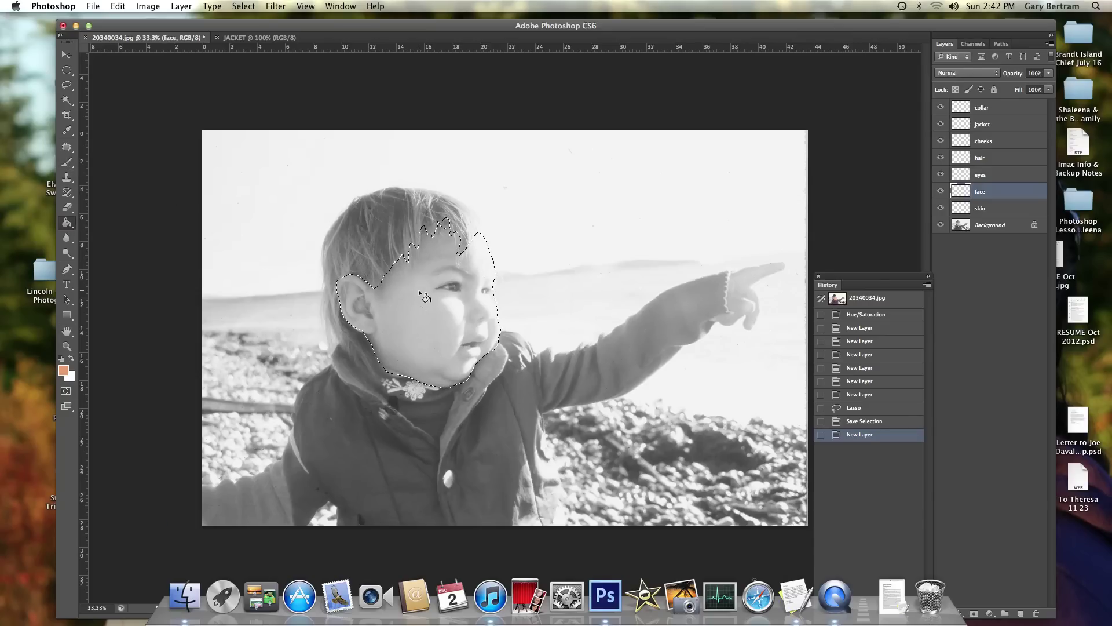
left_click(401, 312)
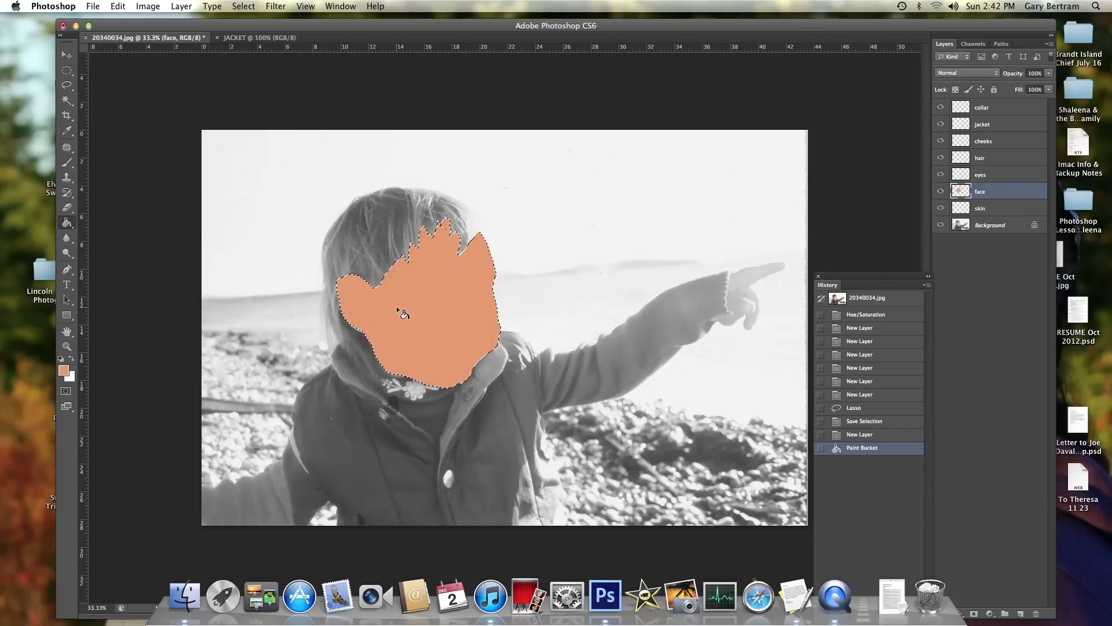
left_click_drag(1049, 76, 1004, 93)
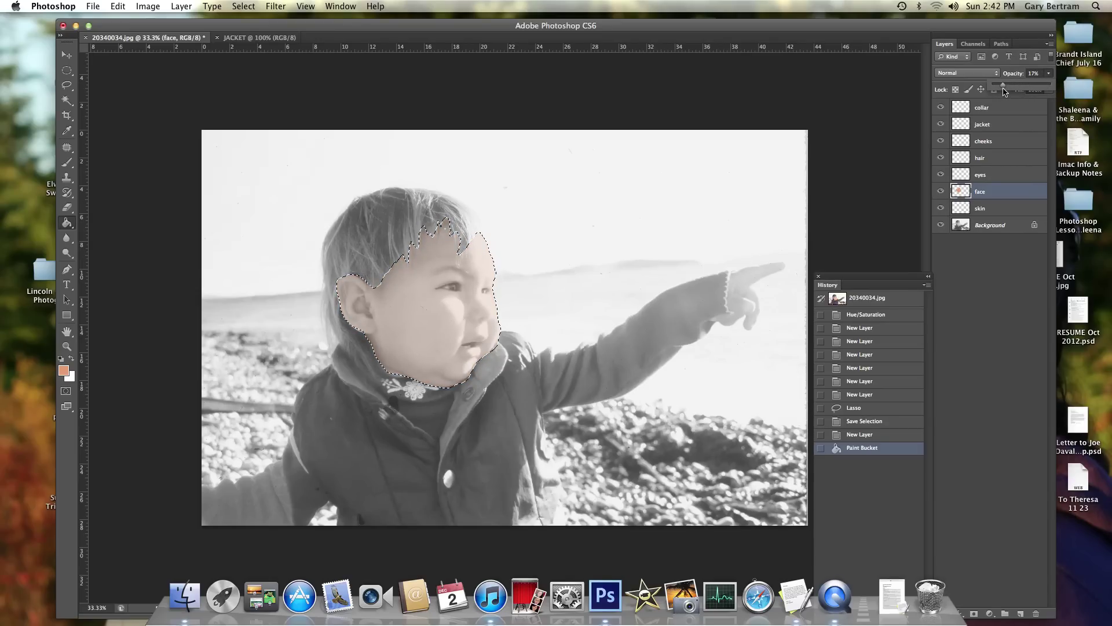
left_click_drag(1005, 91, 1005, 92)
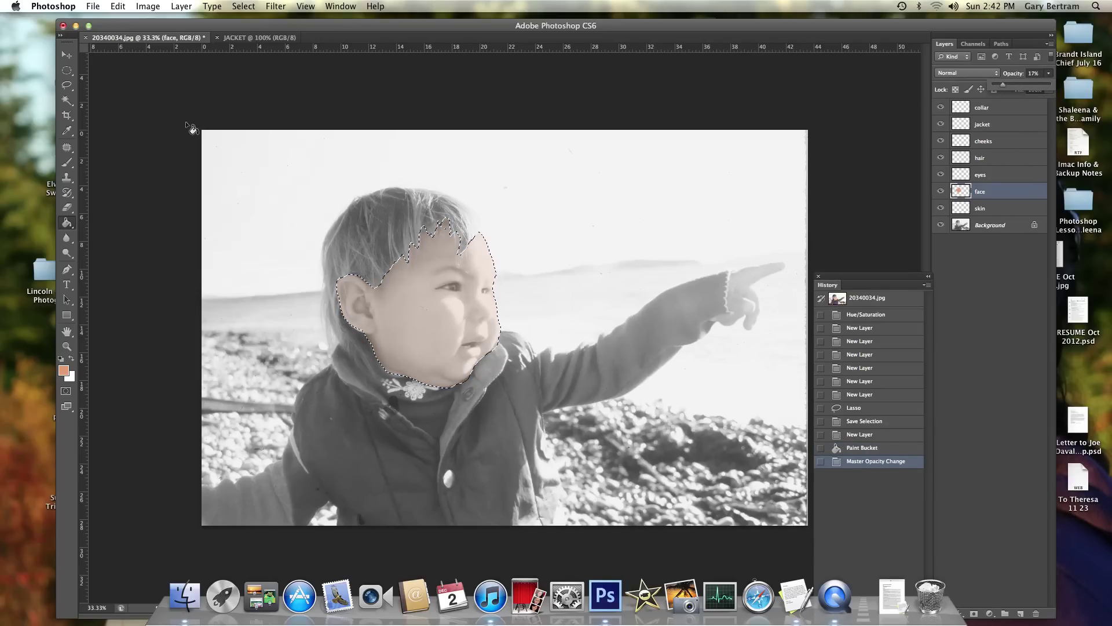
Step: Drop the face selection and draw an elliptical marquee over the child's cheek
left_click(244, 6)
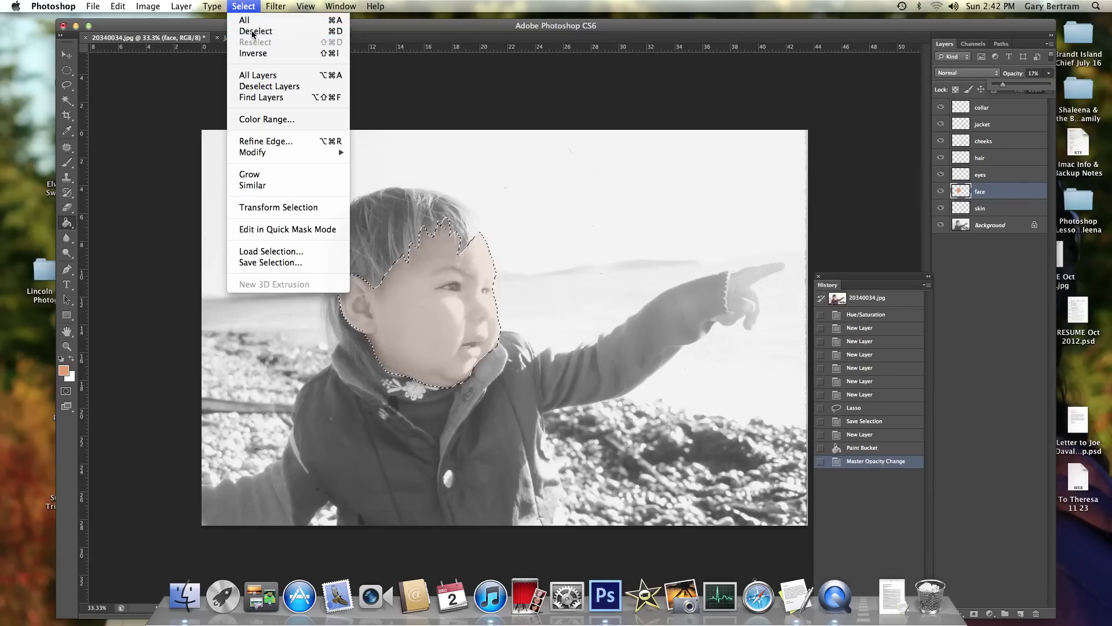
left_click(255, 31)
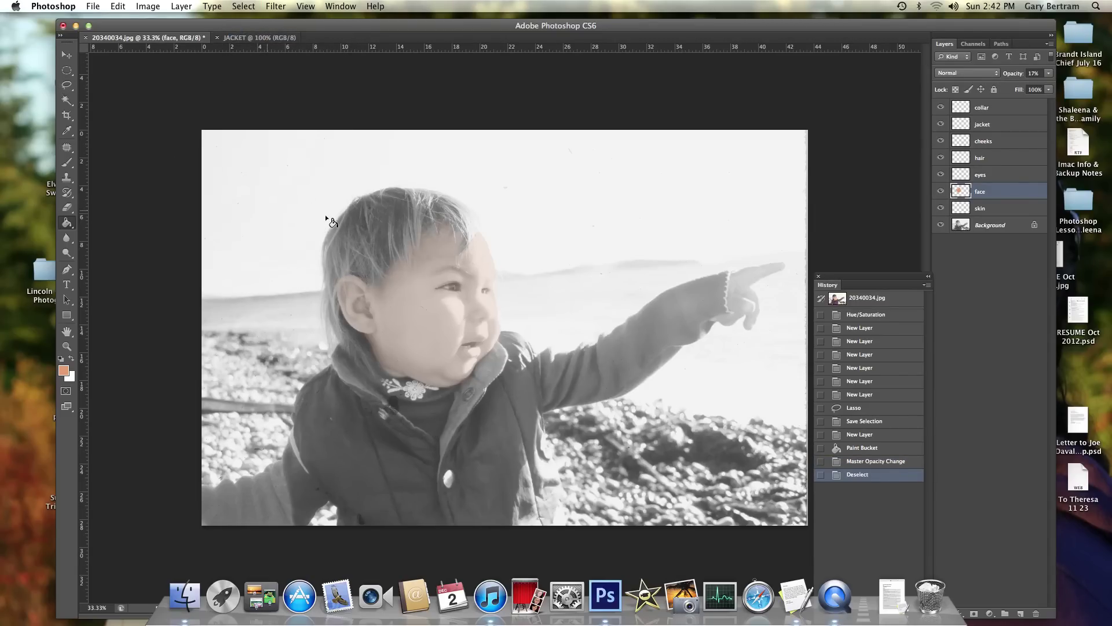
left_click(66, 71)
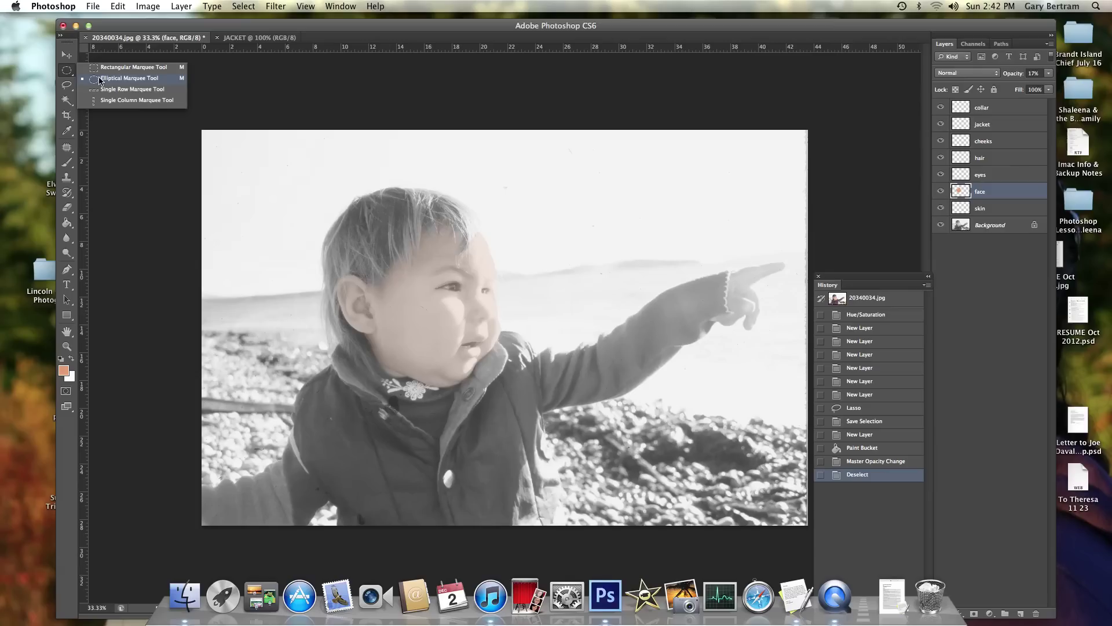
left_click(100, 79)
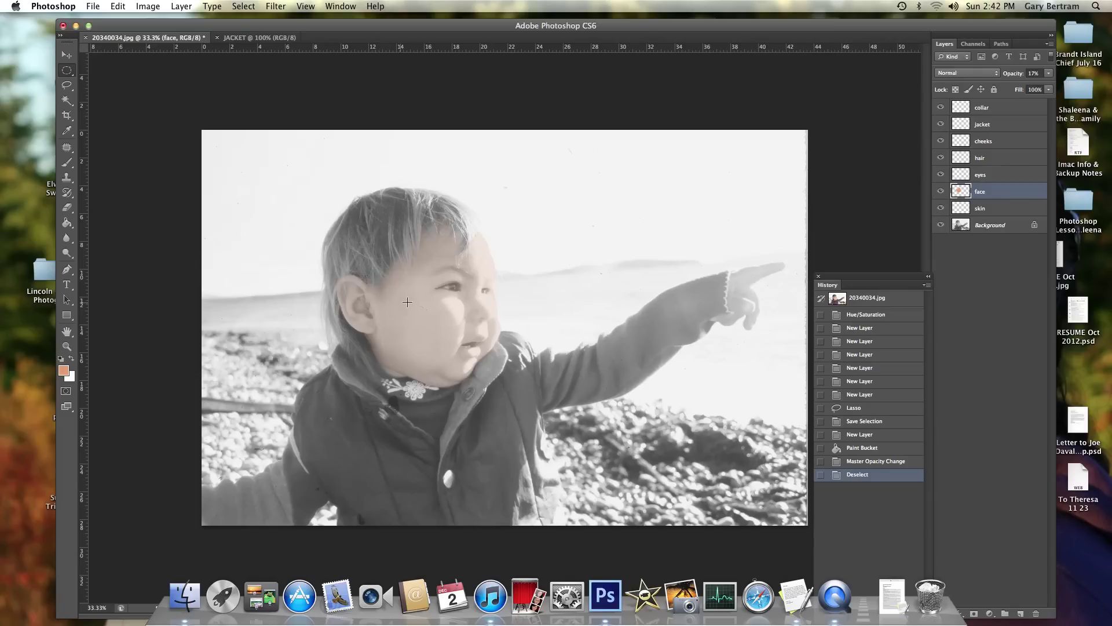
left_click_drag(434, 297, 464, 337)
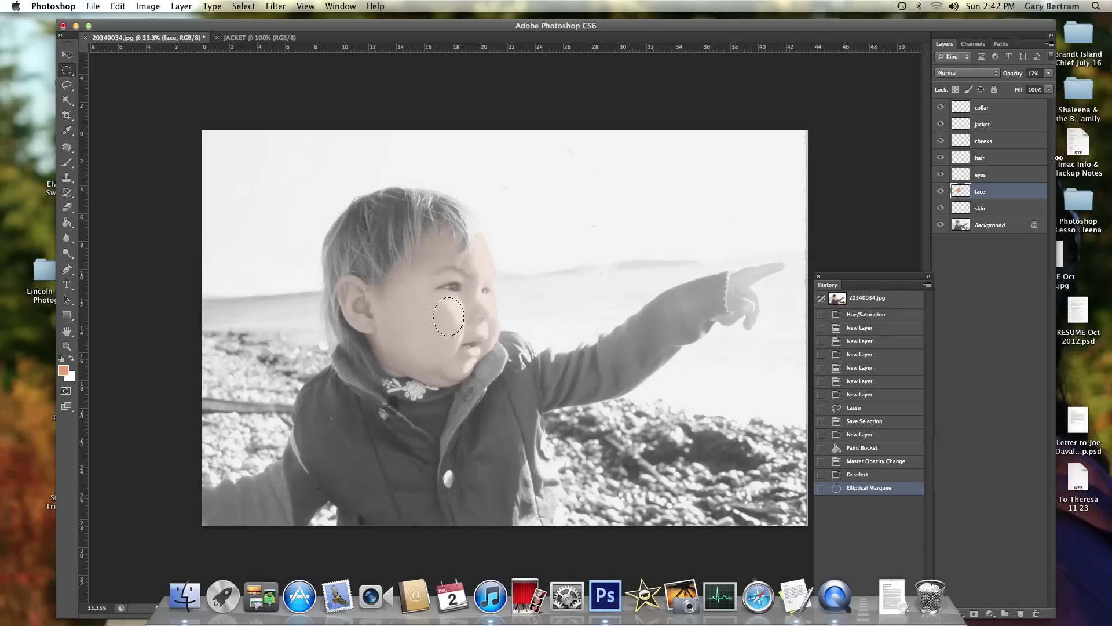
Step: On the cheeks layer at 32% opacity, brush PANTONE 169 C pink inside the cheek oval
left_click(986, 143)
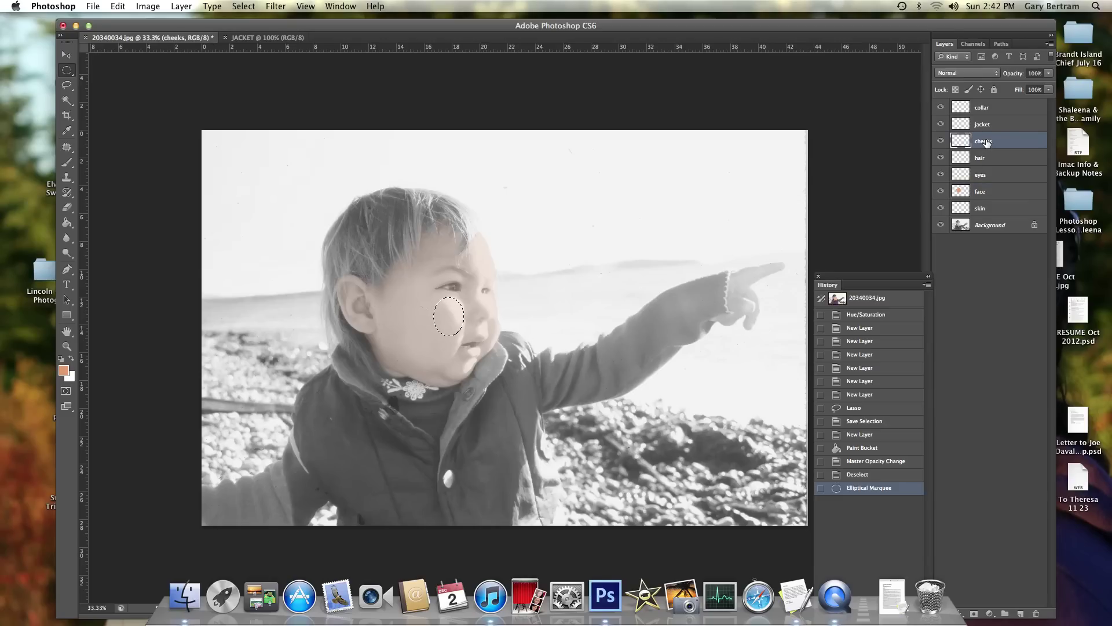
left_click(1048, 73)
left_click_drag(1024, 86, 1011, 85)
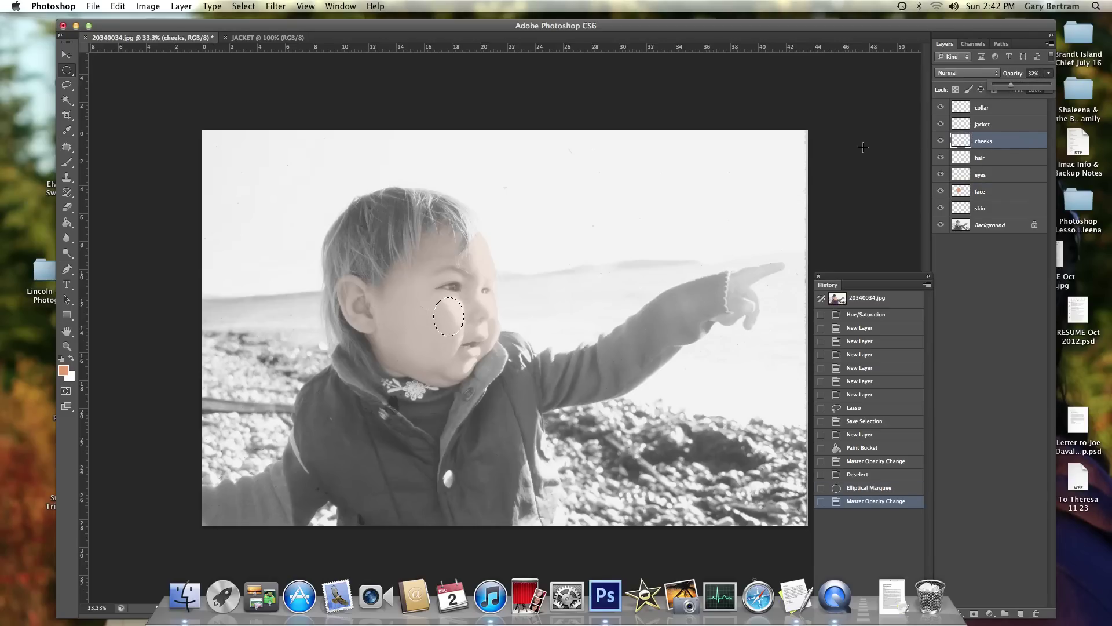
left_click(63, 370)
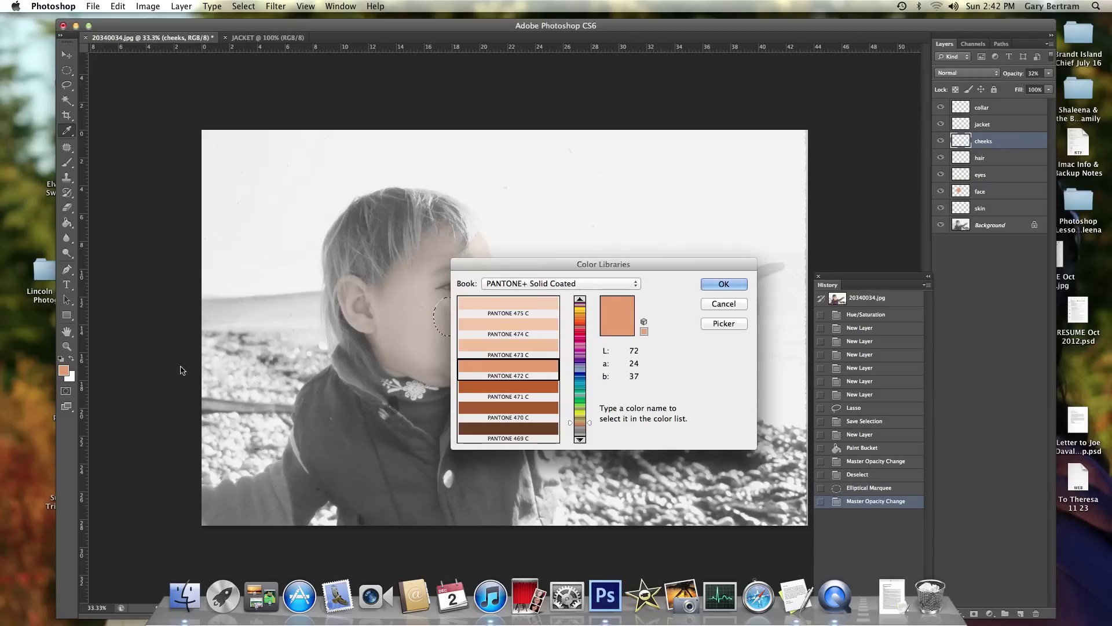
left_click(580, 323)
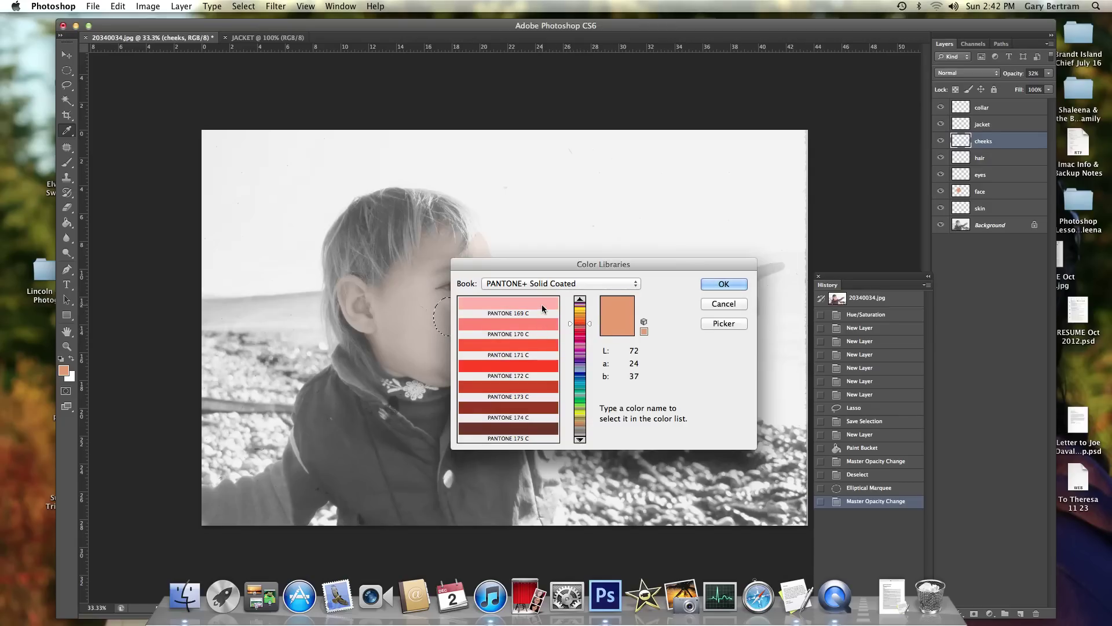
left_click(541, 305)
left_click(724, 283)
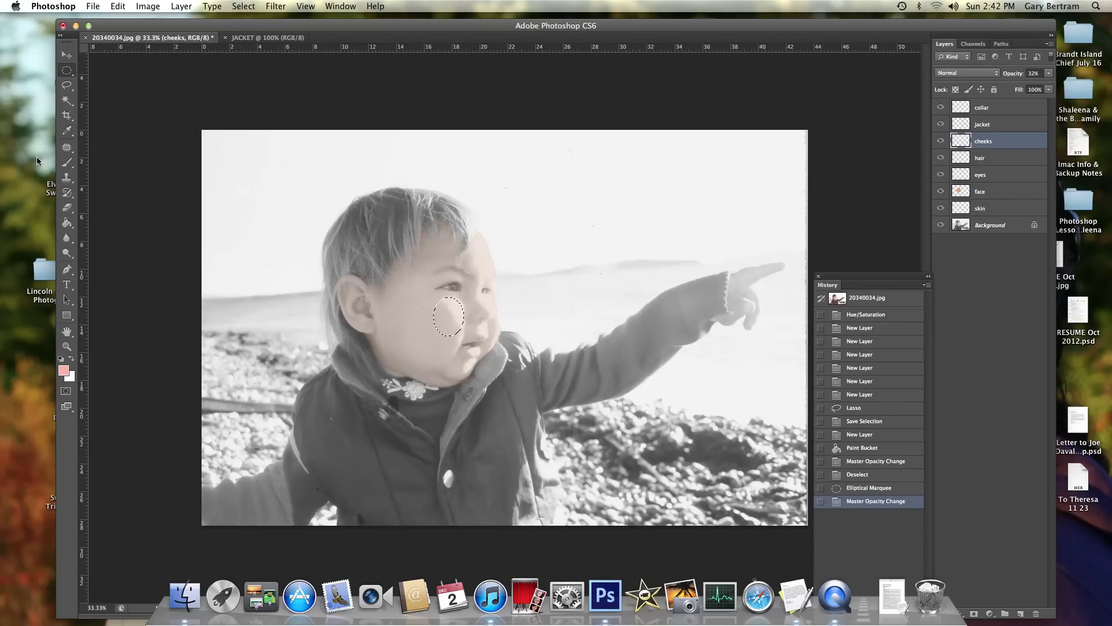
key("b")
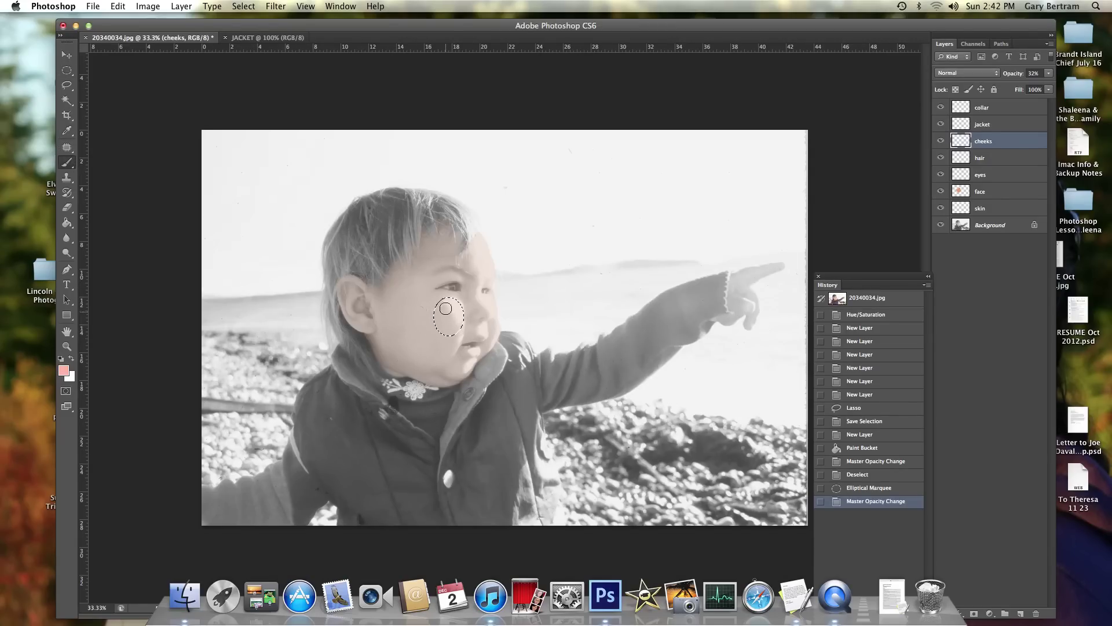
mouse_move(442, 304)
left_mouse_down()
mouse_move(450, 323)
mouse_move(425, 350)
left_mouse_up()
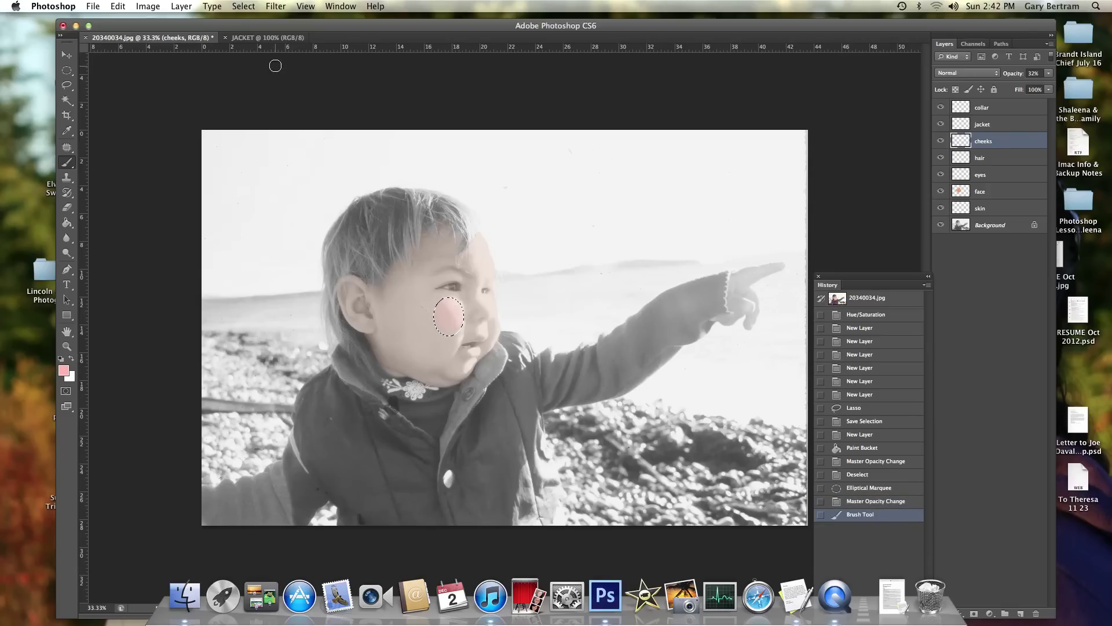
Step: Deselect the cheek oval and switch to the Eraser tool
left_click(244, 7)
left_click(253, 32)
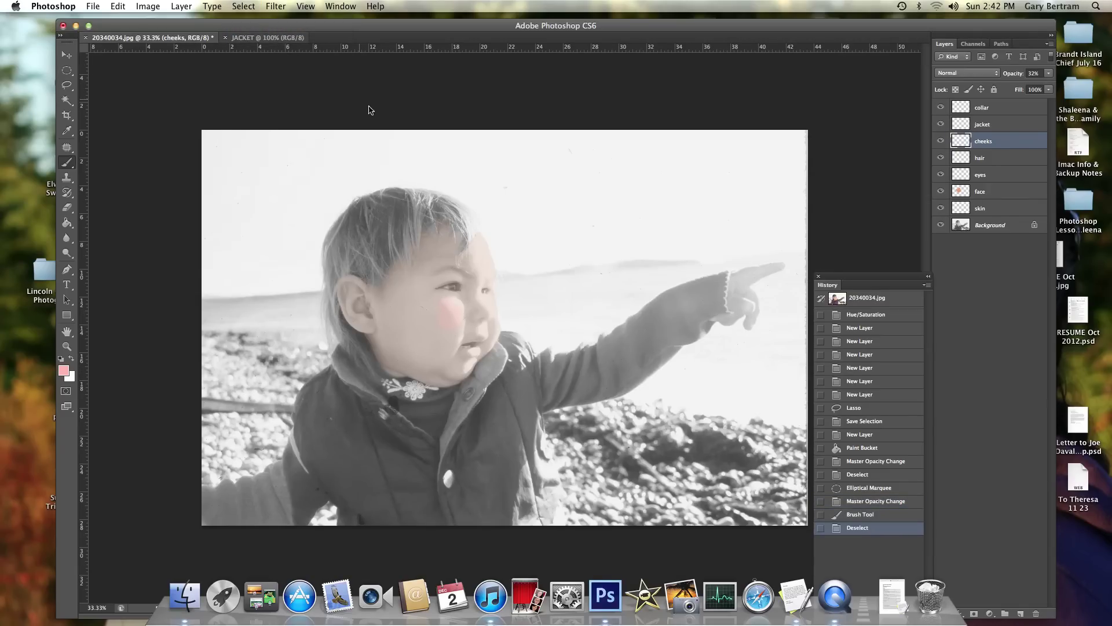
left_click(67, 208)
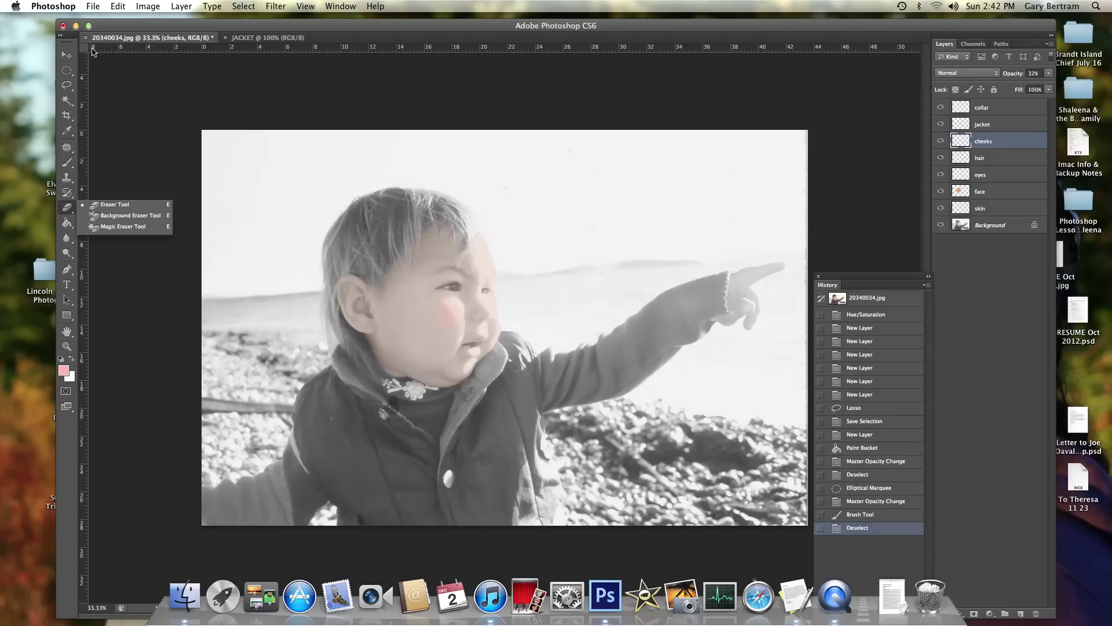
Step: Erase stray pink around the left cheek with an 89 px standard eraser
left_click(79, 166)
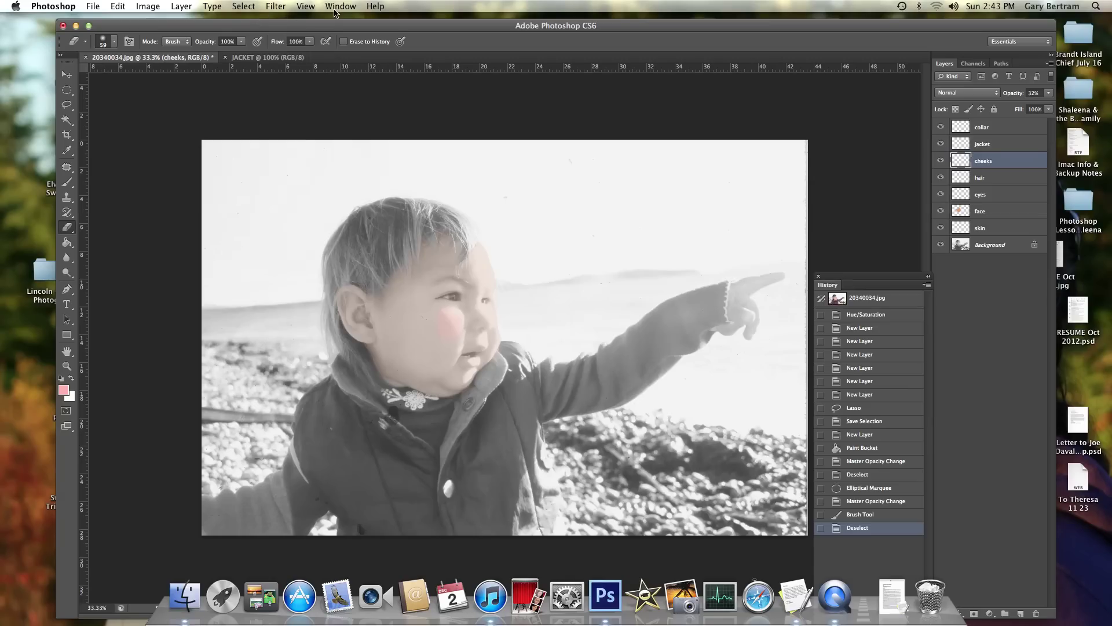
left_click(115, 42)
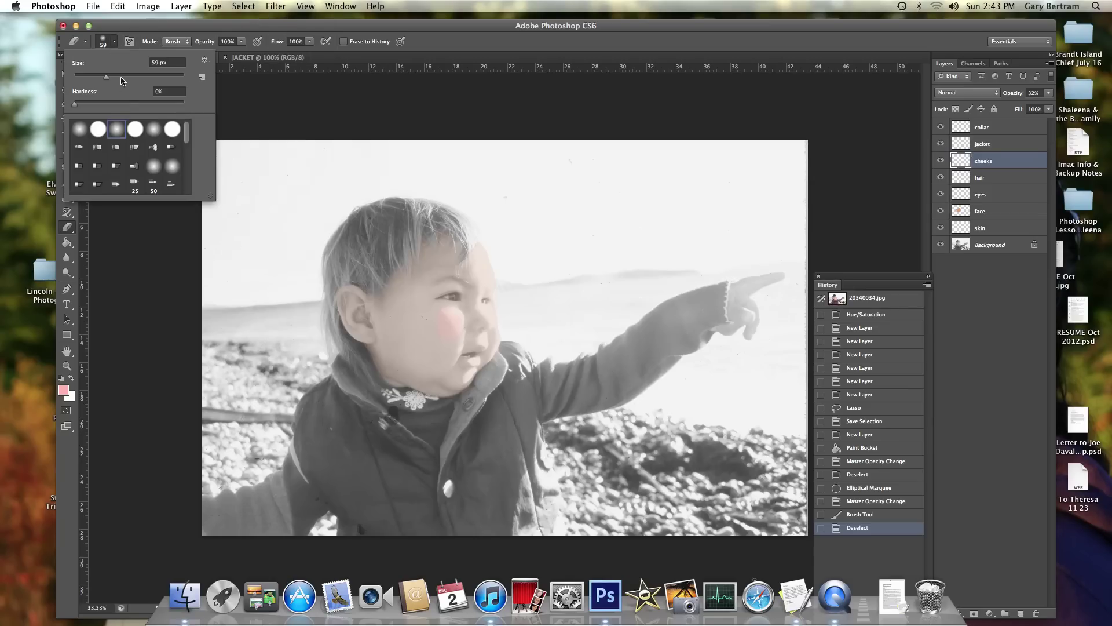
key("bracketright")
key("bracketright")
key("bracketright")
key("Return")
mouse_move(434, 318)
left_mouse_down()
mouse_move(447, 347)
mouse_move(447, 309)
left_mouse_up()
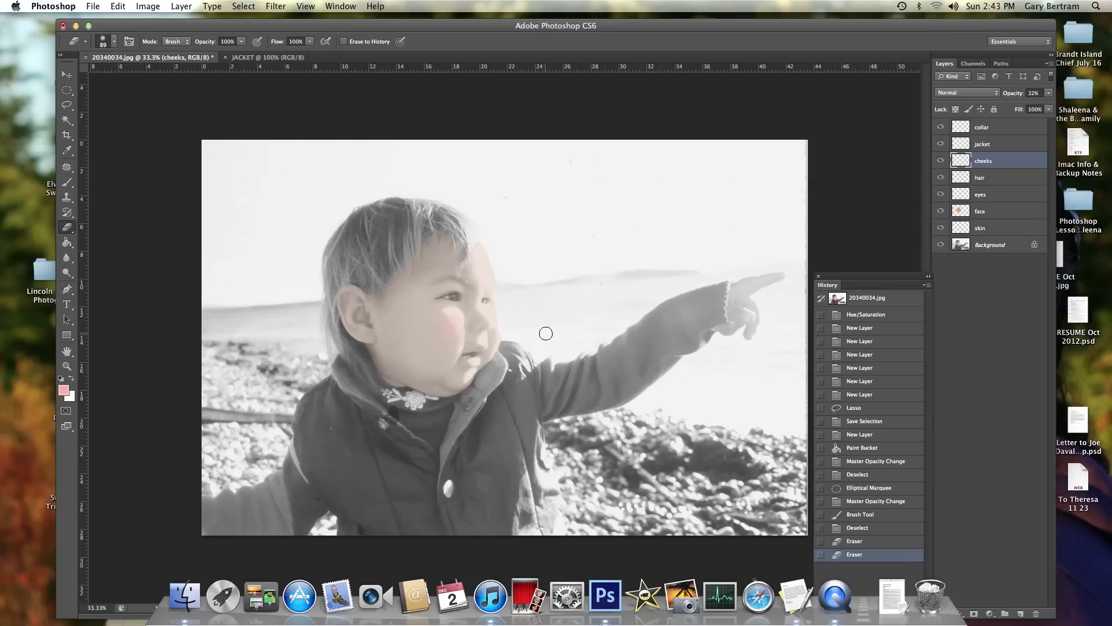
Step: Dab pink onto the right cheek with the Brush, then erase its excess at the edge
left_click(72, 183)
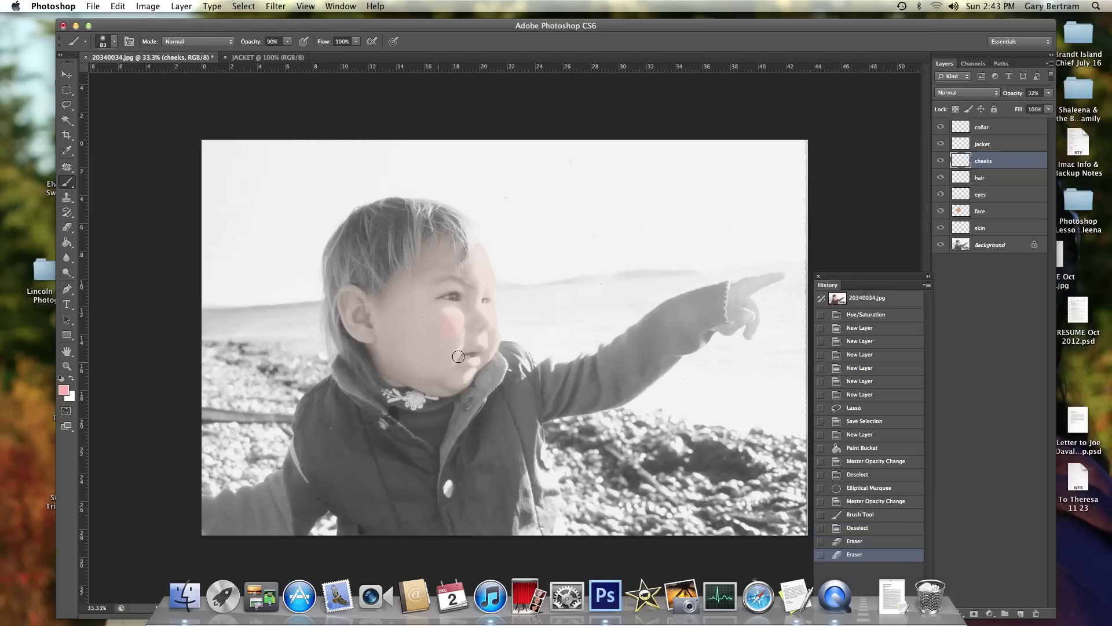
left_click(496, 321)
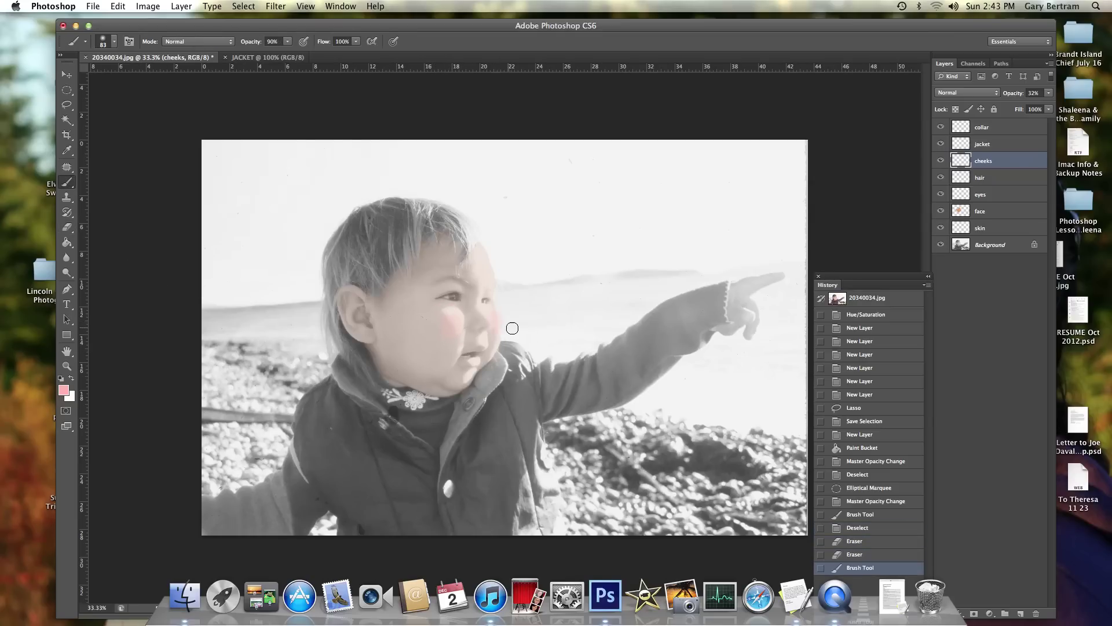
left_click(66, 227)
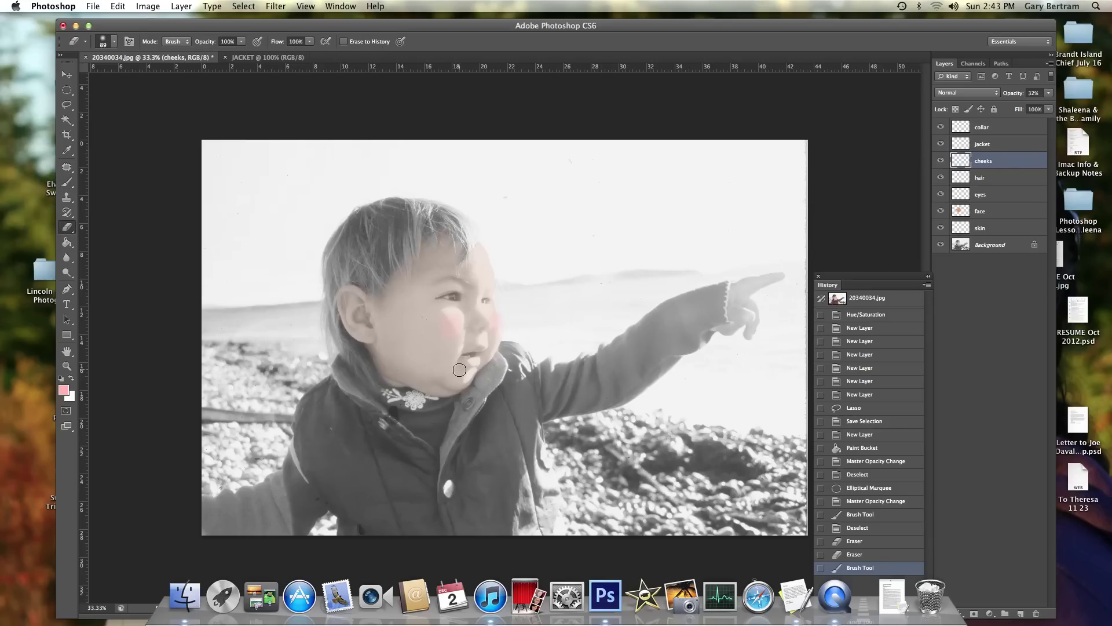
left_click_drag(507, 325, 501, 310)
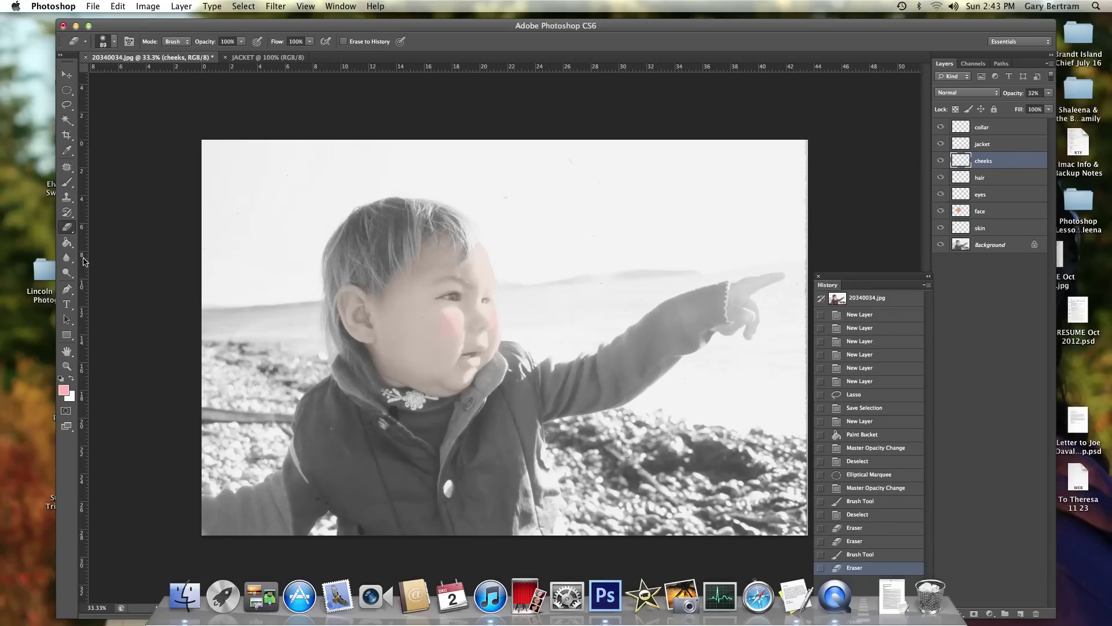
Step: Trace the jacket and pointing arm with the Magnetic Lasso, anchoring corners and closing the outline
left_click(68, 107)
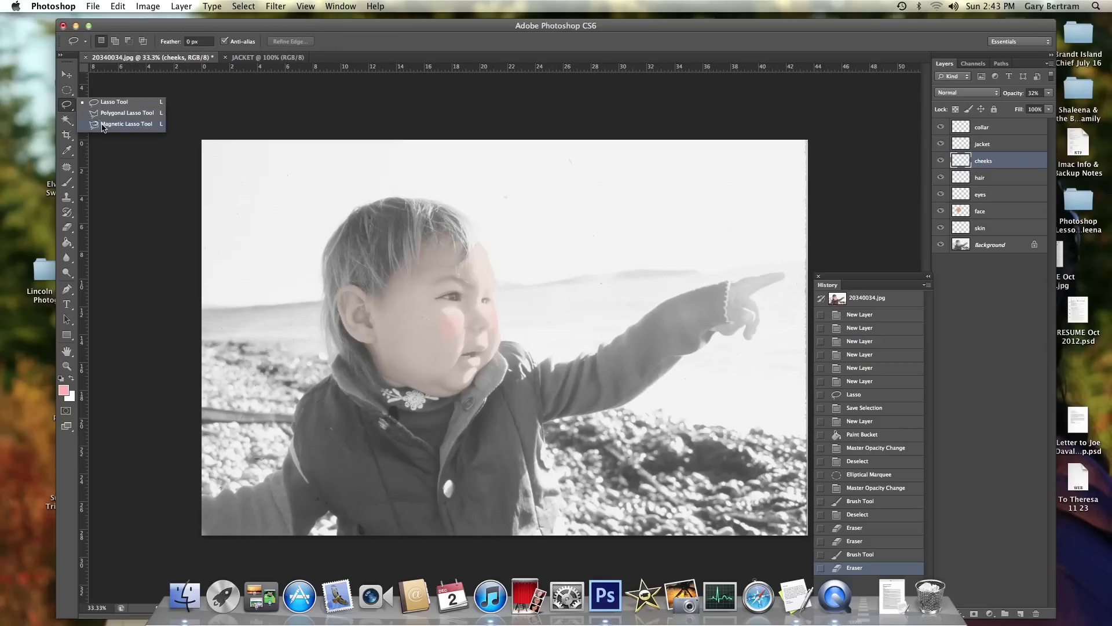
left_click(102, 124)
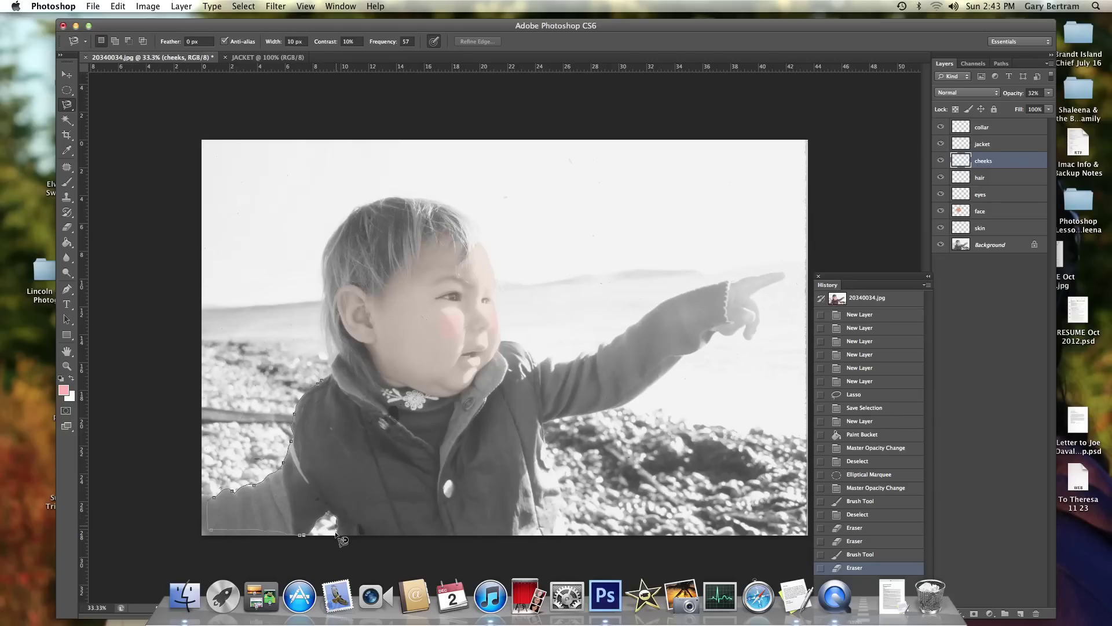
left_click(559, 534)
left_click(541, 418)
left_click(727, 279)
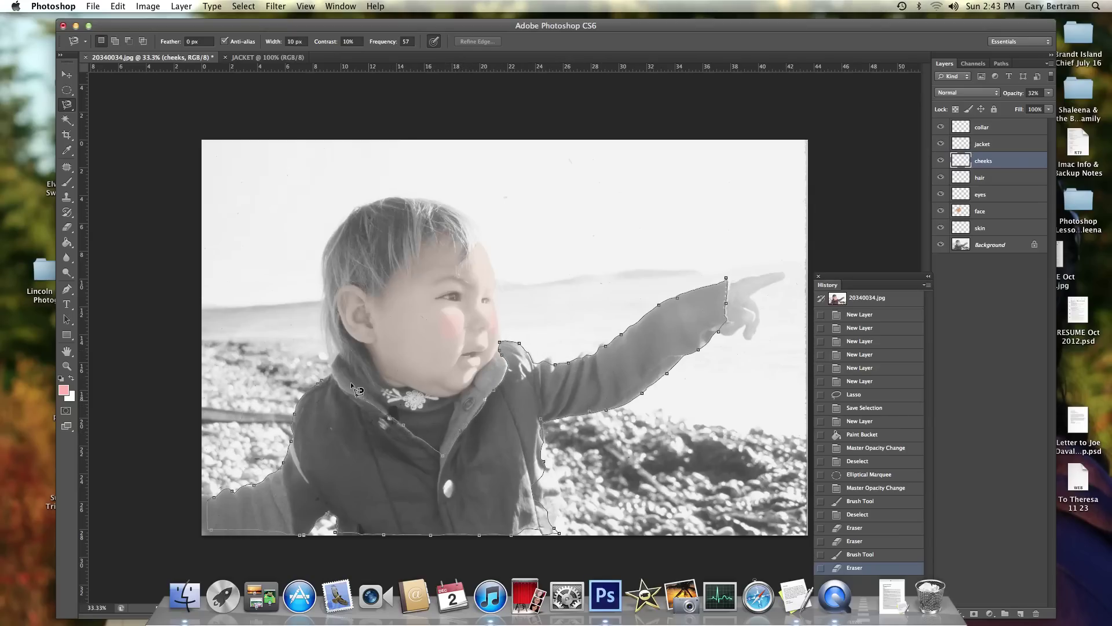
left_click(332, 376)
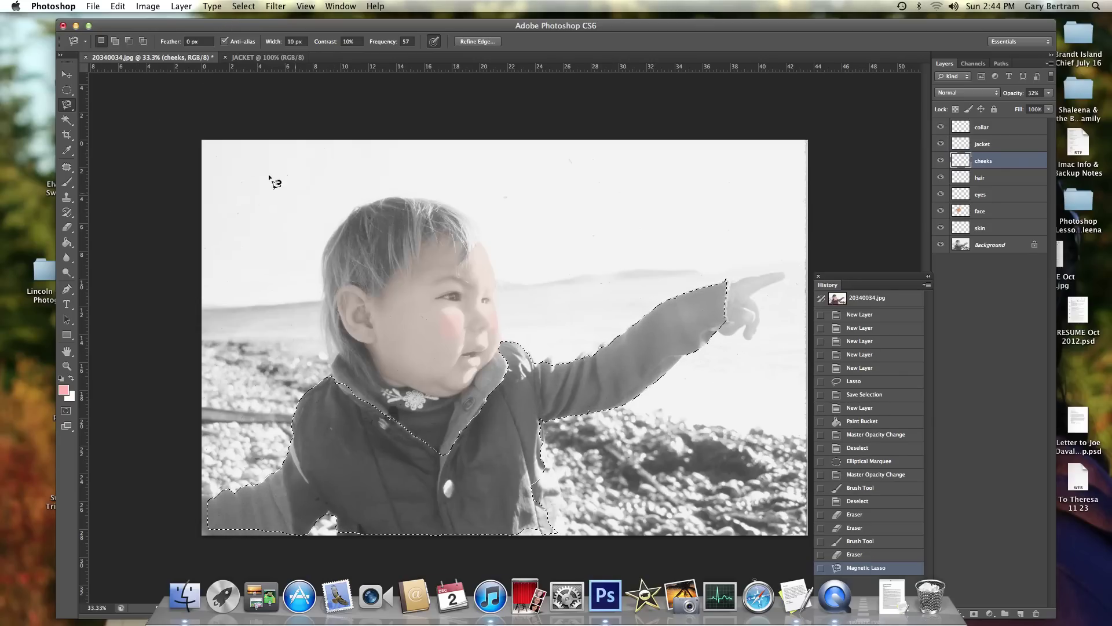
Step: Shift-drag with the Lasso to add missed strips along the jacket's lower edge and lower right
left_click(67, 105)
left_click(108, 105)
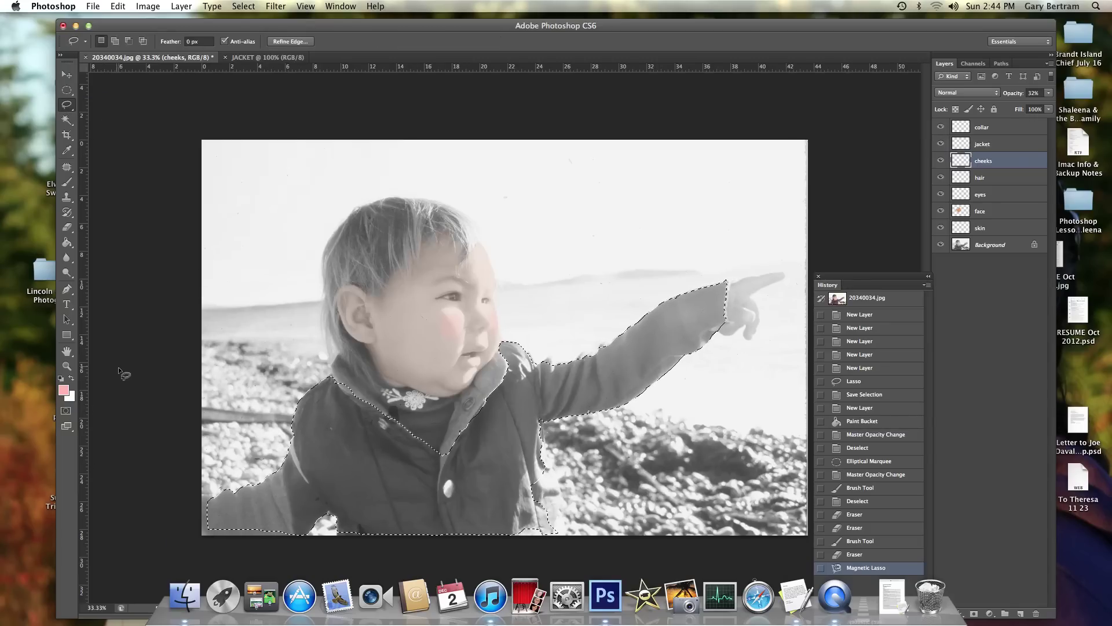
key("shift")
mouse_move(295, 532)
left_mouse_down()
mouse_move(277, 519)
mouse_move(205, 500)
left_mouse_up()
key("shift")
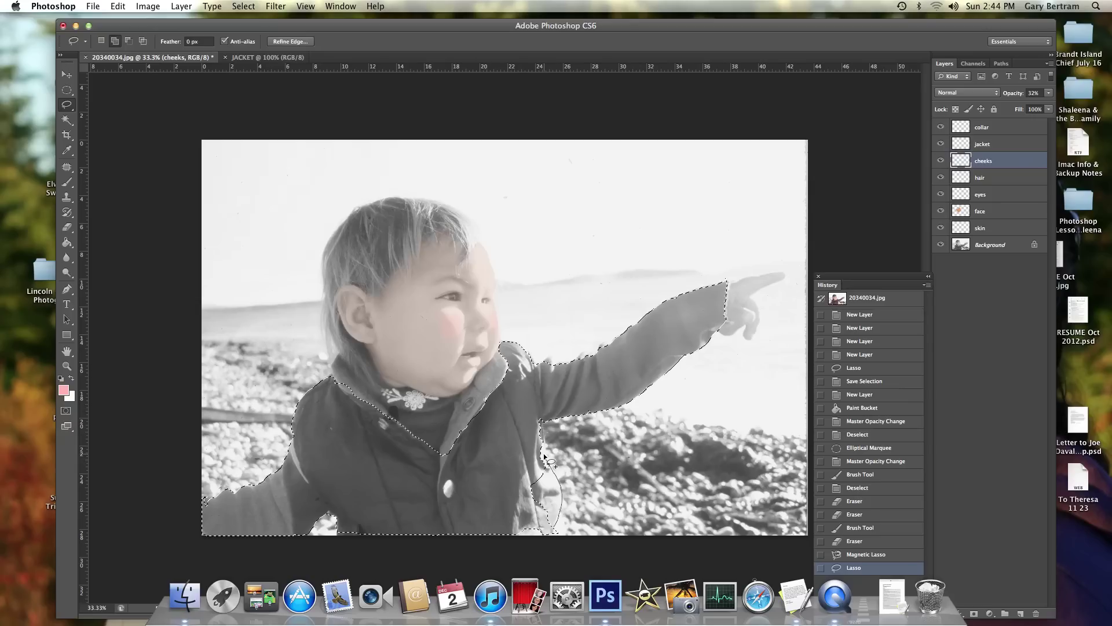
mouse_move(544, 457)
left_mouse_down()
mouse_move(539, 449)
mouse_move(512, 530)
mouse_move(551, 540)
left_mouse_up()
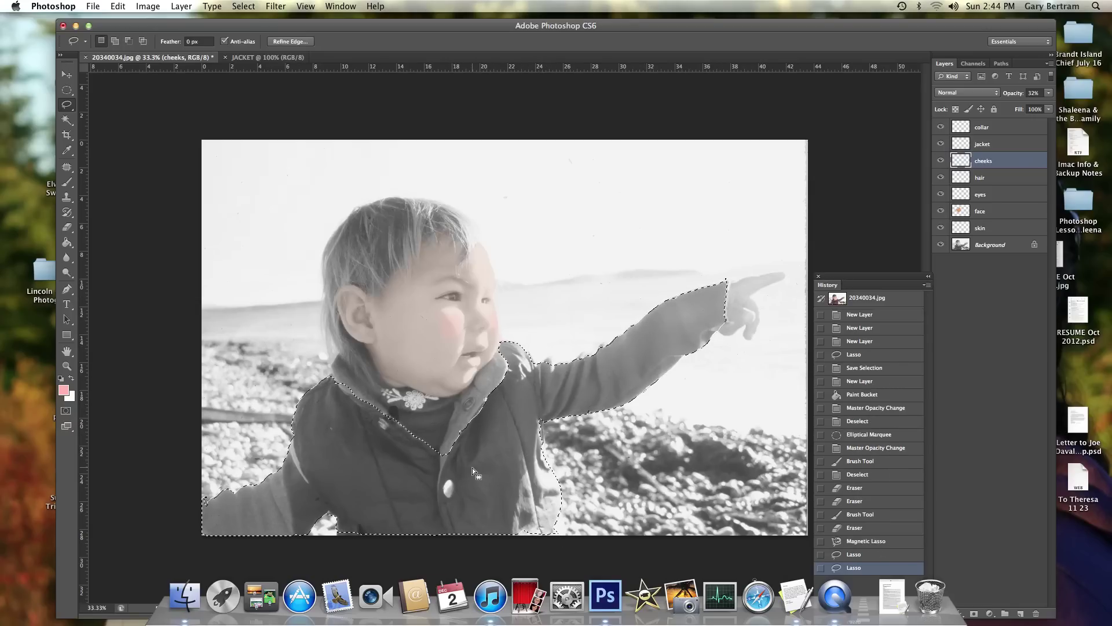
Step: Add a small notch at the collar, then Alt-drag to cut the collar's V out
key("shift")
left_click_drag(446, 453, 447, 452)
key("alt")
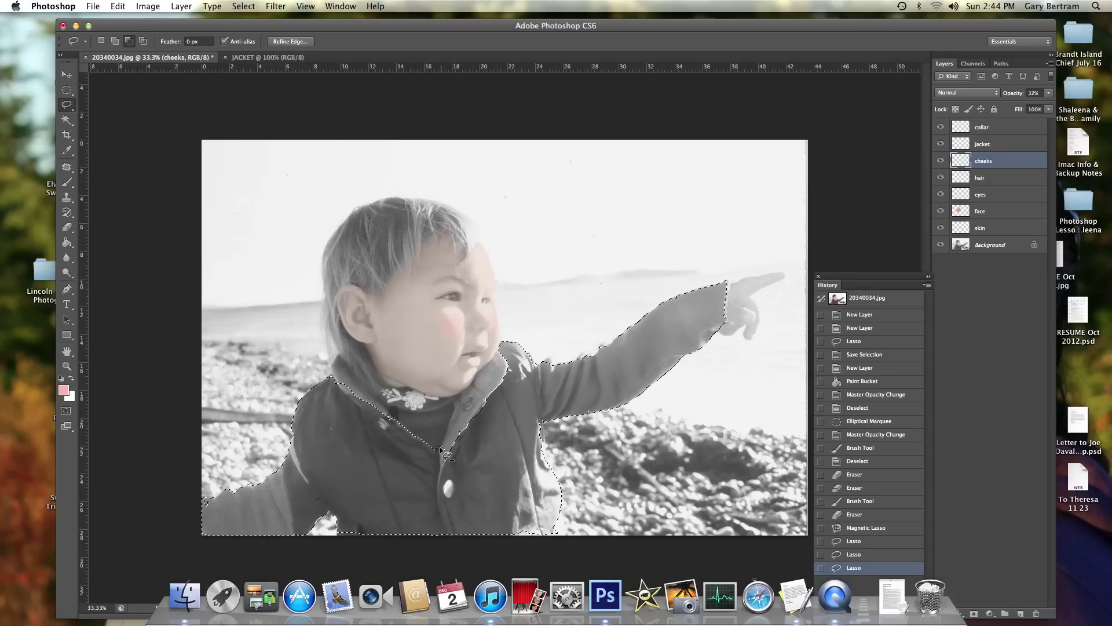
mouse_move(440, 453)
left_mouse_down()
mouse_move(459, 466)
mouse_move(461, 457)
left_mouse_up()
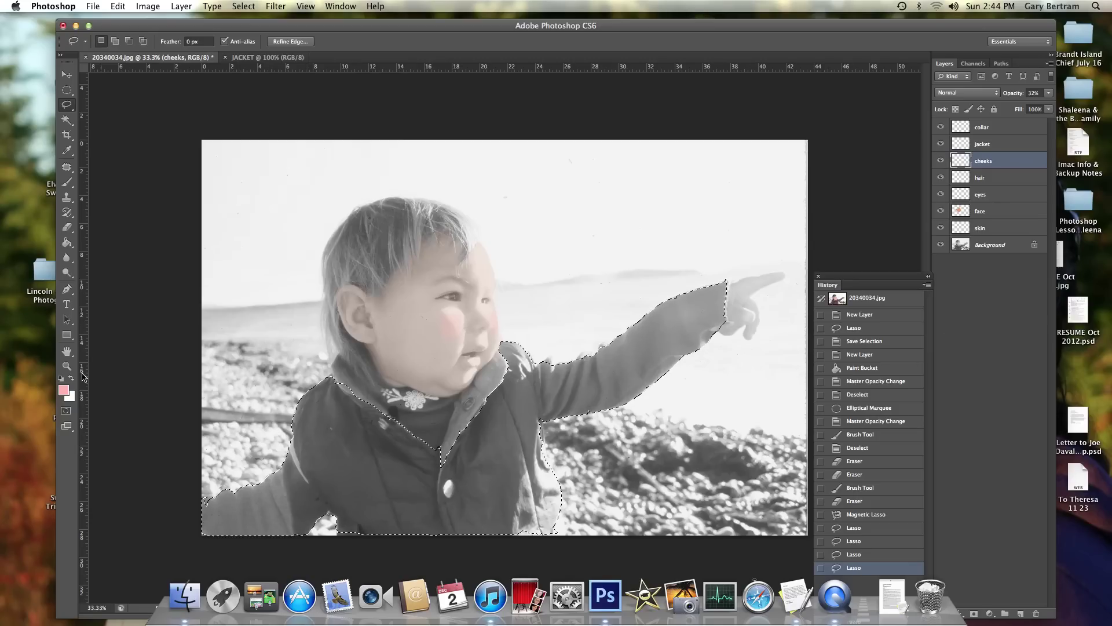
Step: Paint Bucket fill the jacket selection with PANTONE 352 C green on the jacket layer
left_click(65, 391)
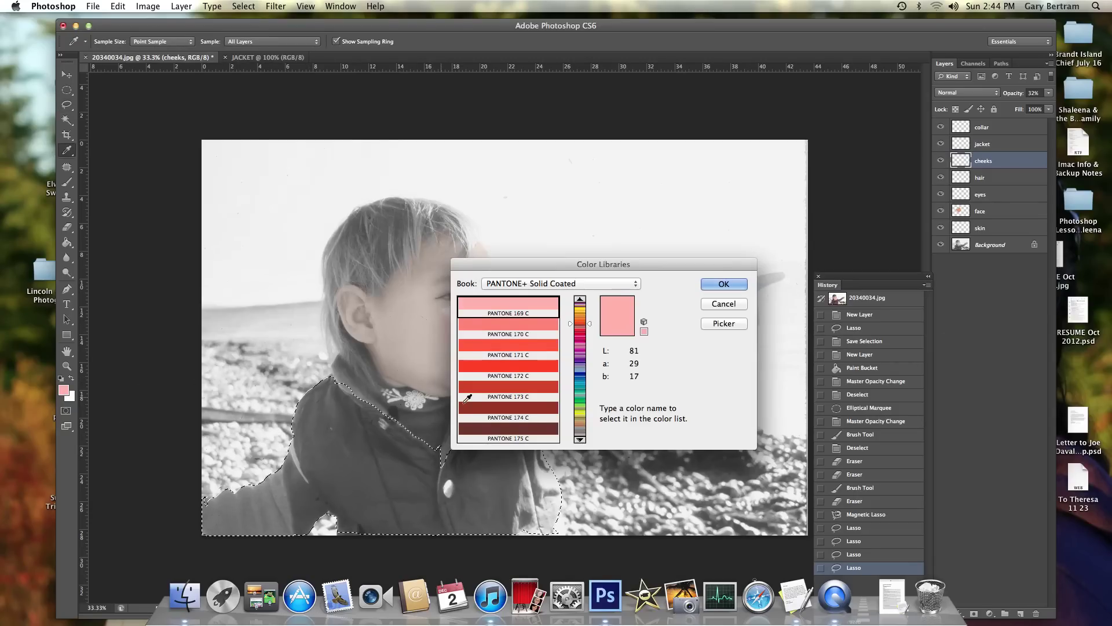
left_click(581, 399)
left_click(499, 329)
left_click(721, 286)
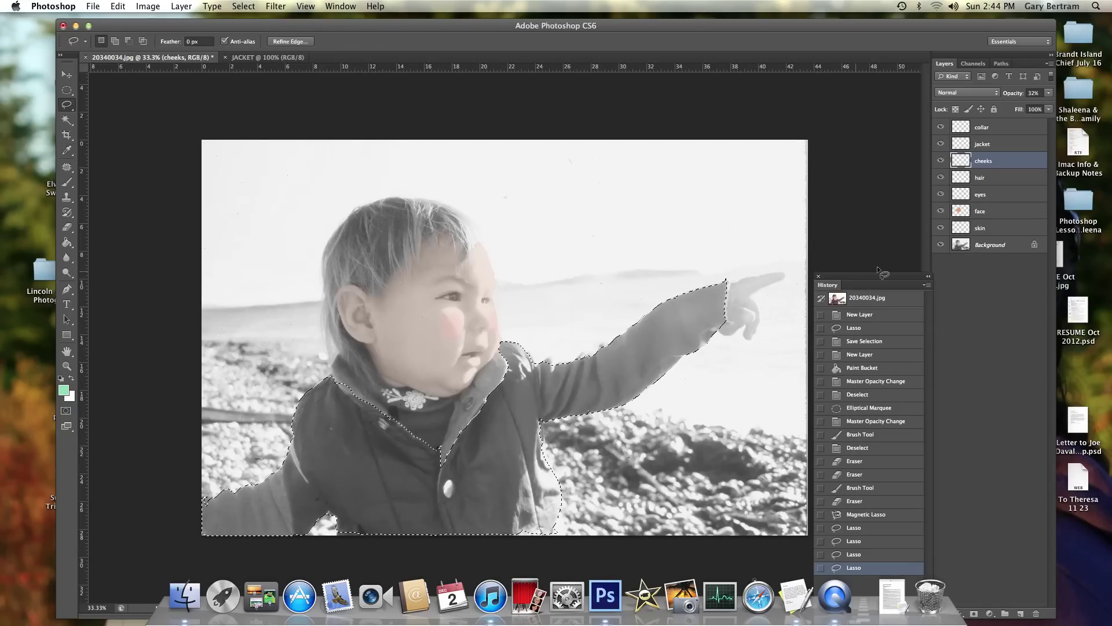
left_click(1005, 145)
left_click(67, 242)
left_click(321, 464)
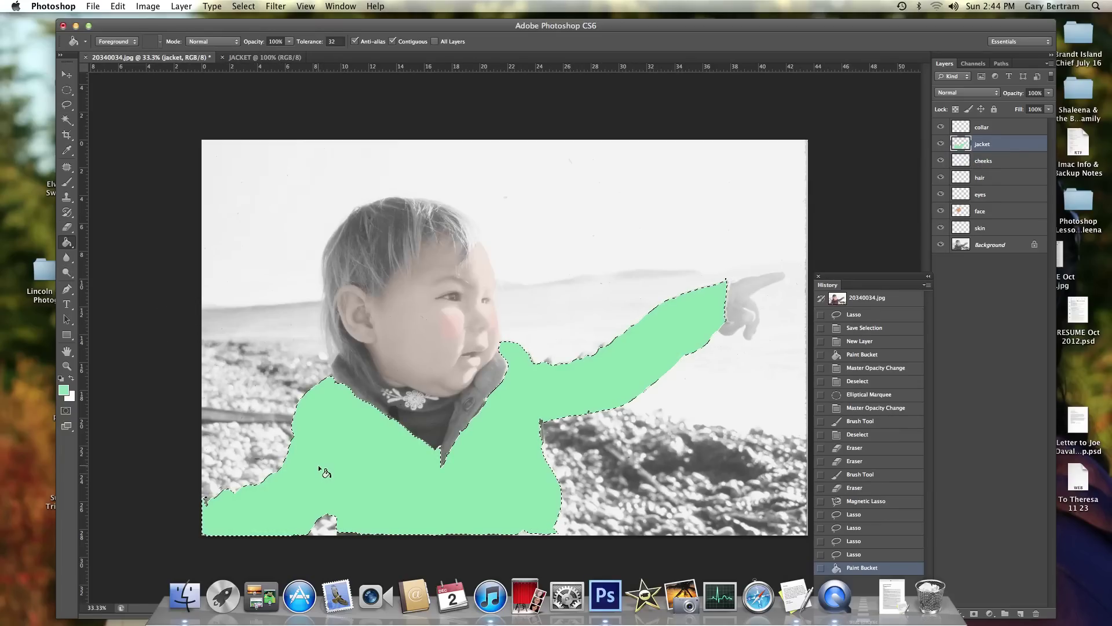
Step: Lower the jacket layer opacity to 26%, keeping the jacket selection active
left_click(1048, 93)
left_click_drag(1051, 104, 1012, 110)
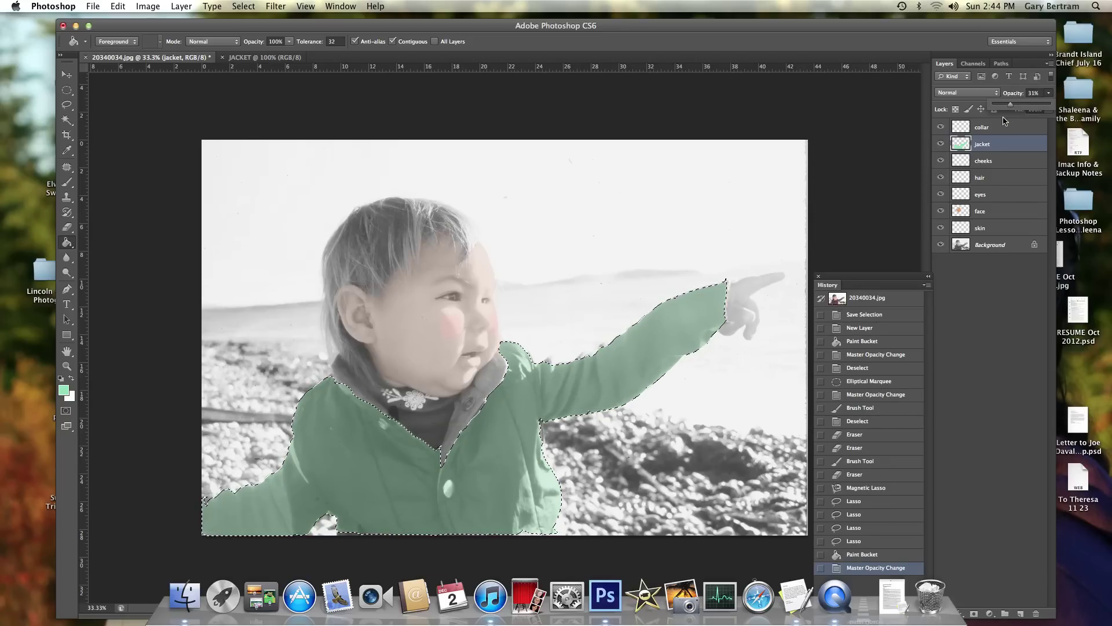
mouse_move(1010, 105)
left_mouse_down()
mouse_move(1039, 114)
mouse_move(1008, 119)
left_mouse_up()
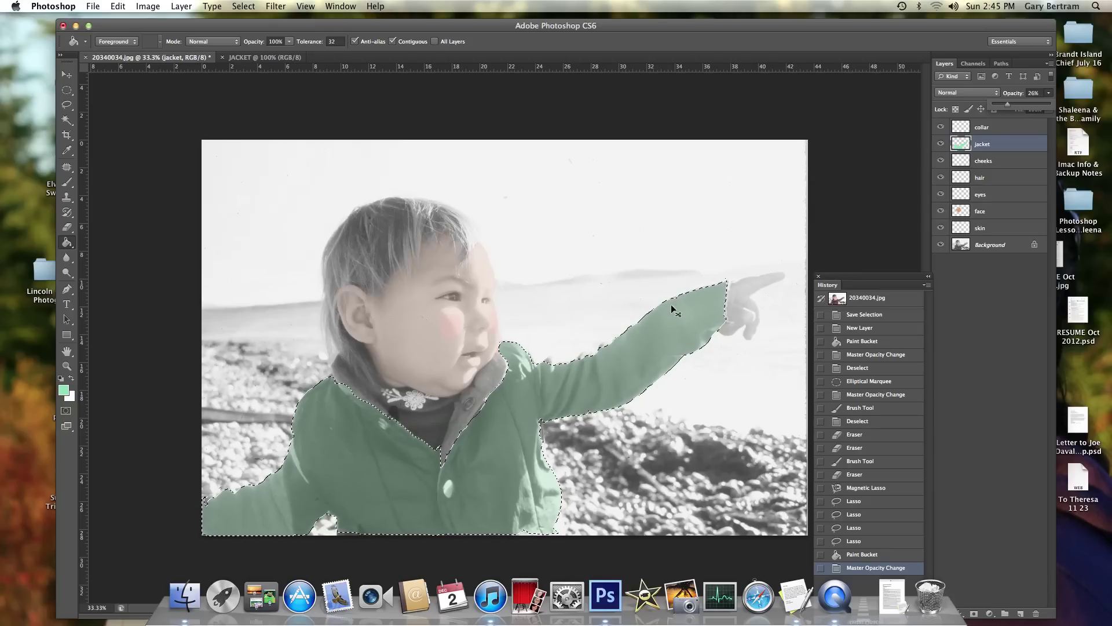
key("super+d")
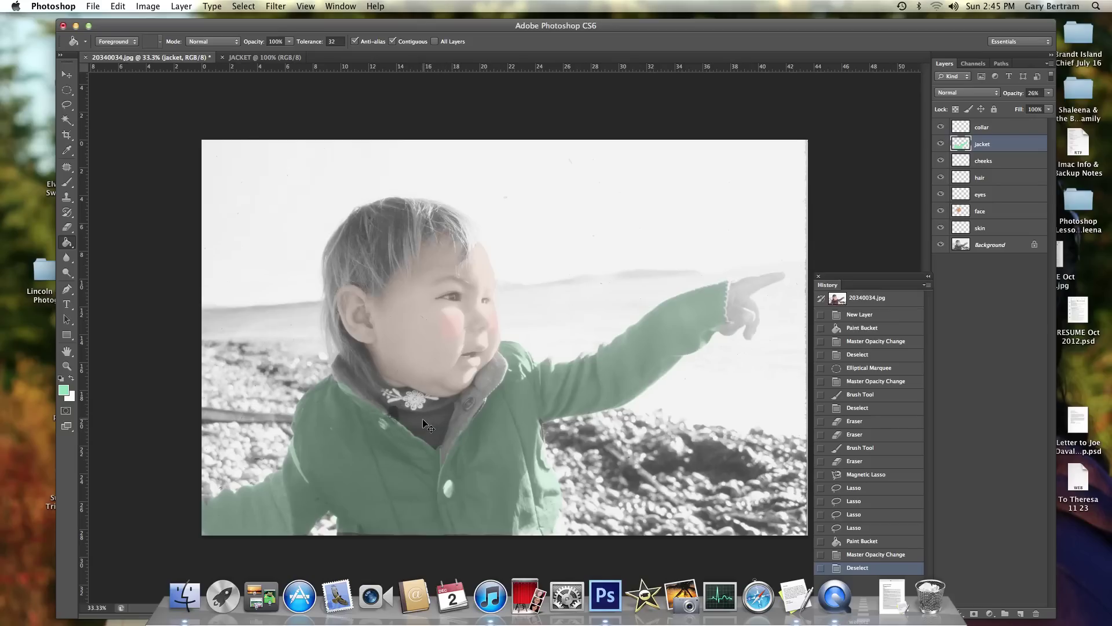
key("super+z")
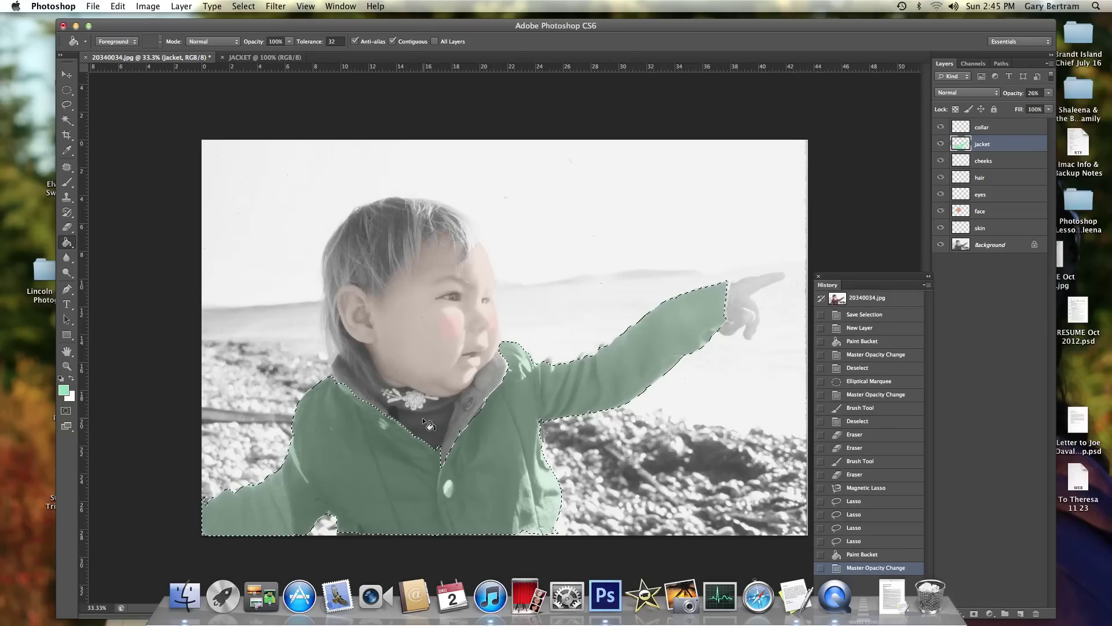
Step: Save the current jacket selection as a channel named 'jacket'
left_click(243, 5)
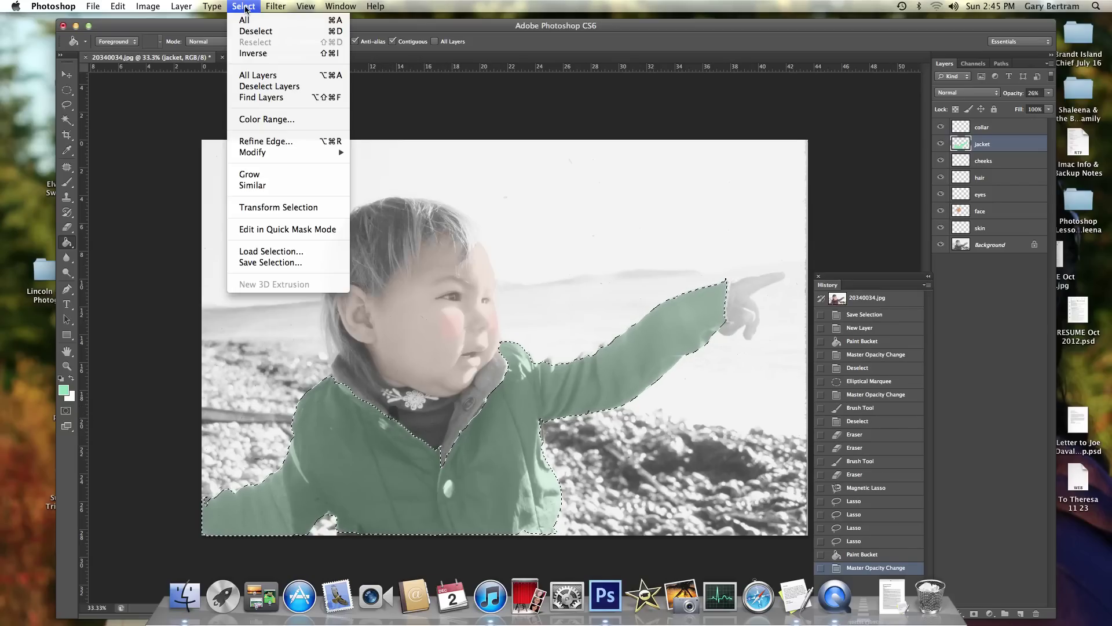
left_click(273, 263)
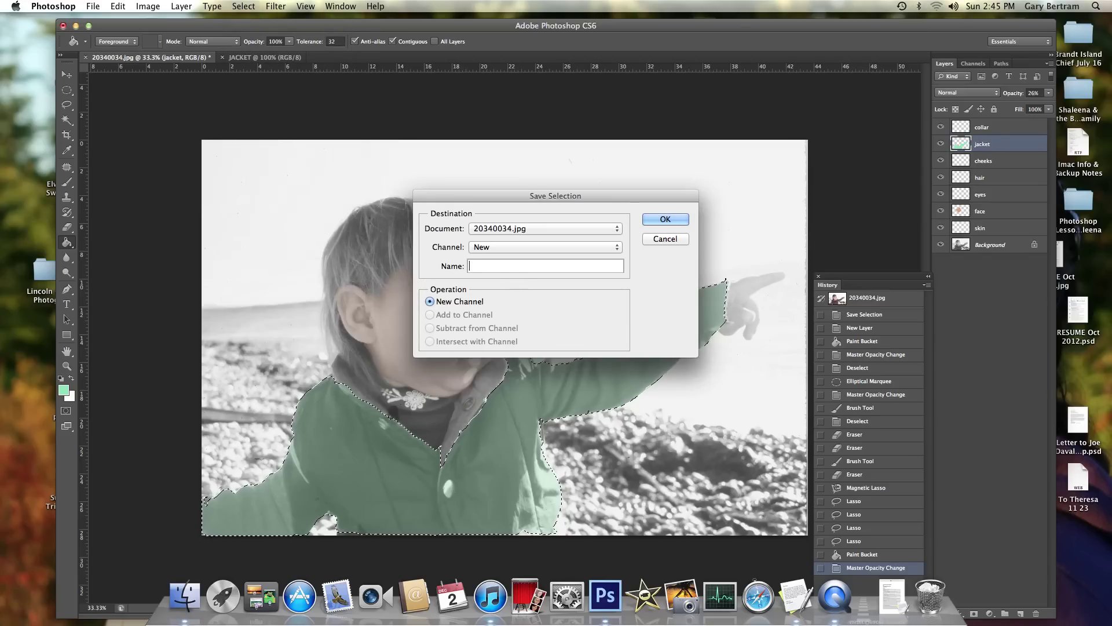
type("jacket")
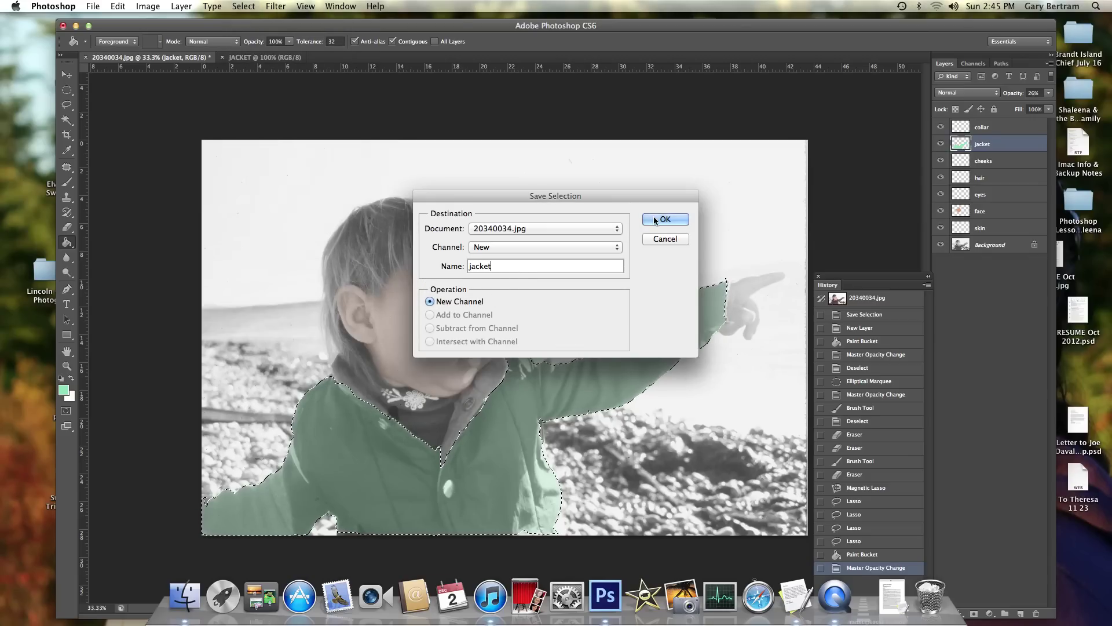
left_click(655, 220)
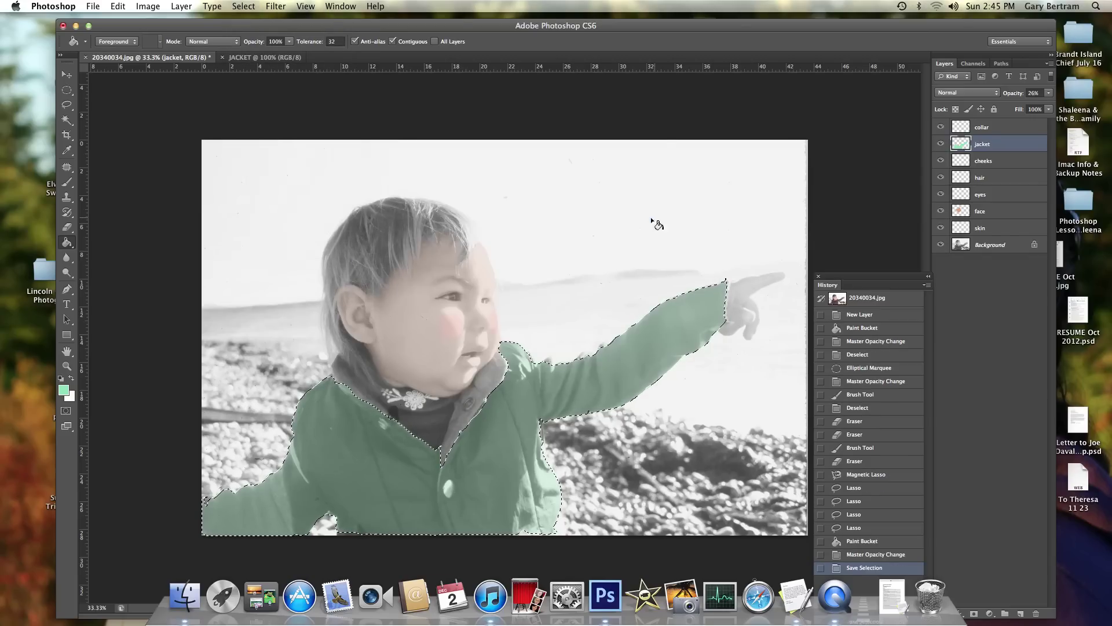
Step: Deselect, then load the saved 'jacket' channel back as the selection
left_click(243, 6)
left_click(250, 33)
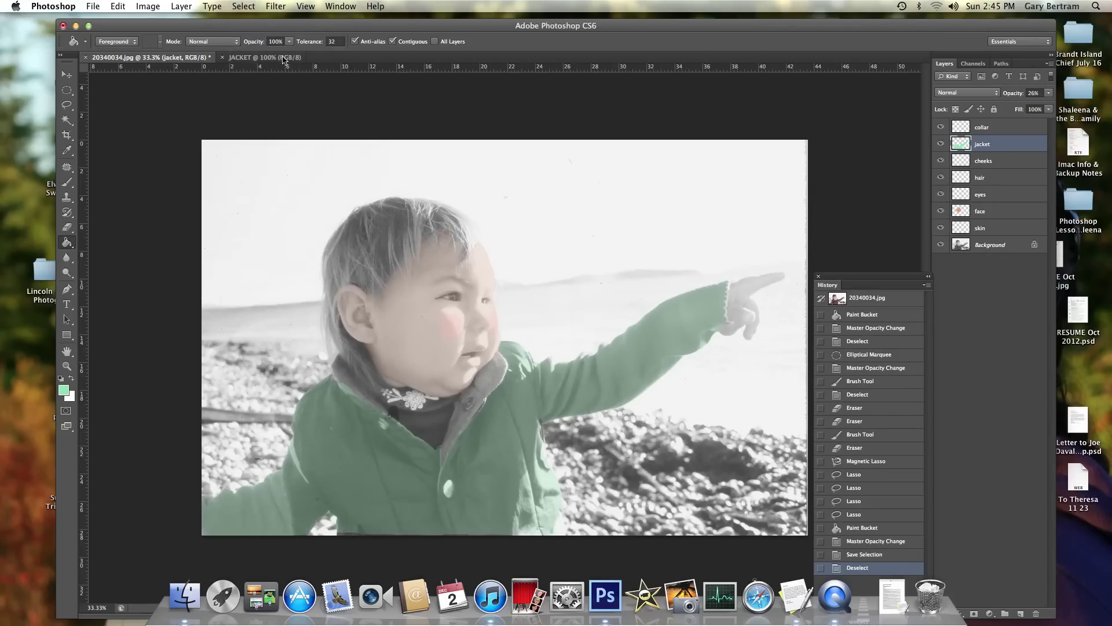
left_click(245, 7)
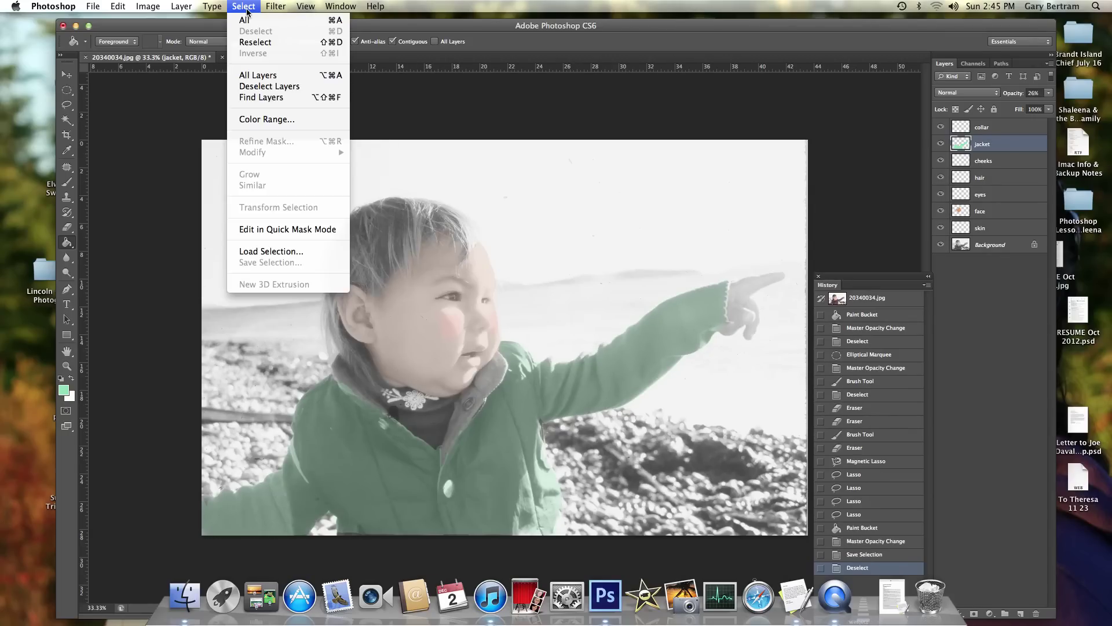
left_click(278, 251)
left_click(538, 255)
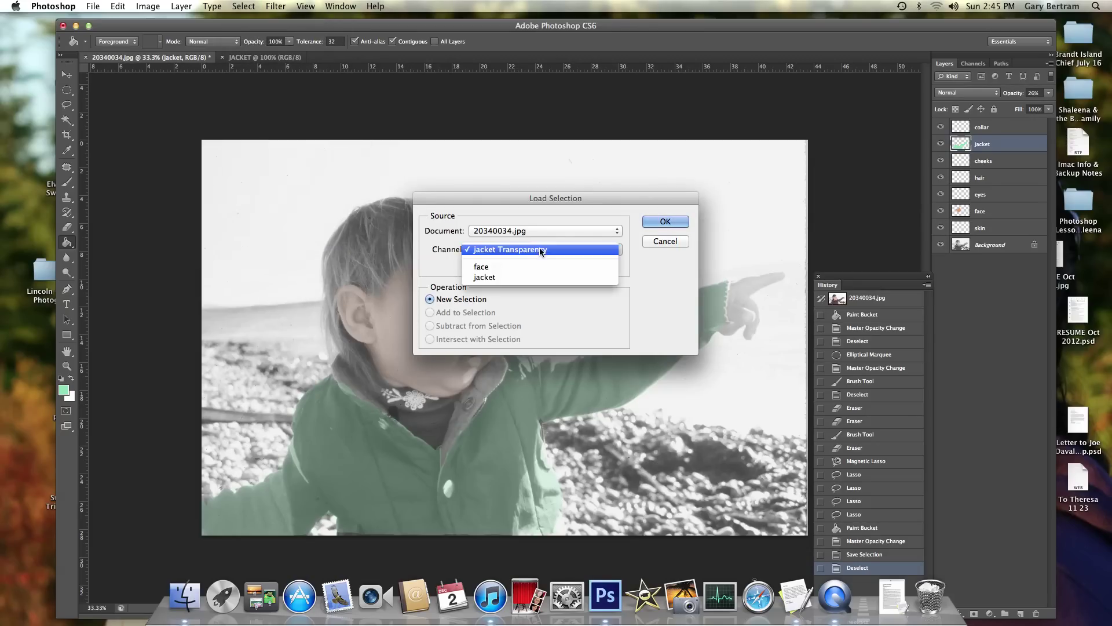
left_click(529, 276)
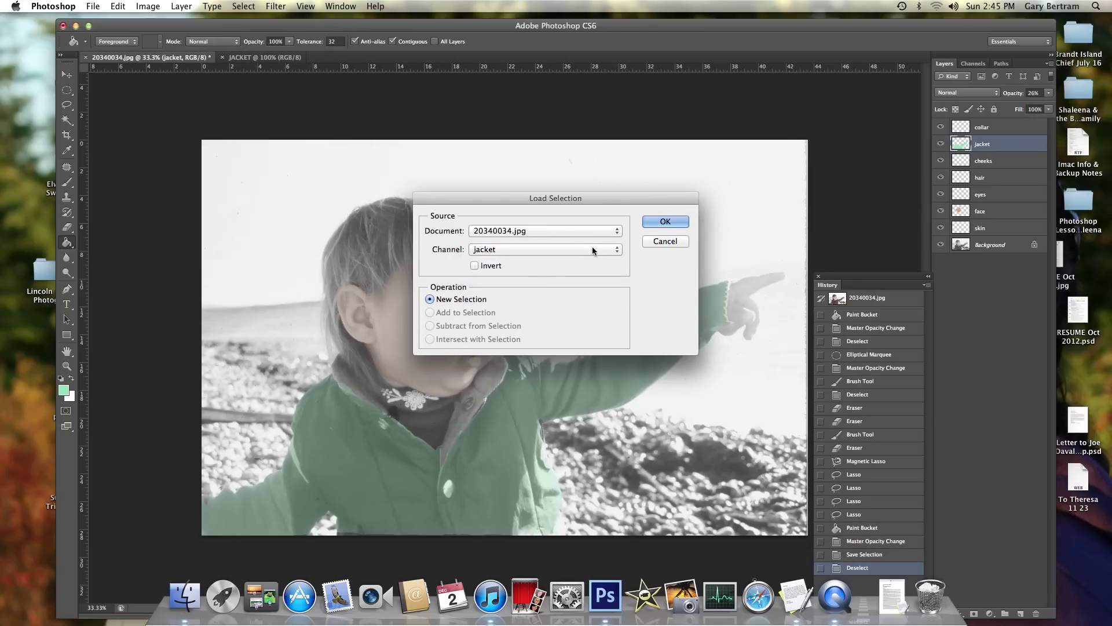
left_click(652, 222)
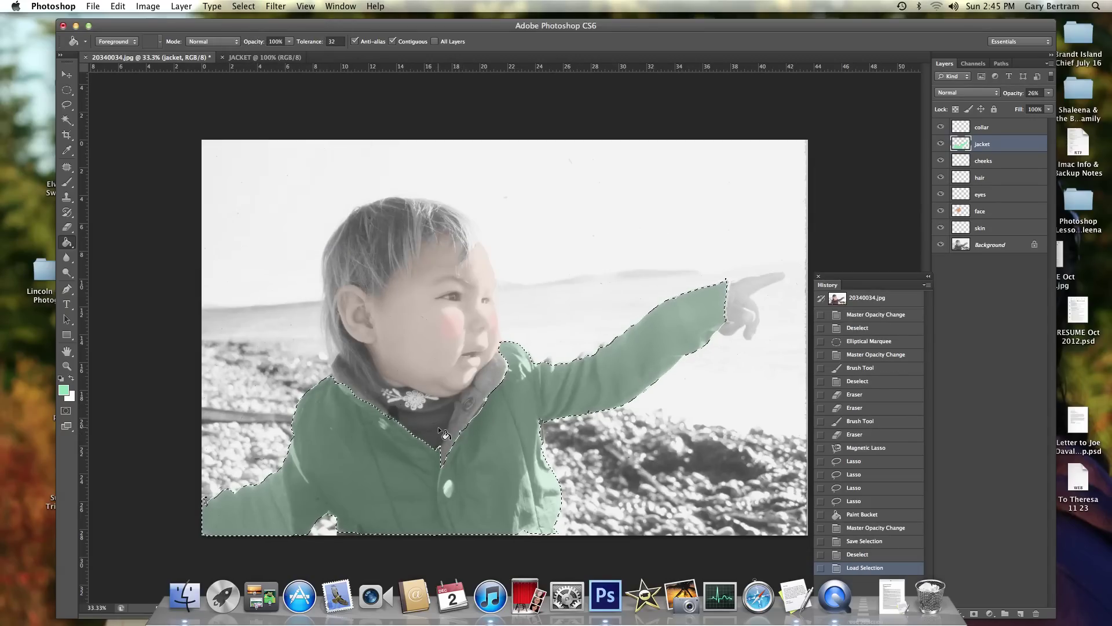
Step: With the Lasso tool, drop the jacket selection and outline both collar sides
left_click(66, 103)
left_click(105, 106)
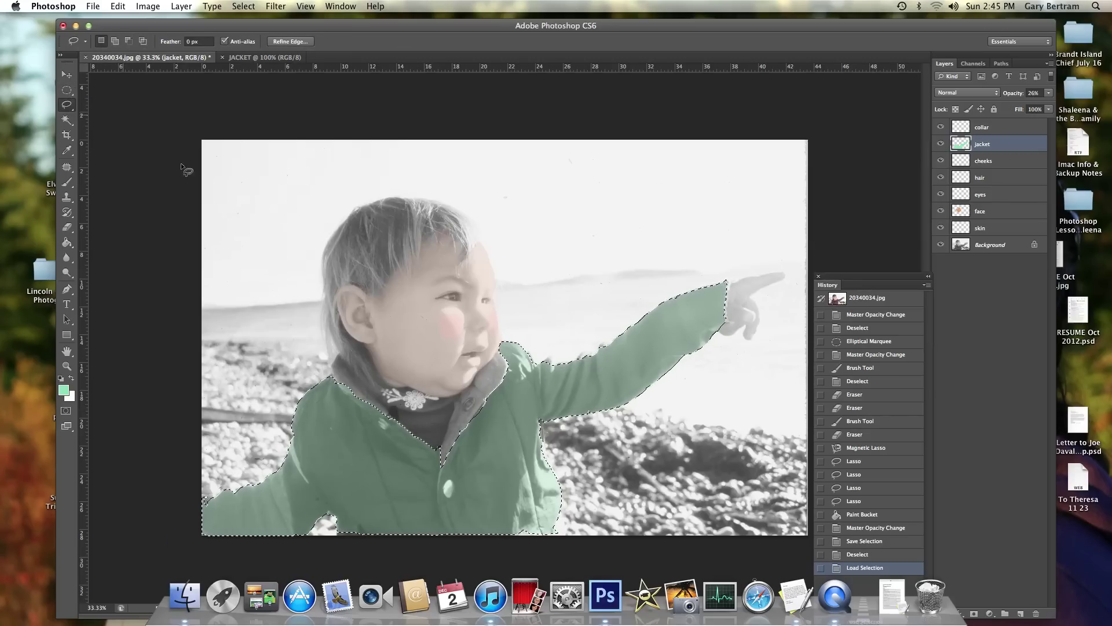
left_click(500, 366)
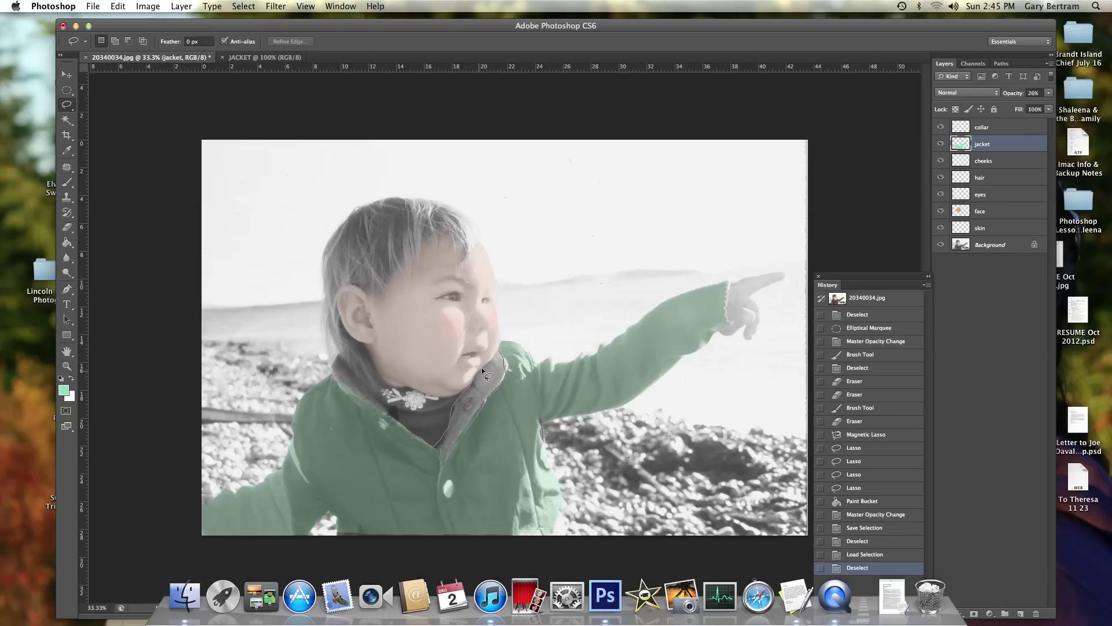
mouse_move(493, 356)
left_mouse_down()
mouse_move(502, 371)
mouse_move(484, 369)
left_mouse_up()
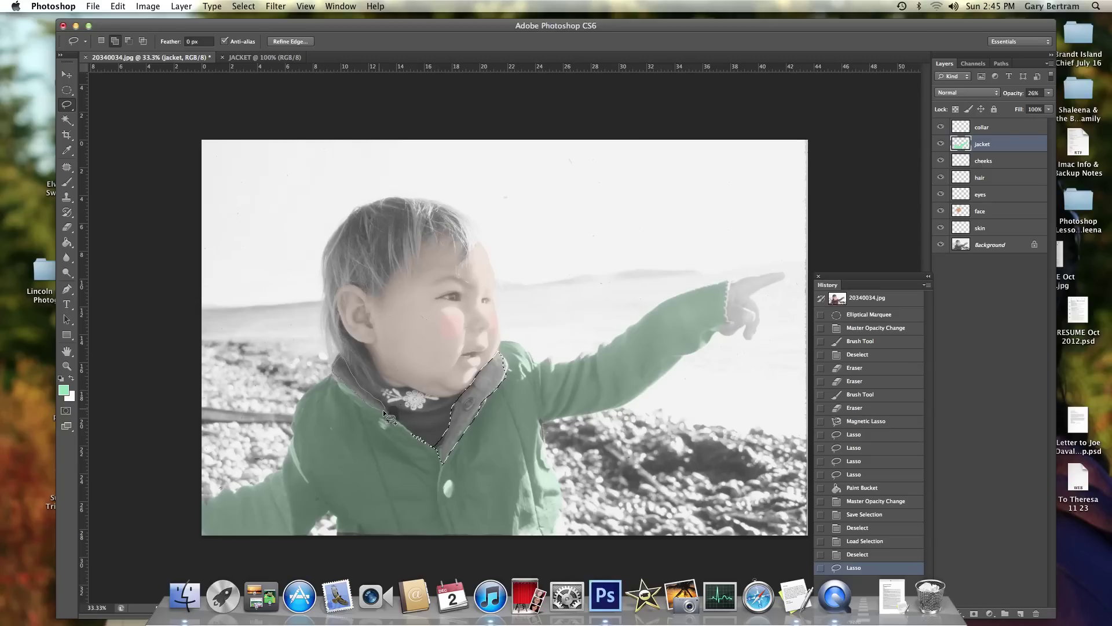
left_click_drag(385, 412, 389, 400)
Step: Set the foreground colour to PANTONE 127 C and the brush size to 163 px
left_click(65, 392)
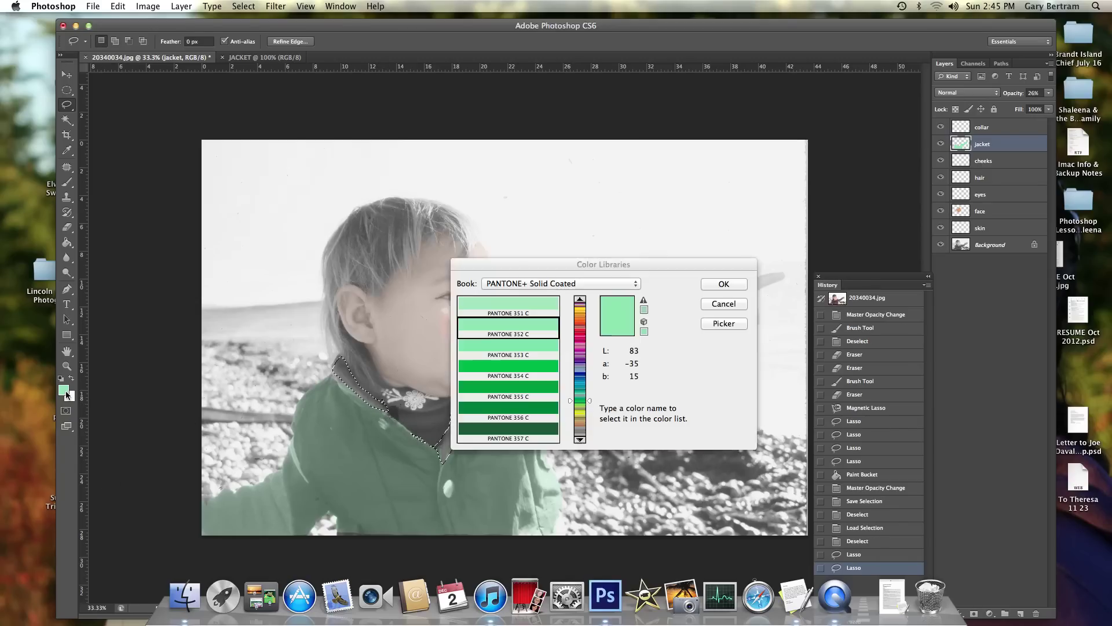
left_click(583, 310)
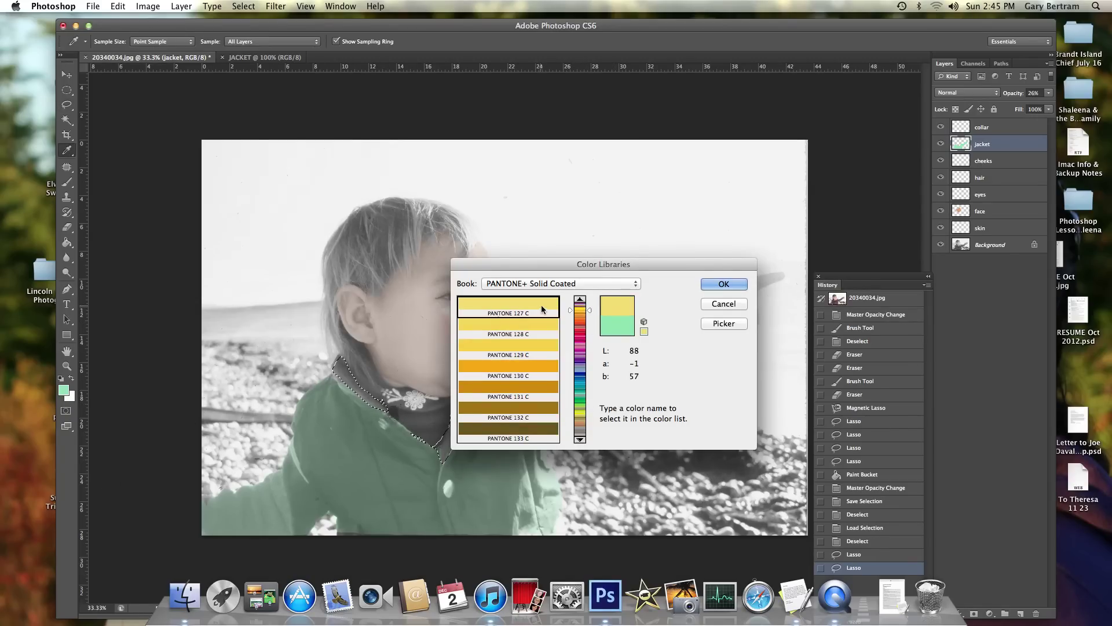
left_click(733, 285)
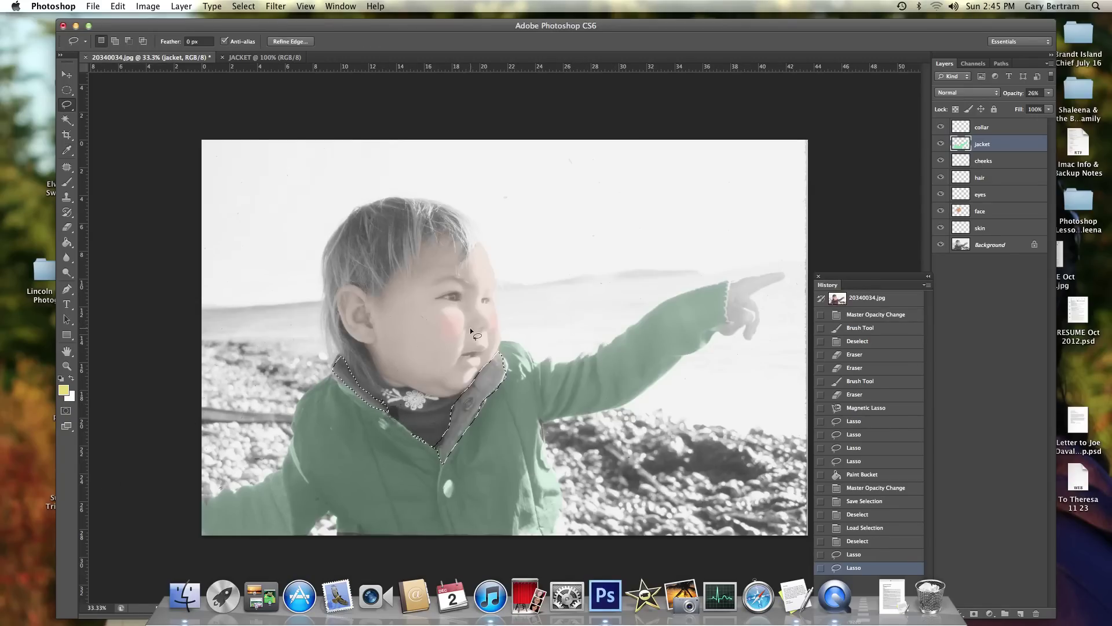
left_click(68, 181)
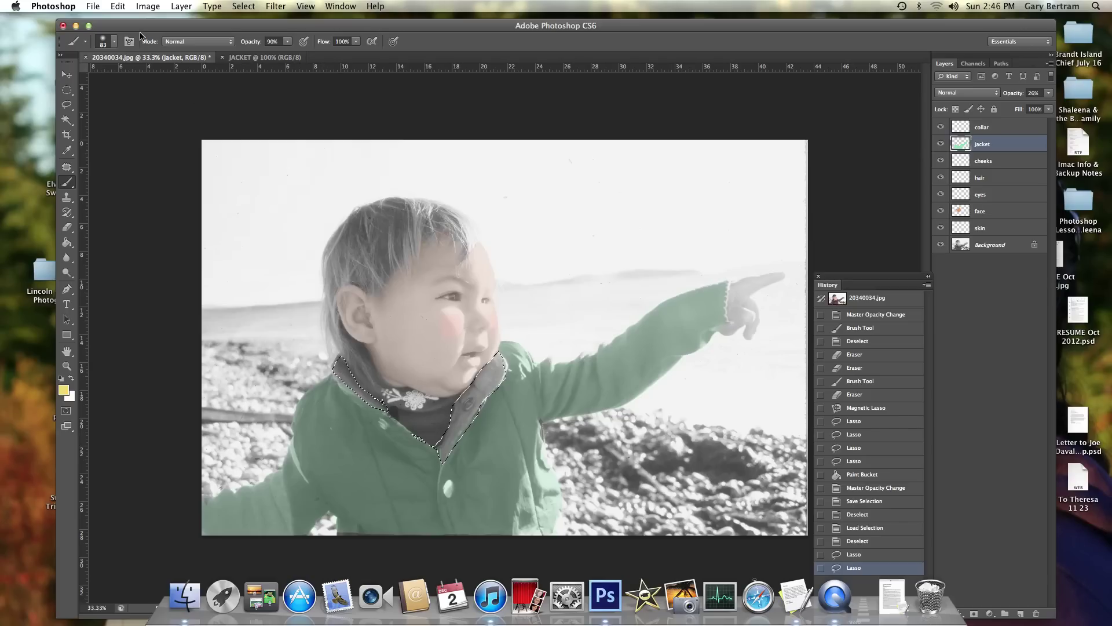
left_click(114, 41)
left_click_drag(138, 77, 147, 76)
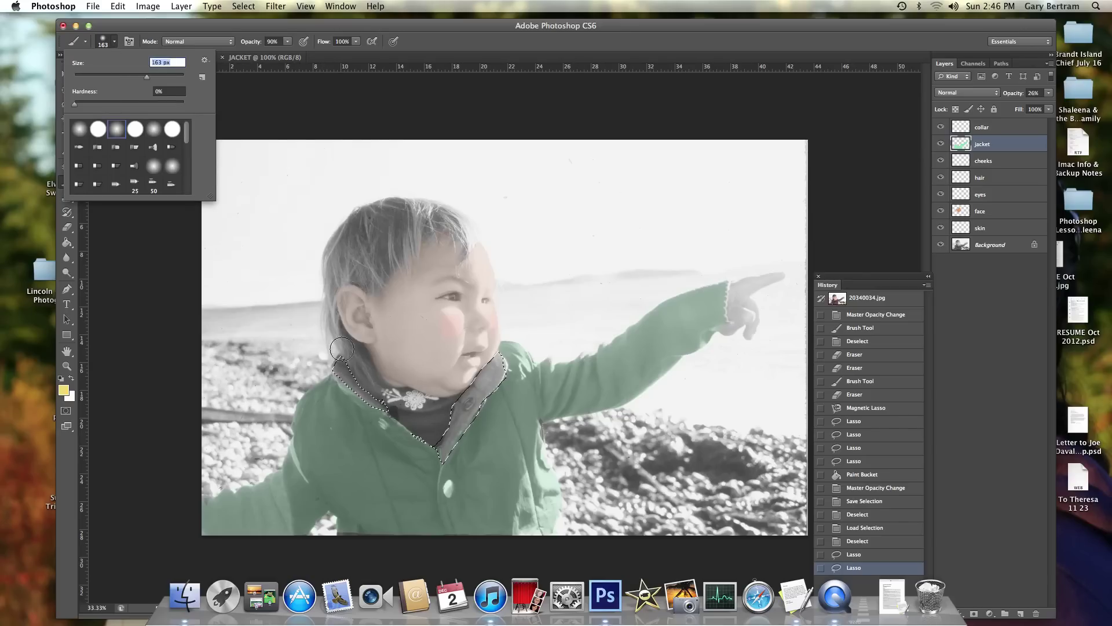
Step: Paint both collar sides yellow on the collar layer, set it to 44% opacity, and deselect
left_click(345, 354)
mouse_move(341, 359)
left_mouse_down()
mouse_move(352, 382)
mouse_move(400, 409)
left_mouse_up()
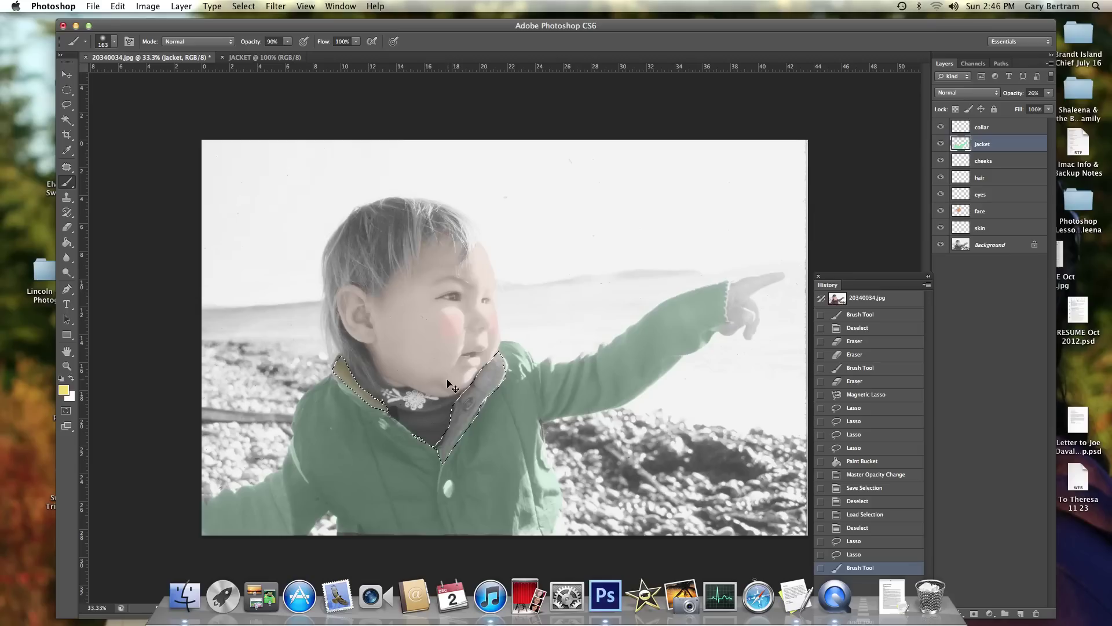
key("super+z")
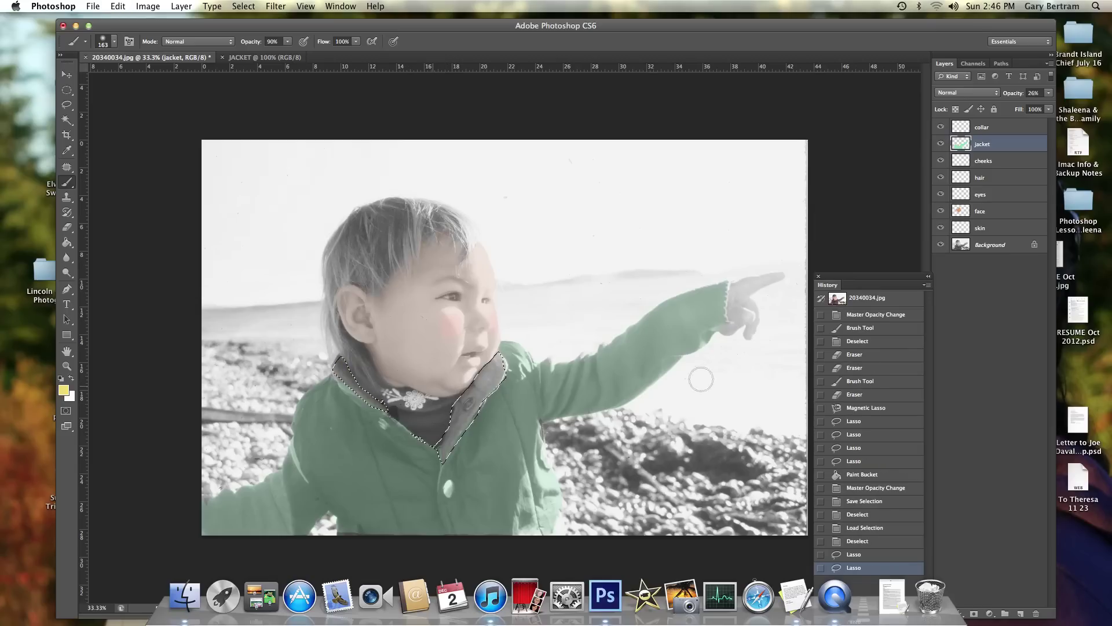
left_click(996, 126)
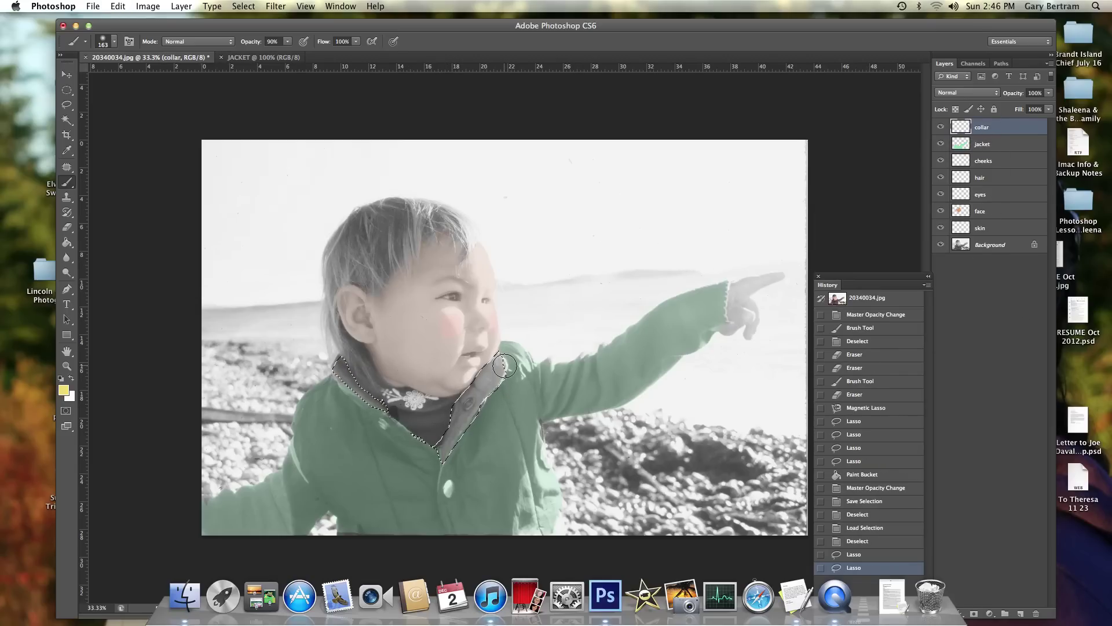
mouse_move(504, 366)
left_mouse_down()
mouse_move(450, 419)
mouse_move(434, 456)
mouse_move(513, 335)
left_mouse_up()
left_click_drag(334, 352, 365, 399)
left_click(1048, 93)
left_click_drag(1050, 103, 1019, 109)
key("ctrl+d")
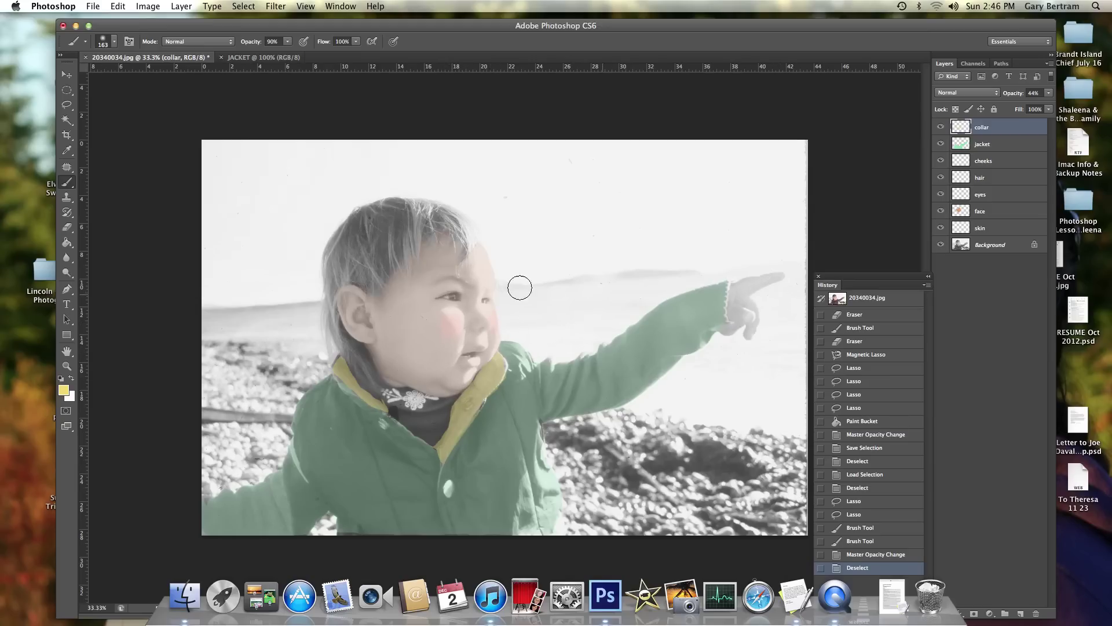
Step: Lasso the child's hair, adding the side section past the ear down to the neck
left_click(65, 106)
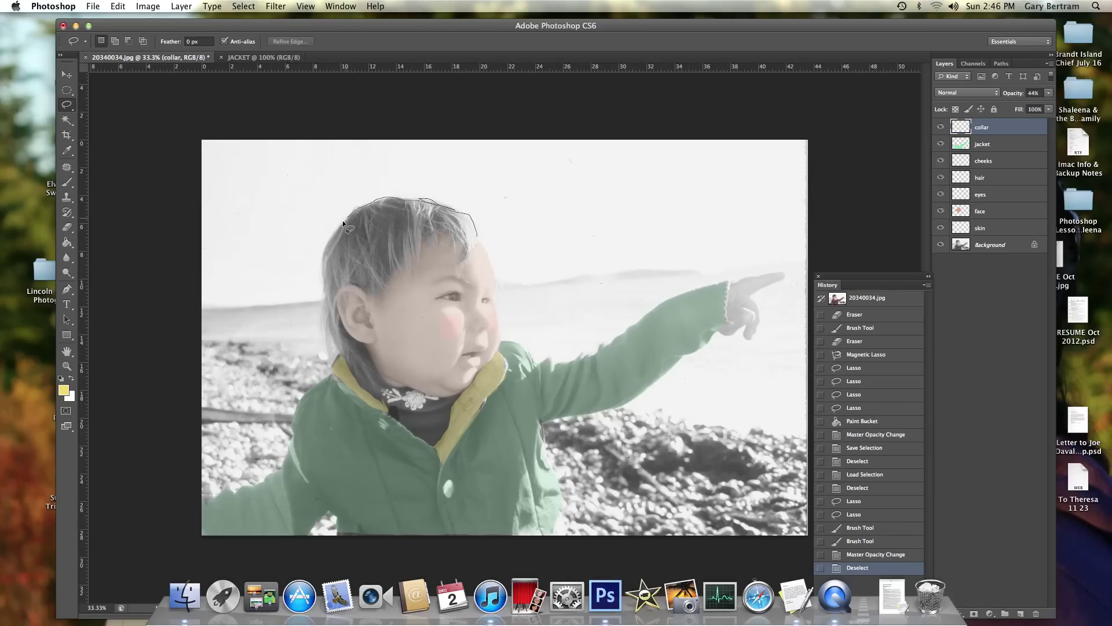
left_click_drag(329, 241, 329, 242)
right_click(322, 256)
left_click(321, 261)
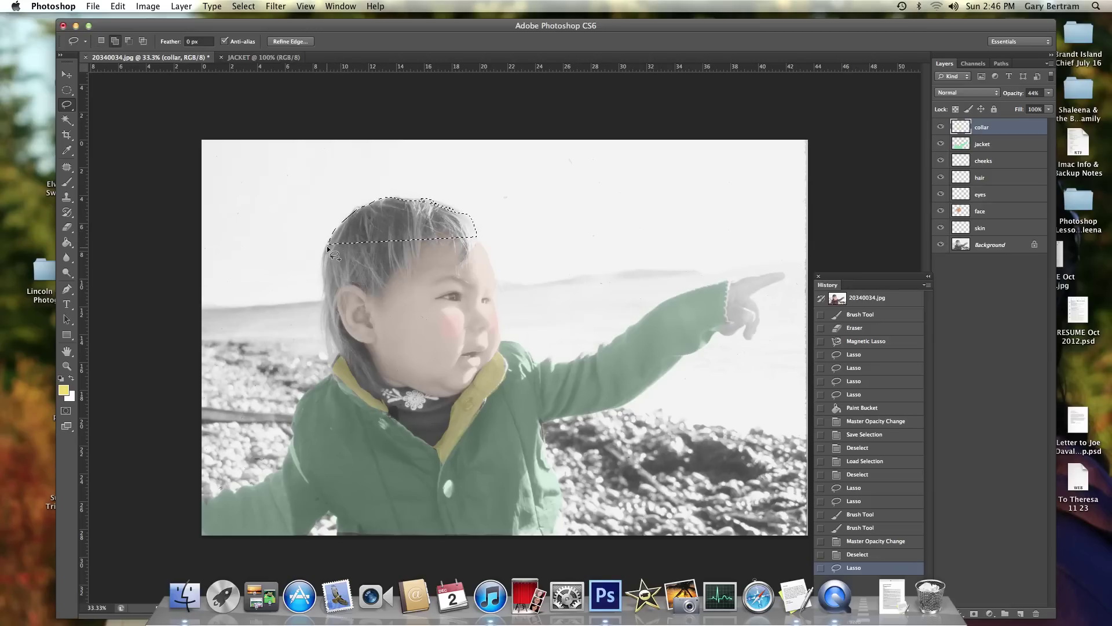
left_click_drag(325, 246, 324, 270)
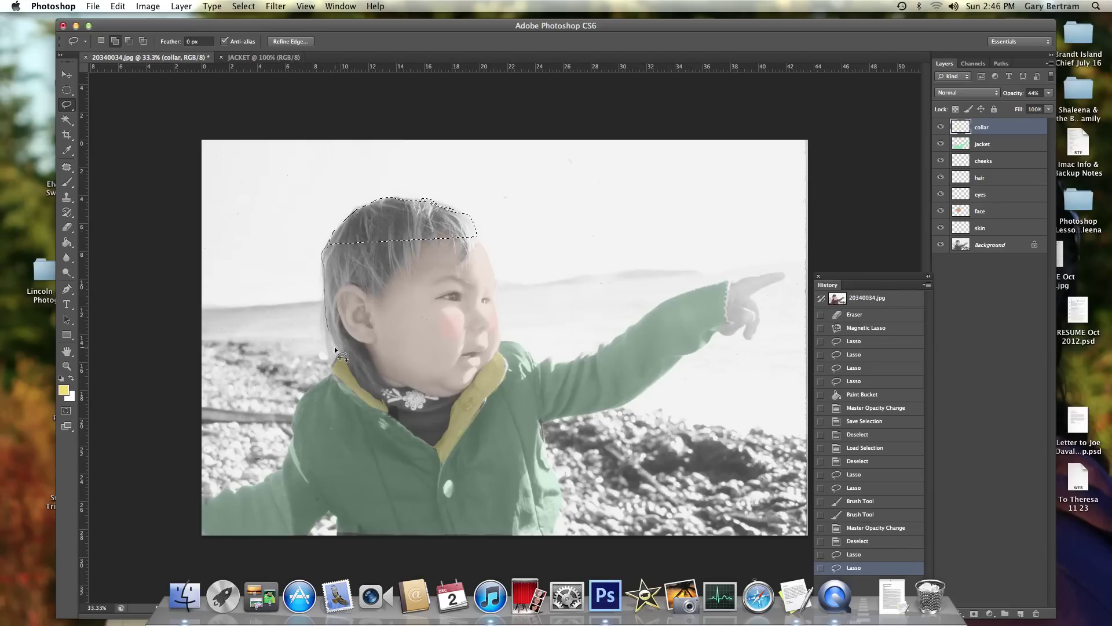
left_click_drag(335, 346, 364, 383)
mouse_move(399, 264)
left_mouse_down()
mouse_move(424, 255)
mouse_move(452, 233)
mouse_move(476, 242)
left_mouse_up()
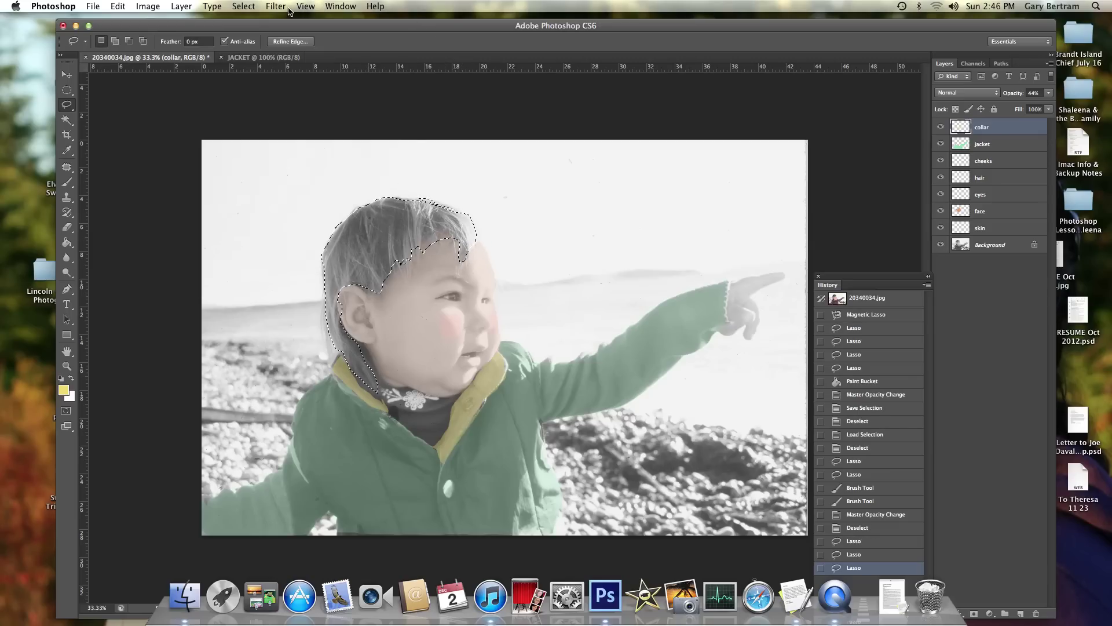
Step: Save the hair outline as channel 'hair' and pick PANTONE 129 C in Color Libraries
left_click(243, 5)
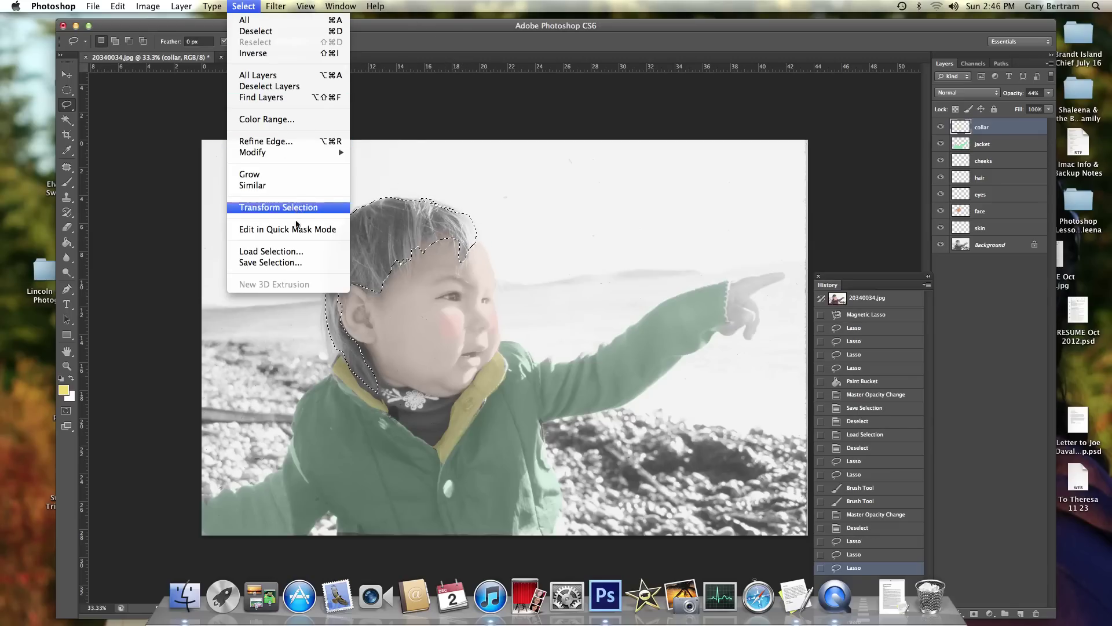
left_click(311, 263)
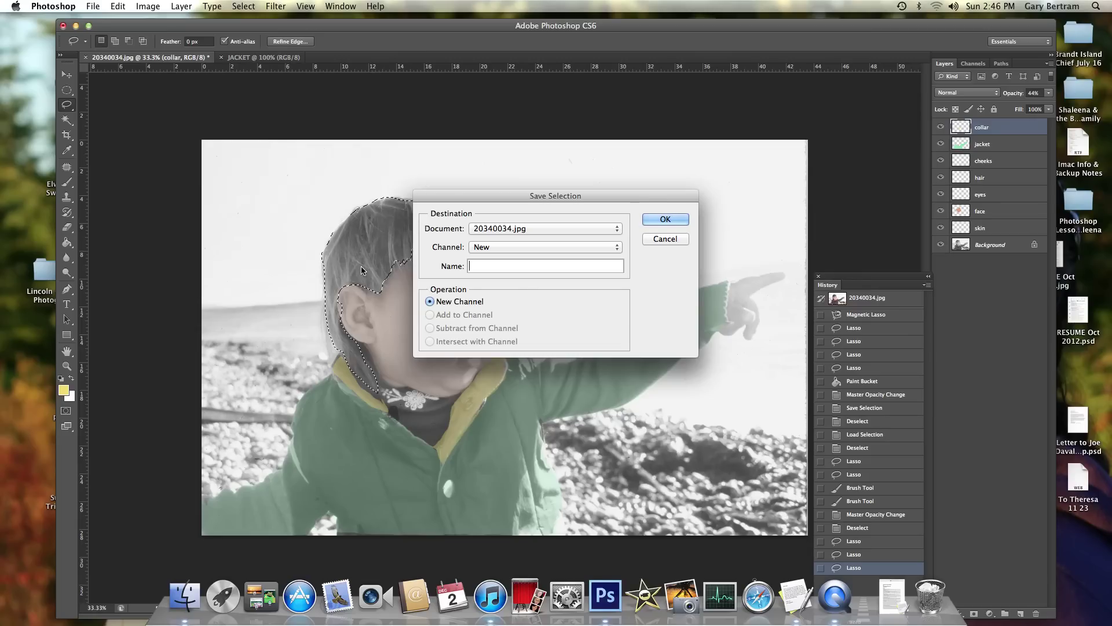
type("hair")
key("Return")
left_click(65, 389)
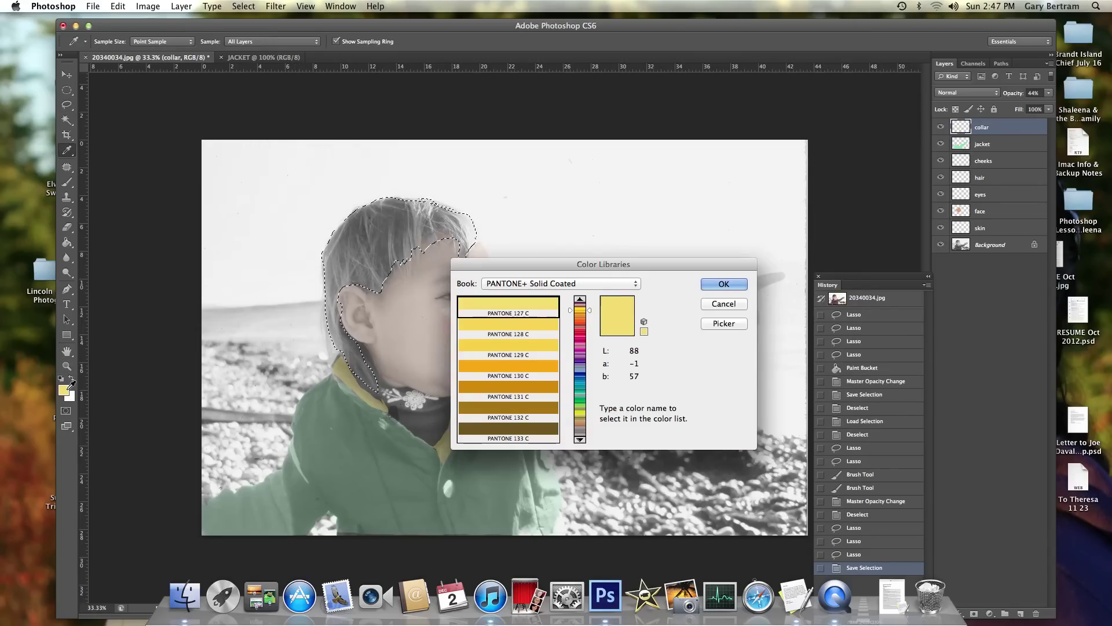
left_click(540, 345)
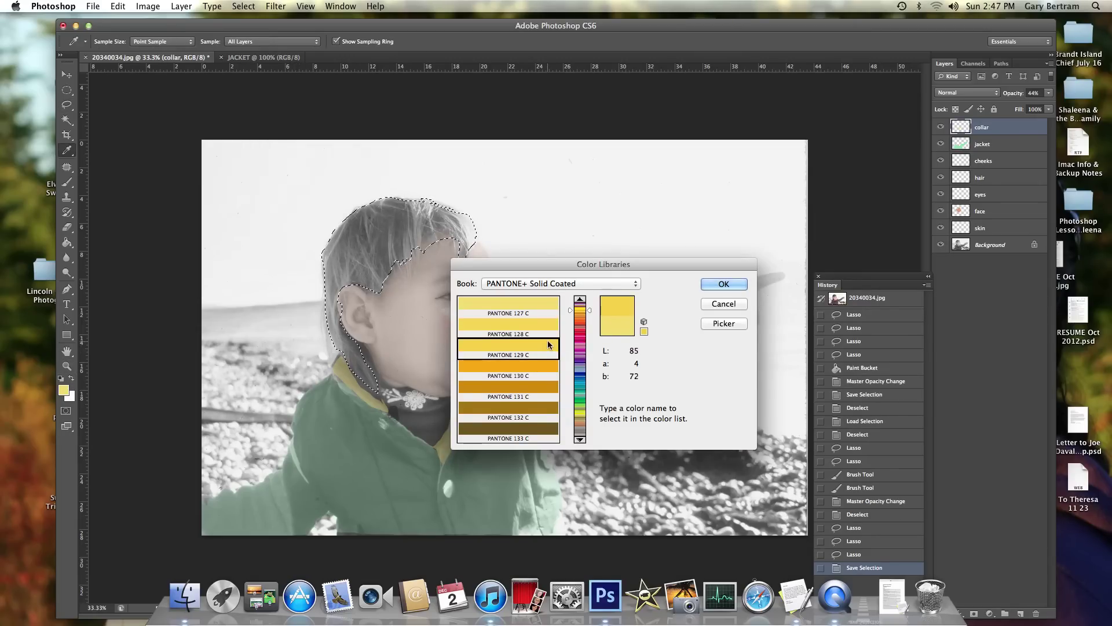
Step: Confirm the yellow, select the hair layer at 30% opacity, and set an 87 px brush
left_click(706, 283)
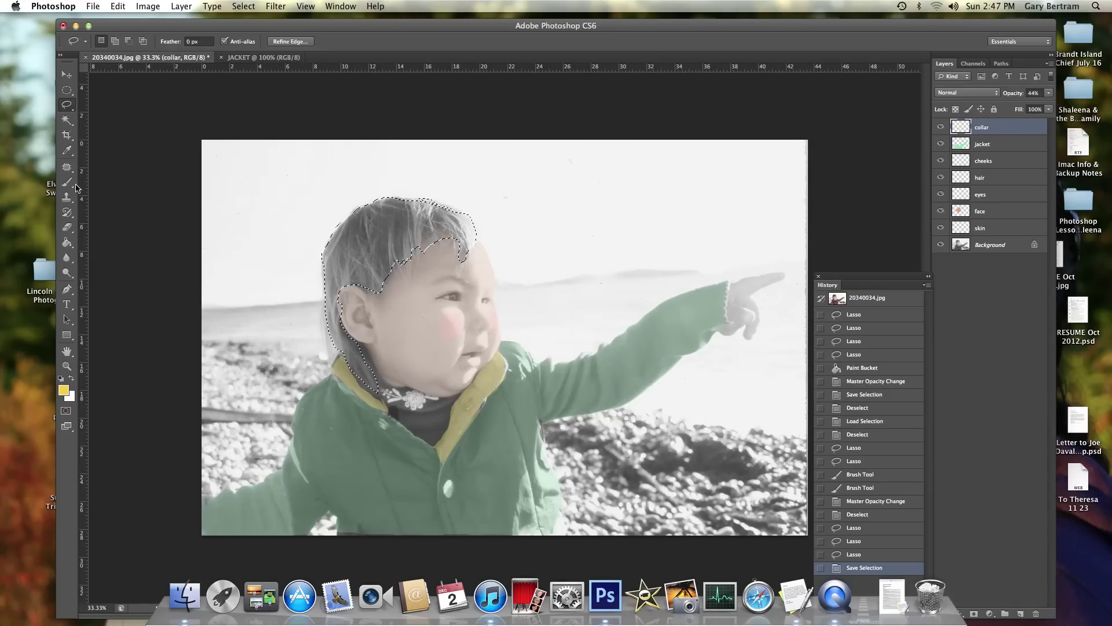
left_click(67, 183)
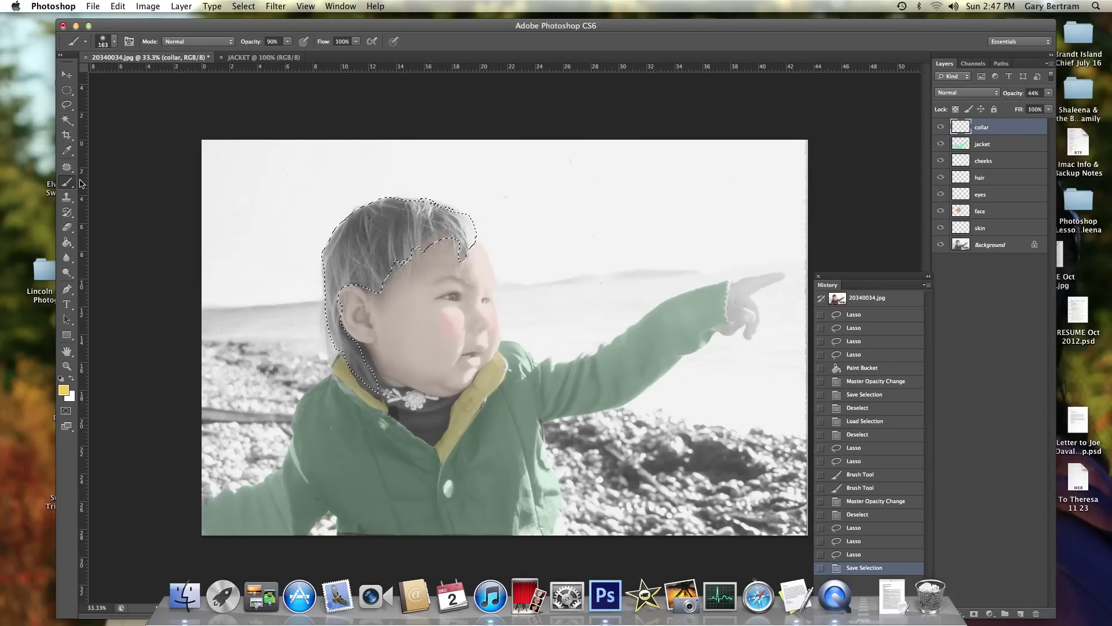
left_click(997, 177)
left_click_drag(1048, 94, 1010, 105)
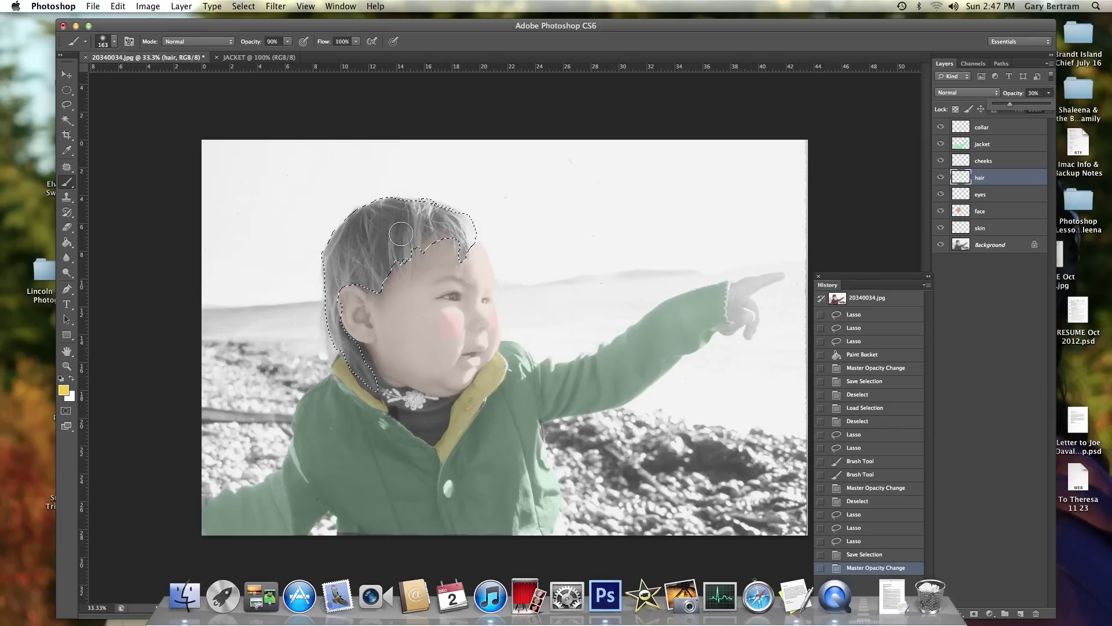
left_click(115, 42)
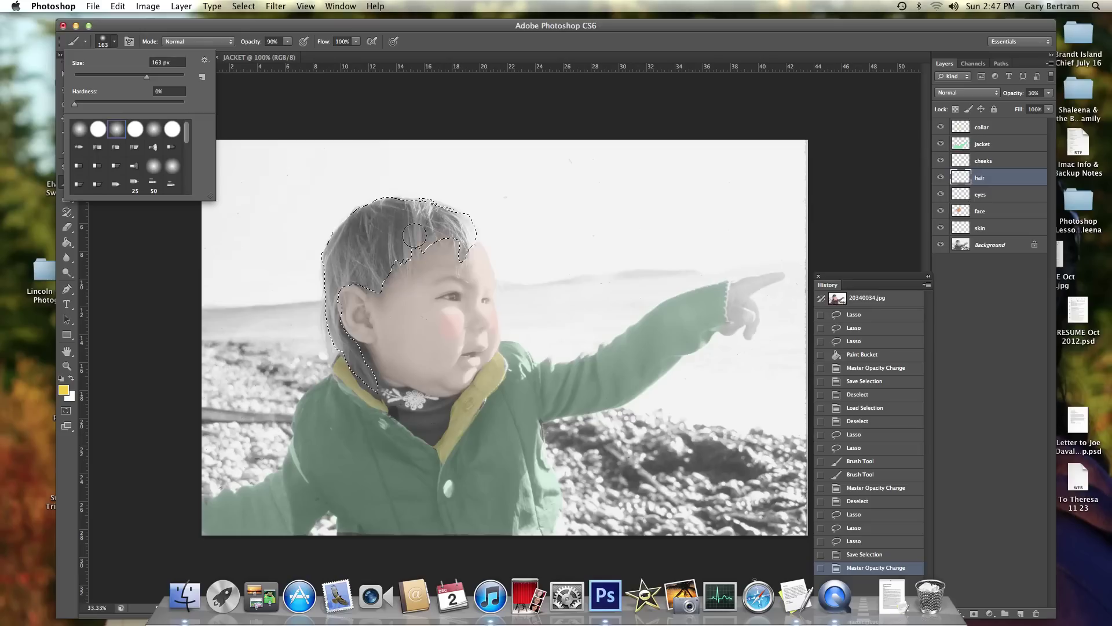
left_click_drag(131, 82, 123, 81)
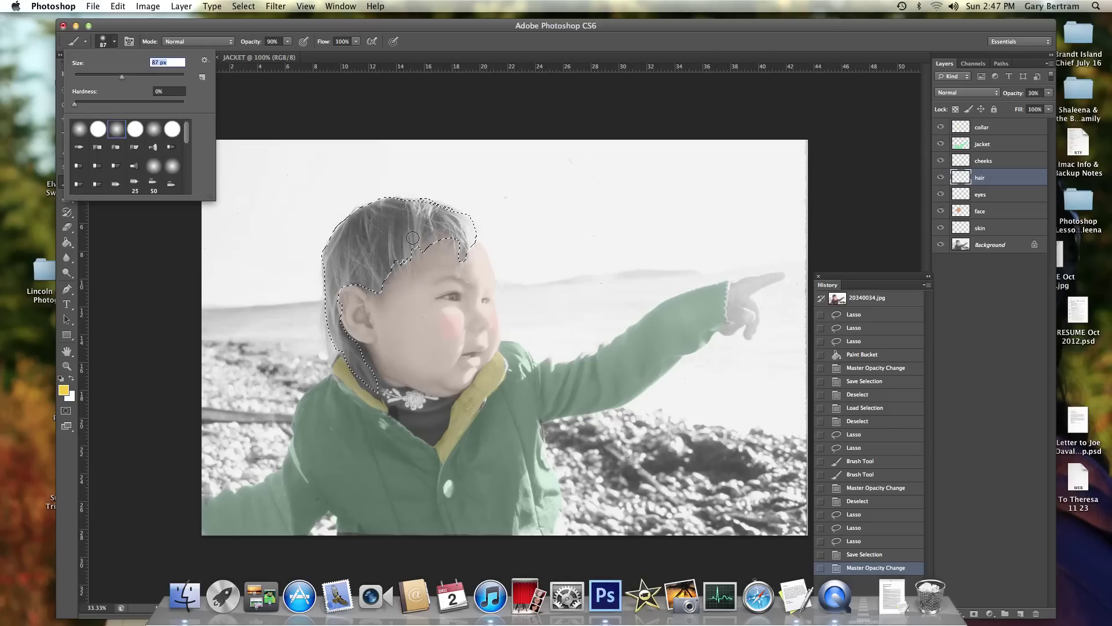
Step: Brush yellow across the selected hair, including the top, left edge and below the ear
mouse_move(415, 242)
left_mouse_down()
mouse_move(417, 218)
mouse_move(432, 213)
mouse_move(472, 240)
mouse_move(393, 255)
mouse_move(363, 273)
mouse_move(382, 280)
left_mouse_up()
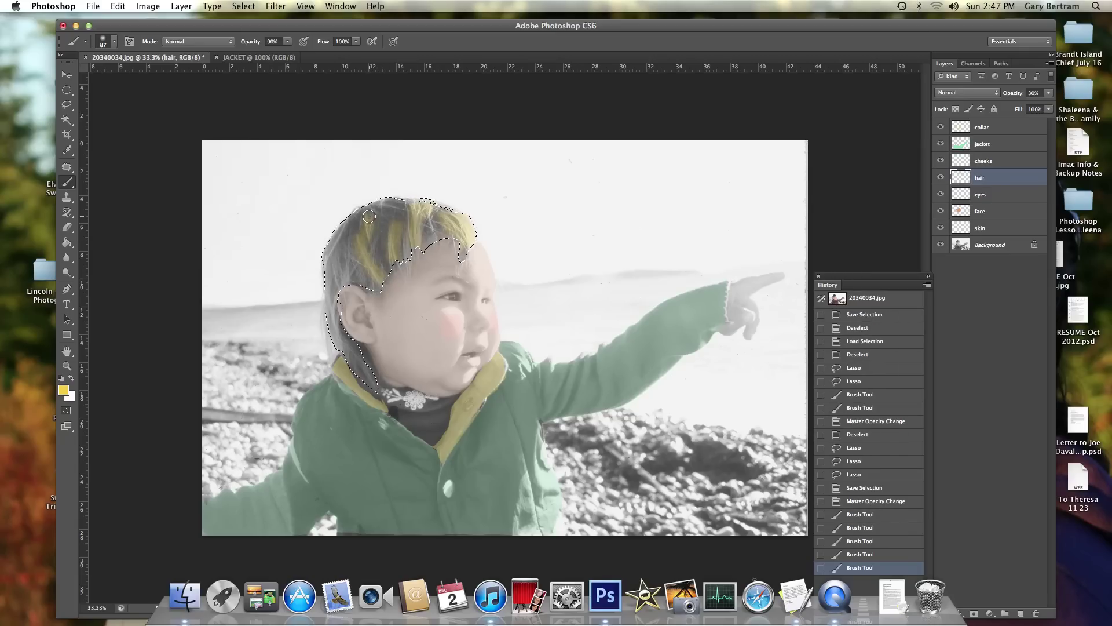
left_click_drag(377, 208, 383, 203)
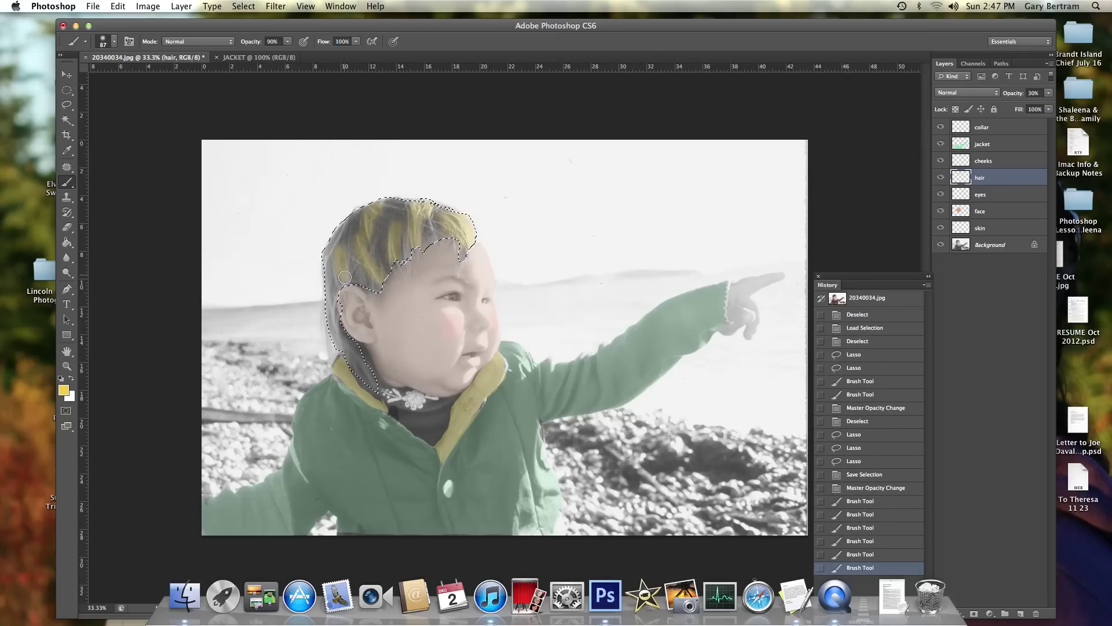
left_click_drag(333, 257, 326, 299)
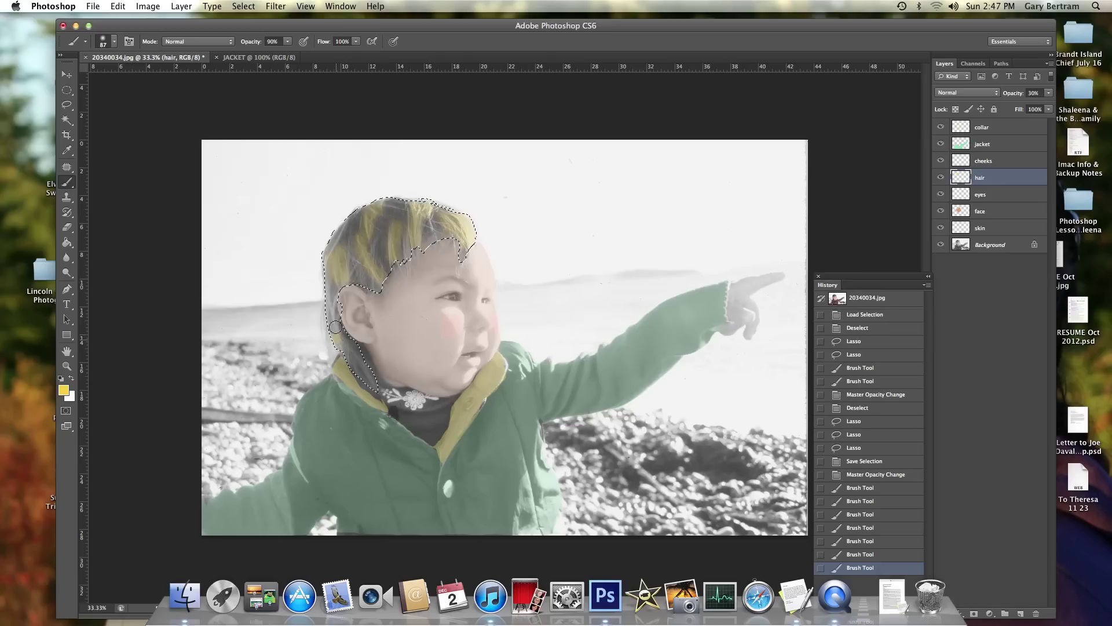
mouse_move(348, 225)
left_mouse_down()
mouse_move(367, 274)
mouse_move(346, 248)
left_mouse_up()
left_click_drag(367, 378, 335, 332)
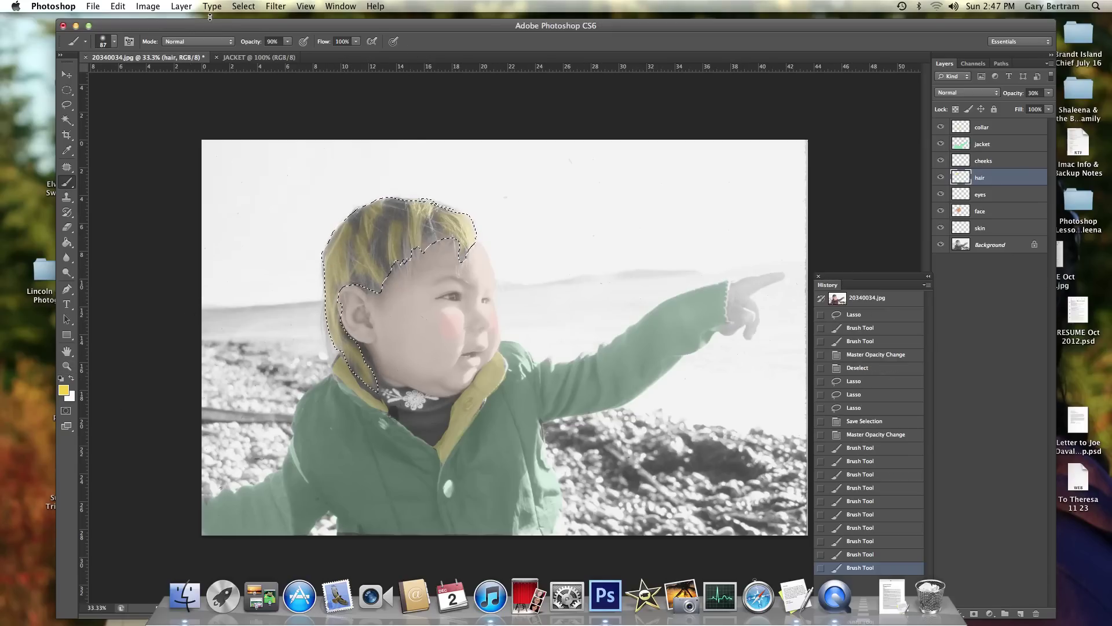
Step: Create a new layer named 'hair2'
left_click(189, 8)
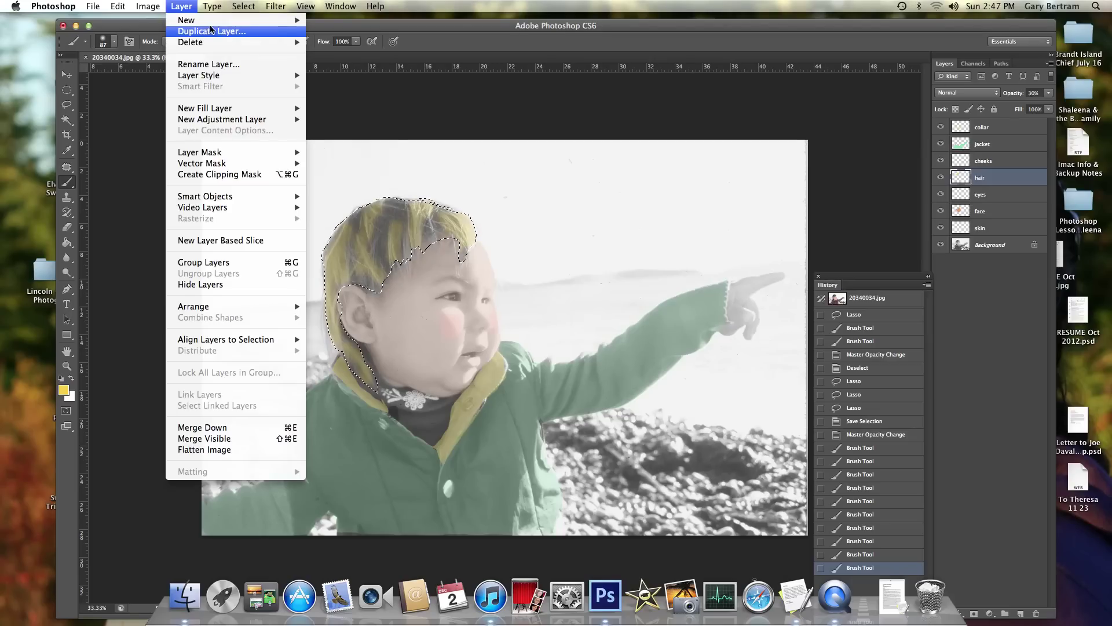
mouse_move(191, 21)
left_click(319, 25)
type("hair2")
key("Return")
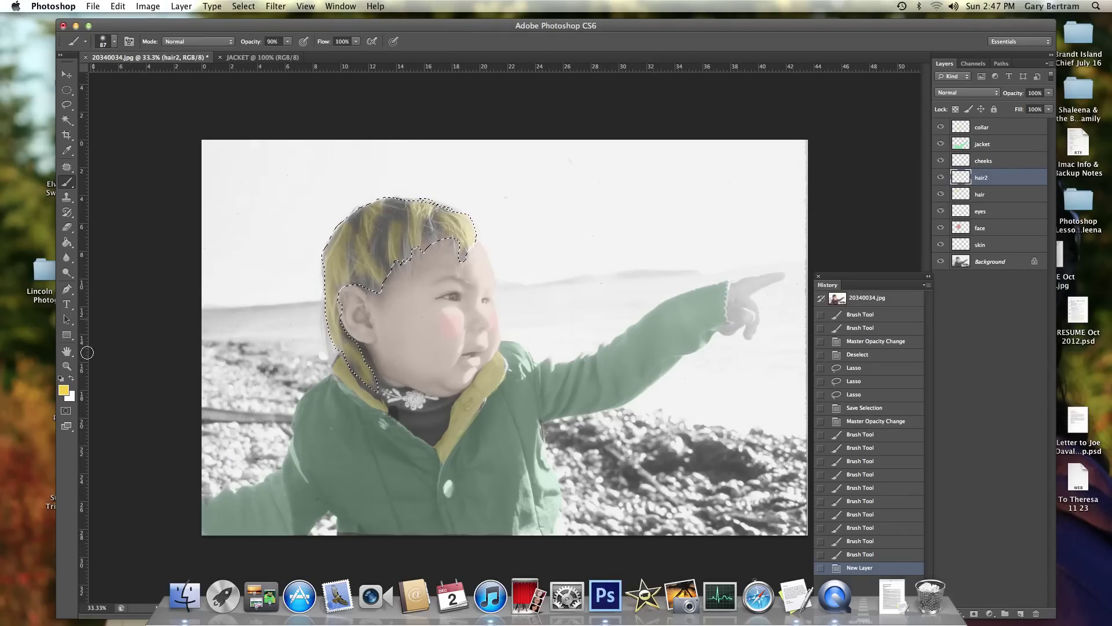
Step: Set the foreground colour to PANTONE 472 C
left_click(65, 392)
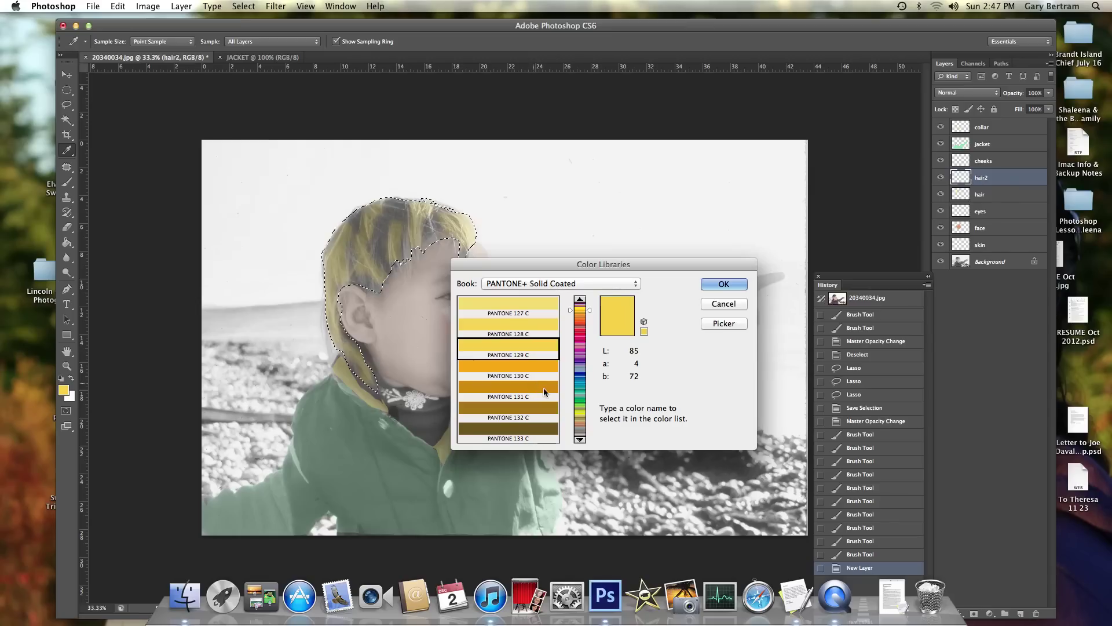
left_click(583, 421)
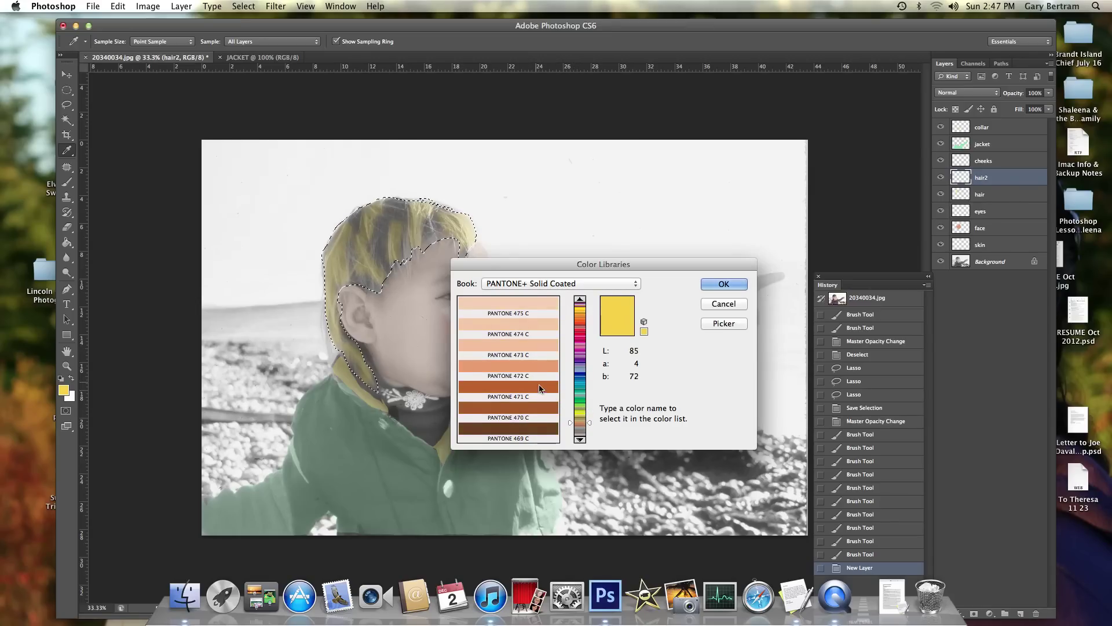
left_click(540, 368)
left_click(724, 283)
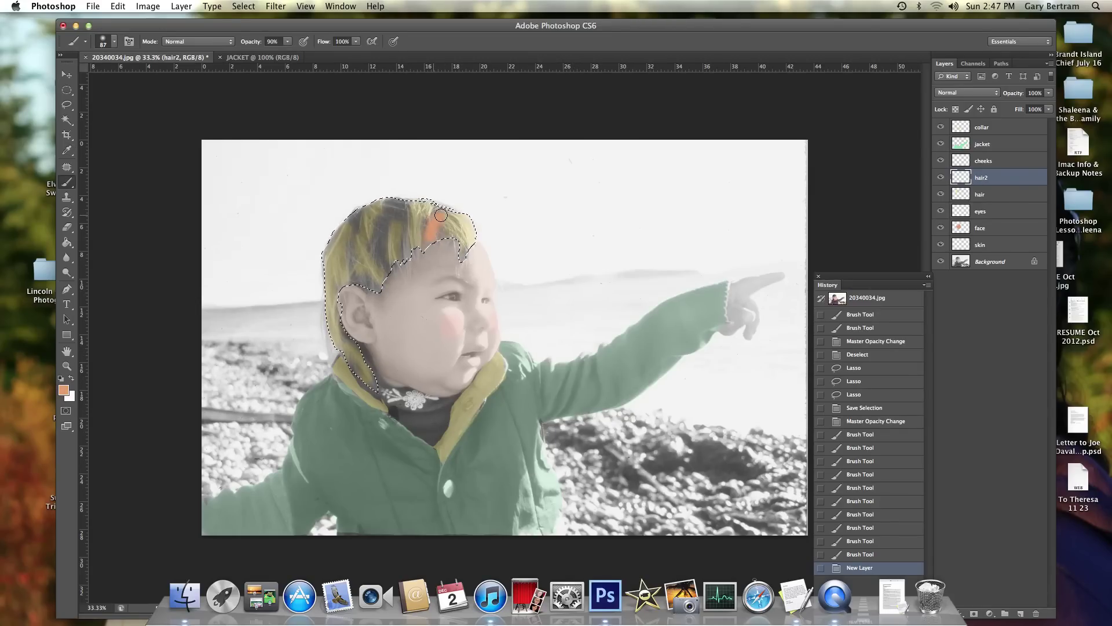
Step: Brush peach over the hair and set the hair2 layer opacity to 37%
left_click_drag(441, 215, 442, 214)
left_click(1049, 94)
left_click_drag(1050, 104, 1014, 103)
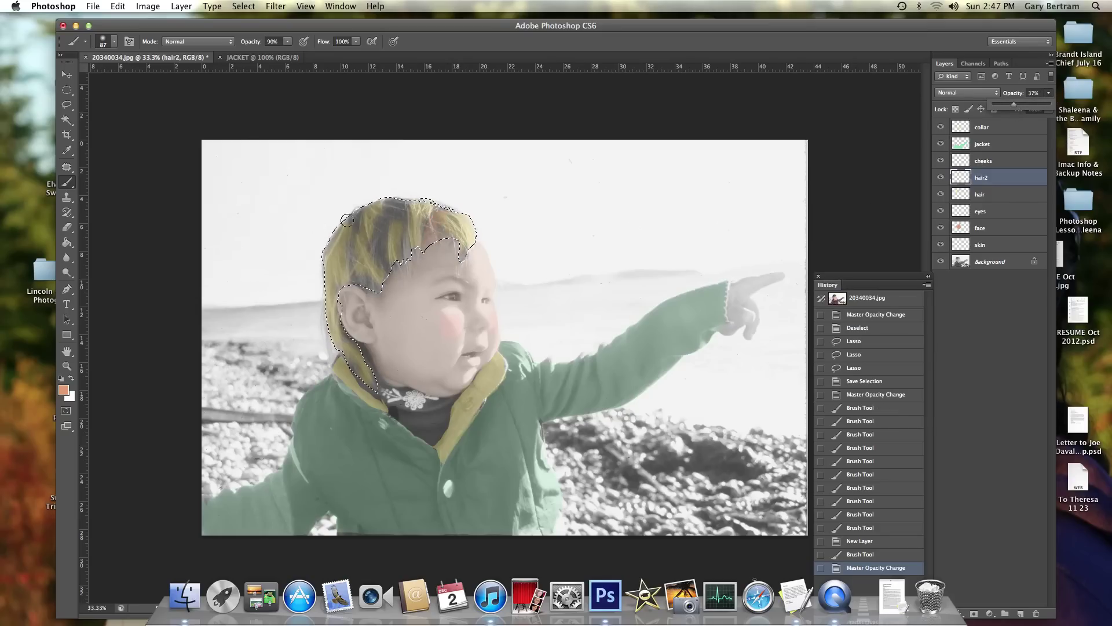
left_click(407, 239)
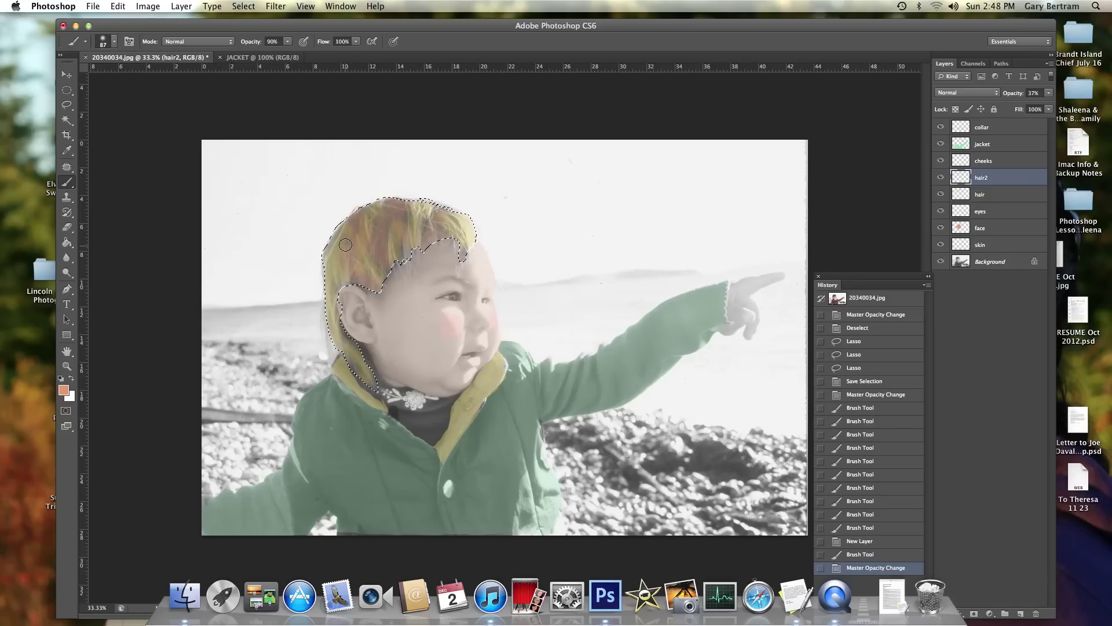
mouse_move(330, 249)
left_mouse_down()
mouse_move(363, 350)
mouse_move(464, 272)
left_mouse_up()
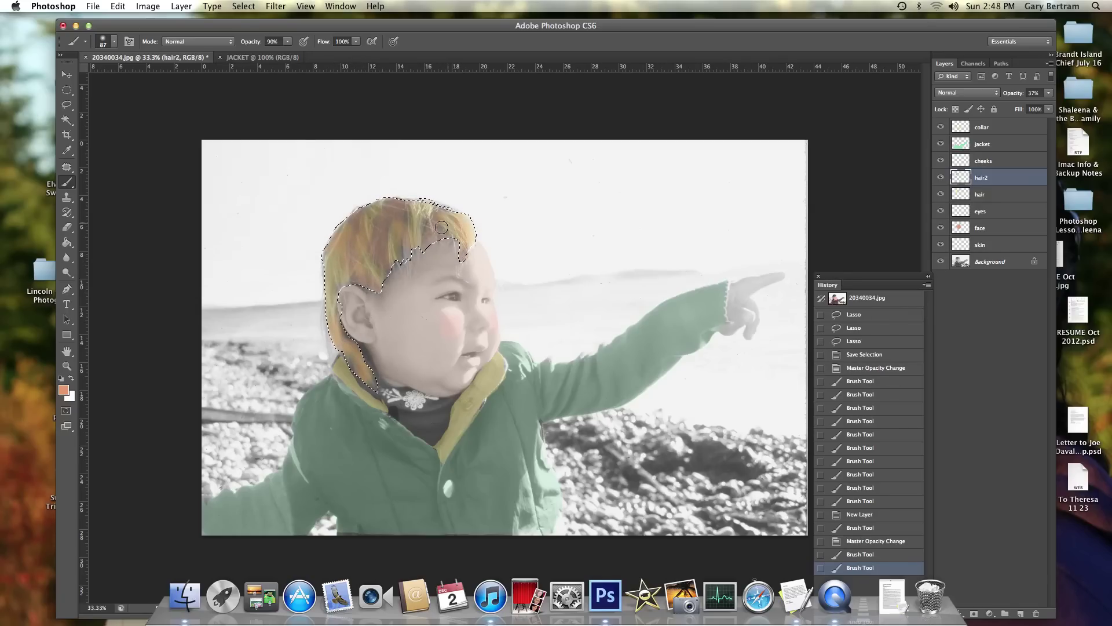
left_click_drag(423, 234, 405, 250)
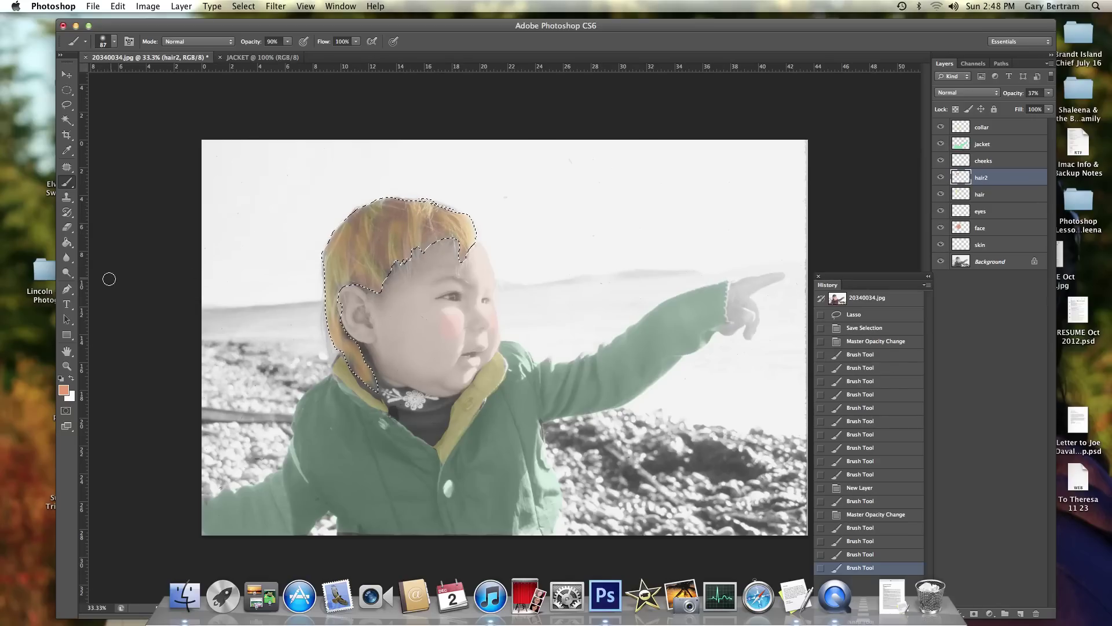
Step: Choose a darker brown PANTONE swatch as the foreground colour
left_click(64, 391)
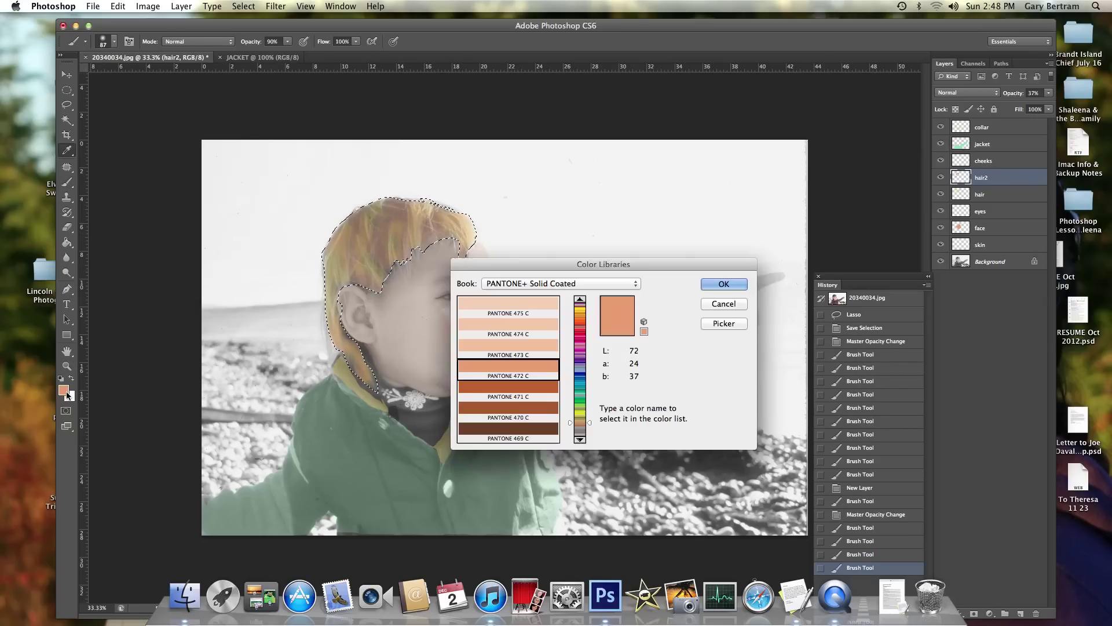
left_click(530, 408)
left_click(713, 285)
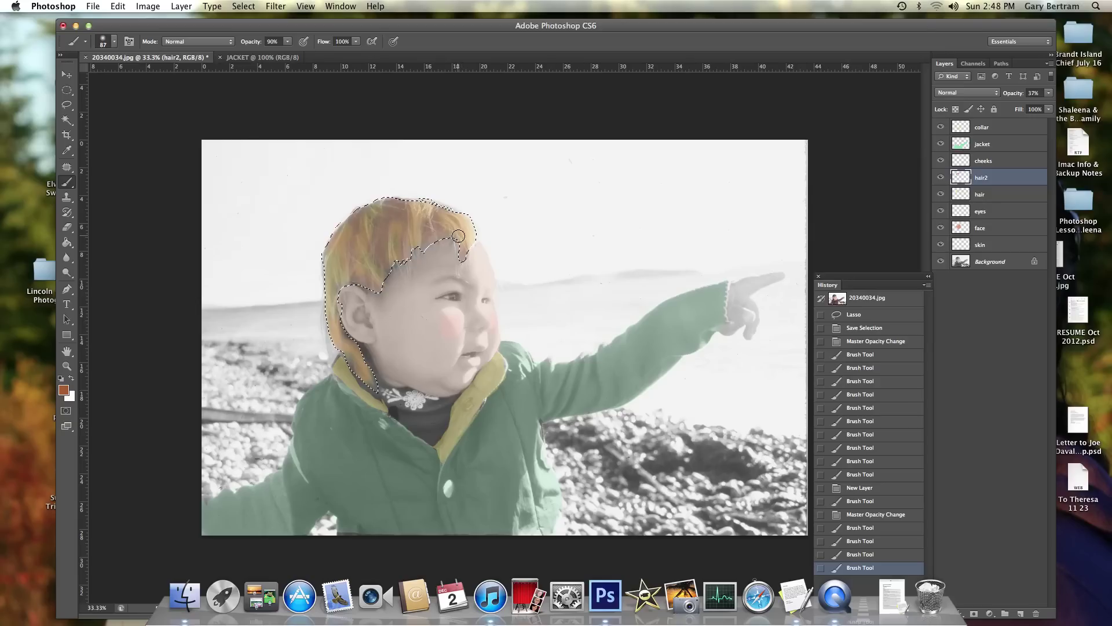
Step: Create a new layer named 'hair3'
left_click(181, 7)
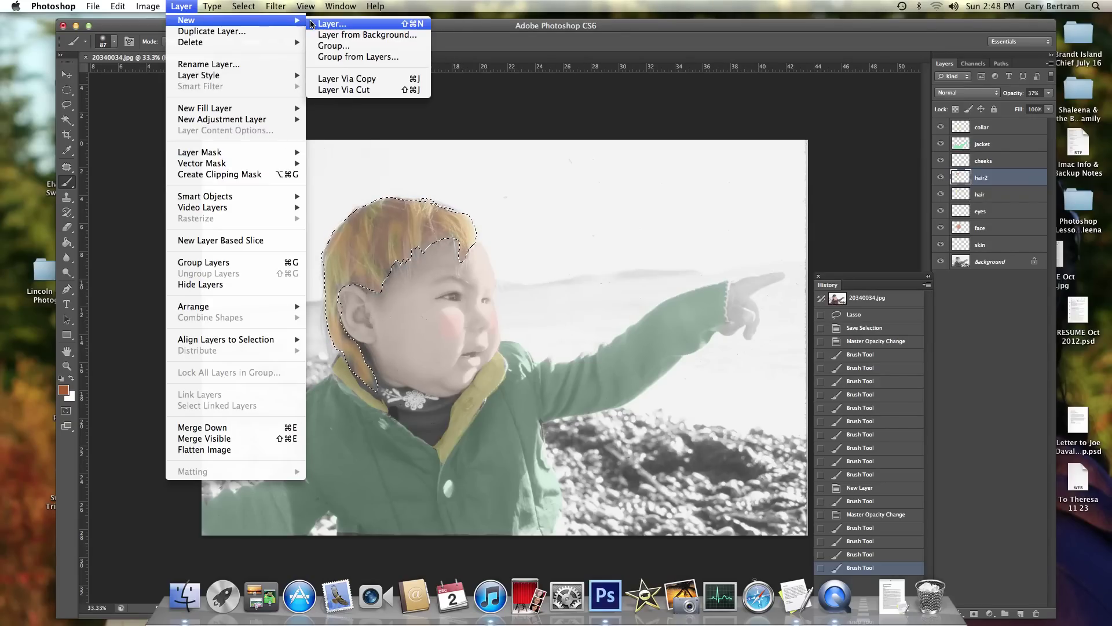
left_click(317, 23)
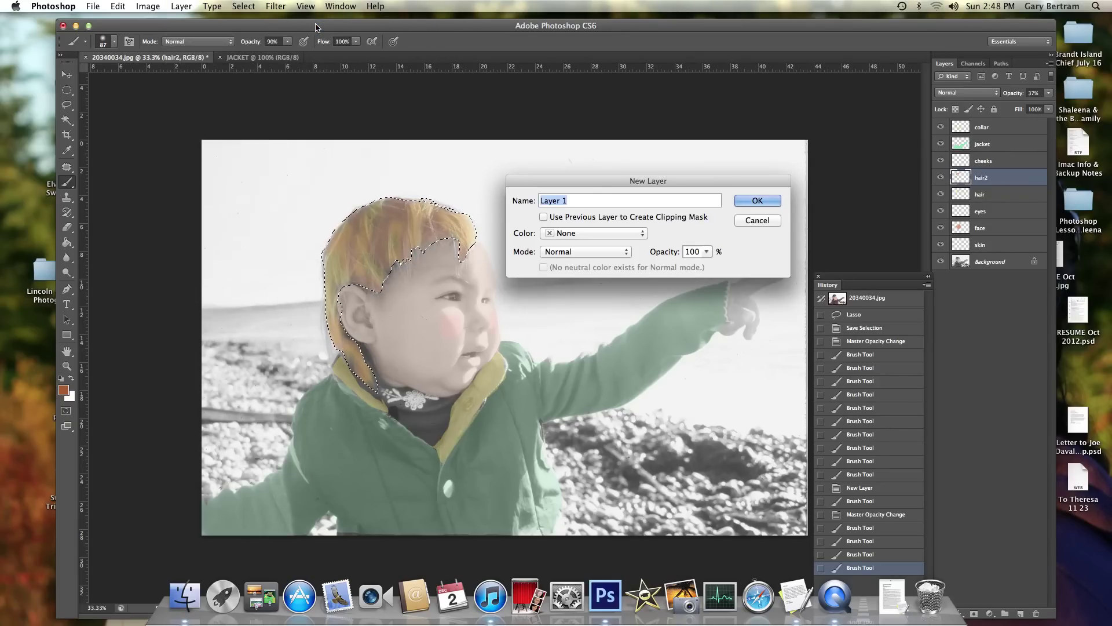
type("hair3")
key("Return")
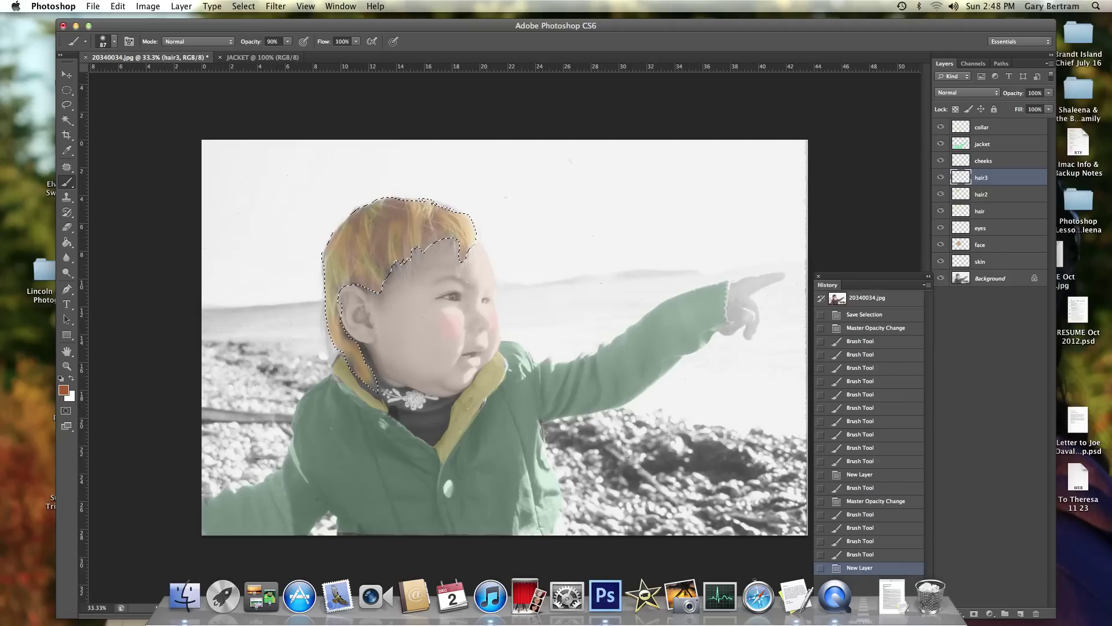
Step: Brush darker brown through the hair and set the hair3 layer opacity to 27%
left_click_drag(349, 275, 351, 253)
left_click_drag(1048, 93, 1004, 111)
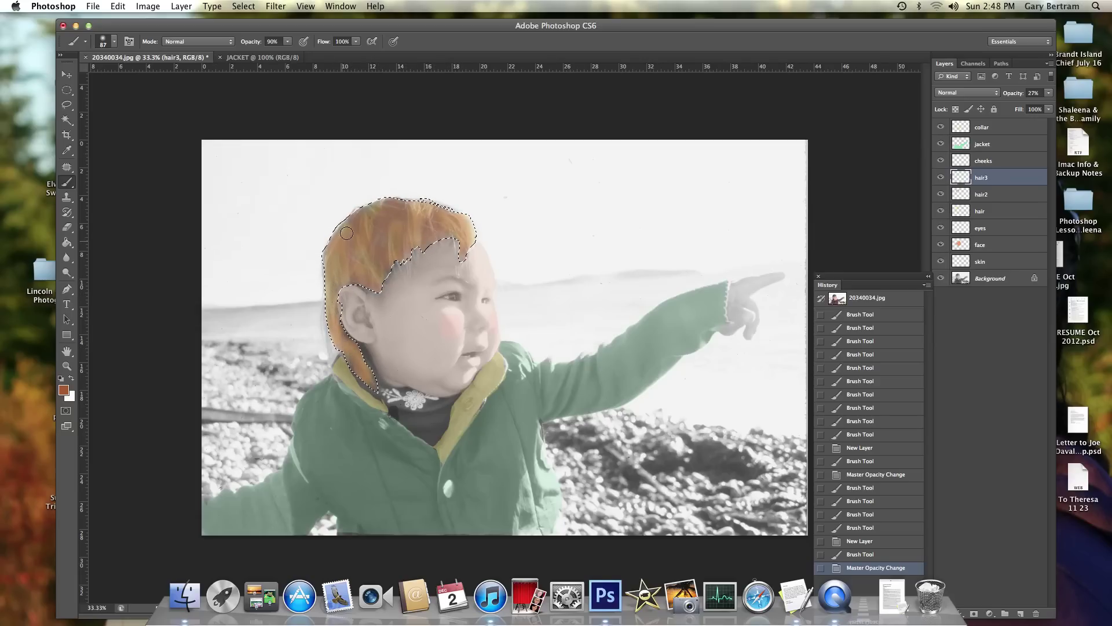
mouse_move(370, 248)
left_mouse_down()
mouse_move(436, 215)
mouse_move(441, 235)
left_mouse_up()
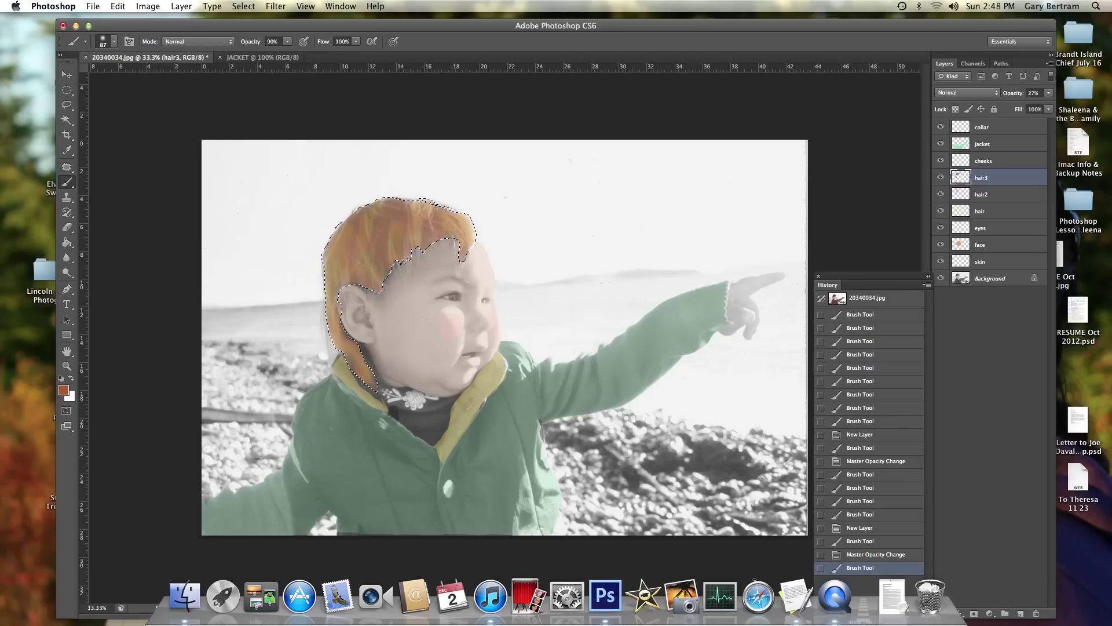
Step: Deselect and brush orange along the hair's left edge, top and remaining gaps
left_click(243, 6)
left_click(255, 31)
mouse_move(404, 249)
left_mouse_down()
mouse_move(356, 234)
mouse_move(378, 294)
mouse_move(398, 257)
mouse_move(424, 258)
mouse_move(397, 256)
mouse_move(365, 275)
left_mouse_up()
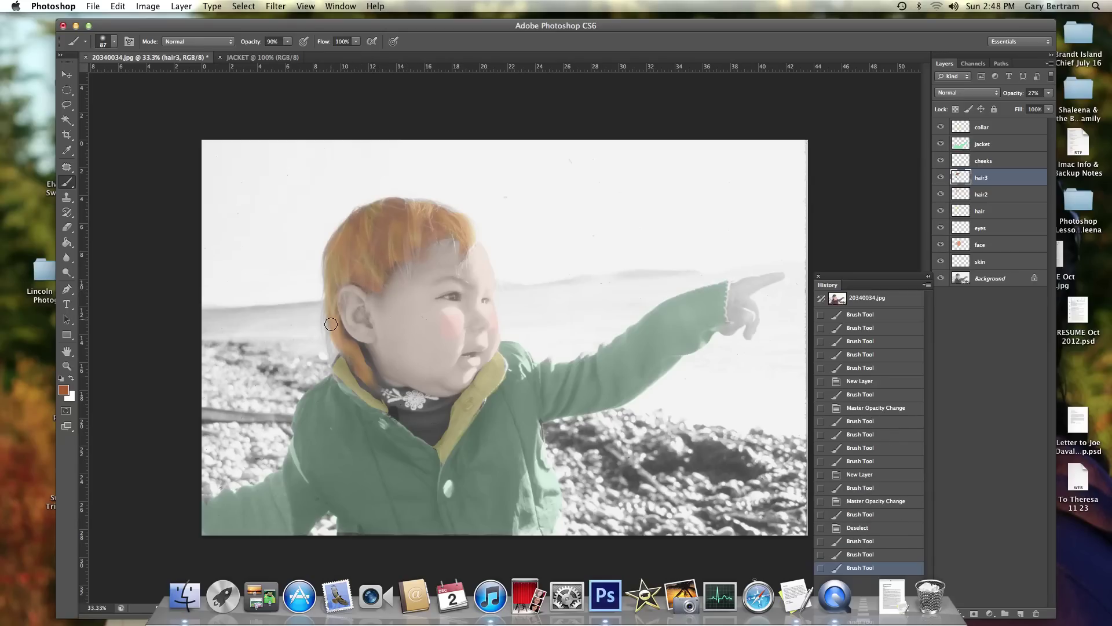
left_click_drag(332, 346, 330, 258)
left_click_drag(449, 239, 447, 229)
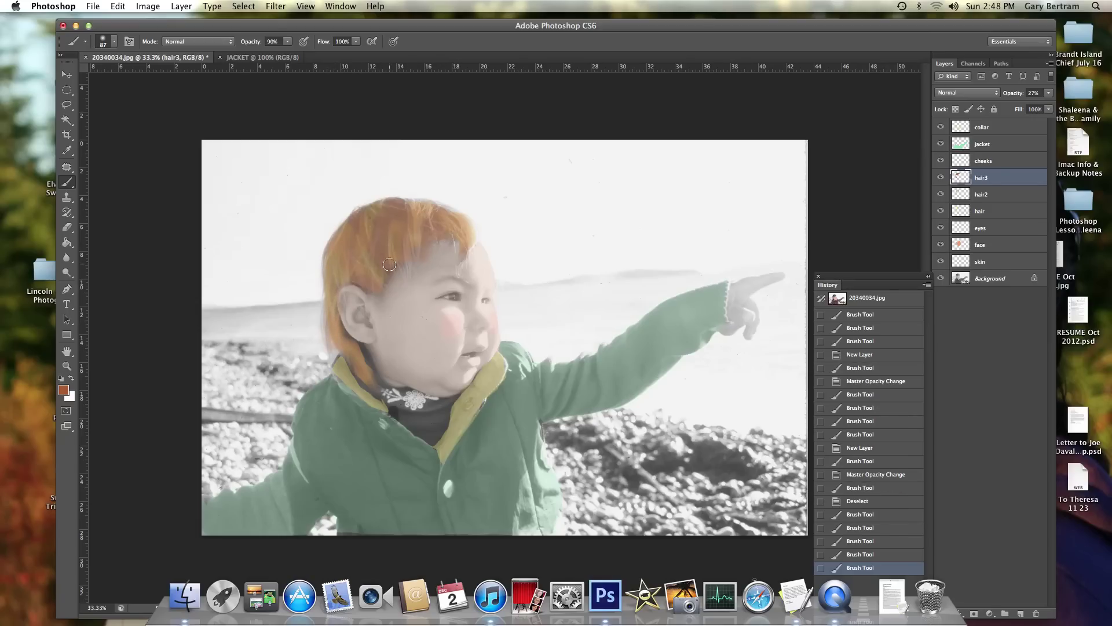
left_click_drag(396, 265, 366, 215)
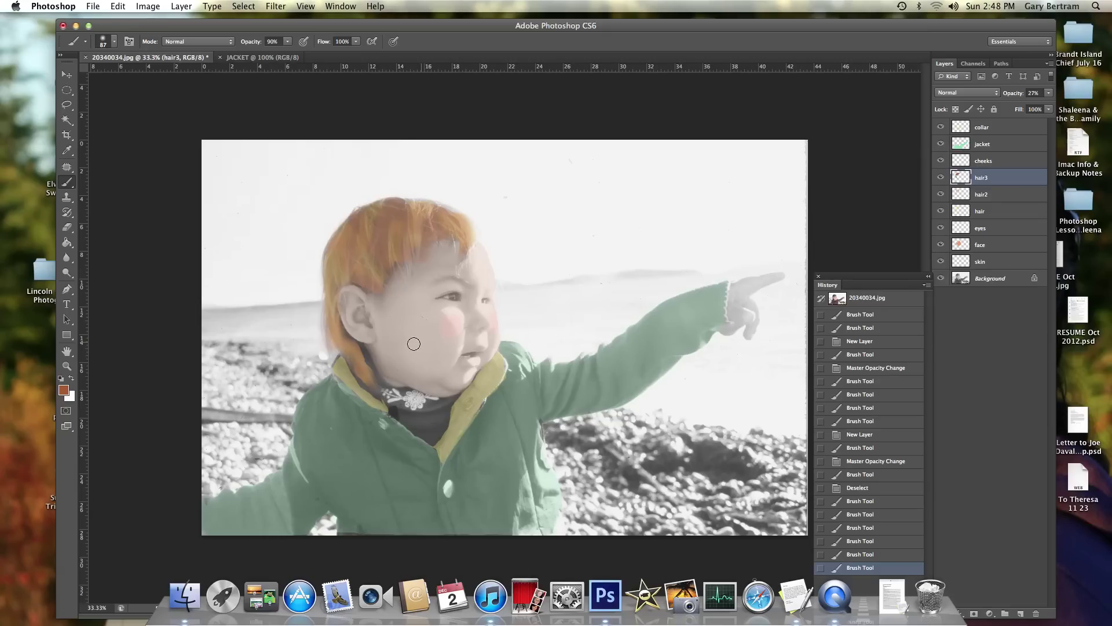
Step: Zoom in on the collar to 100% and switch to the Magic Wand tool
left_click(67, 366)
left_click_drag(419, 408, 436, 406)
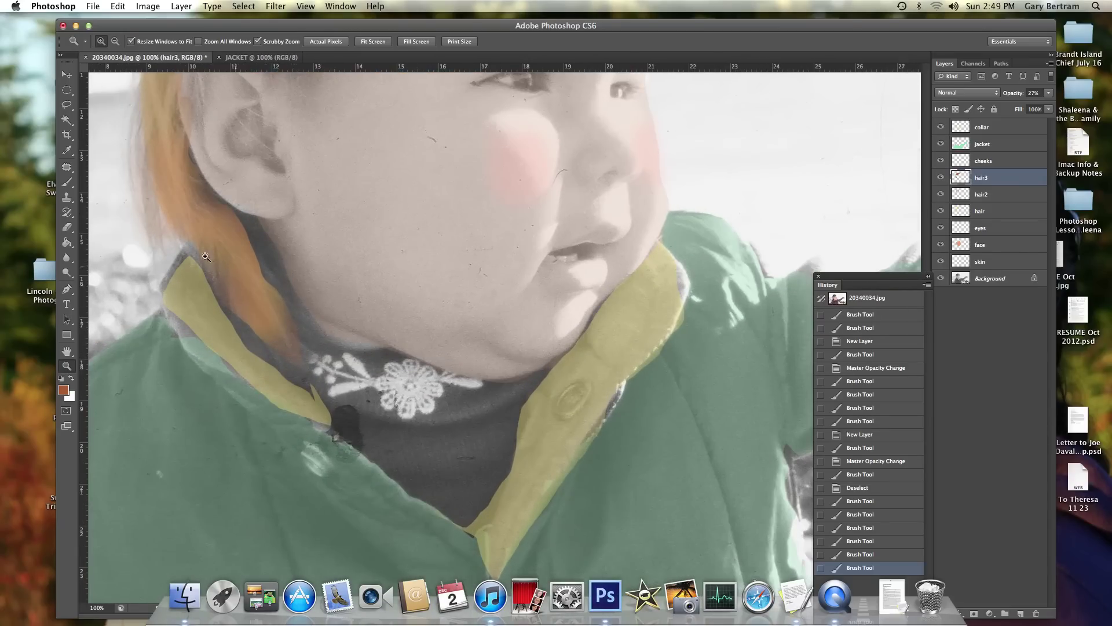
left_click(68, 120)
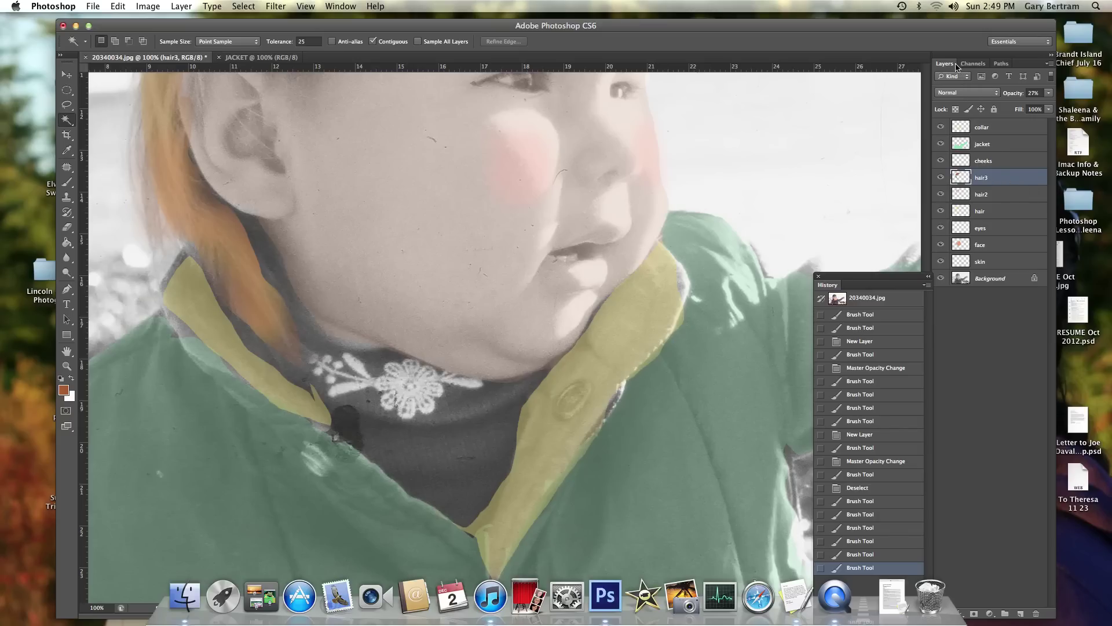
key("super+Tab")
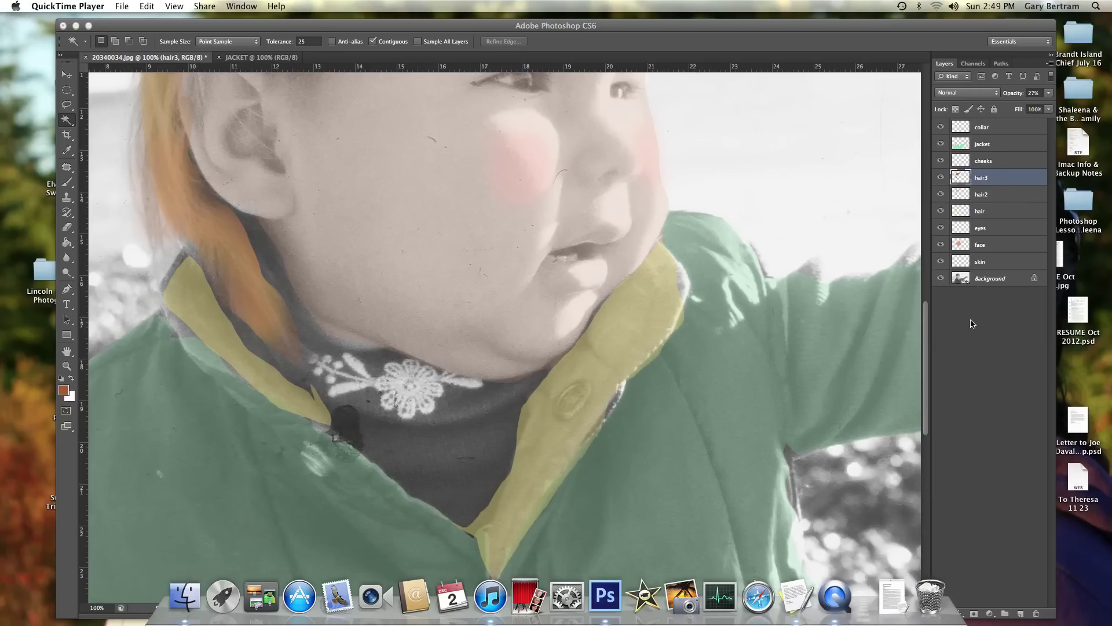
Step: Convert the Background layer into a regular Layer 0
left_click(993, 285)
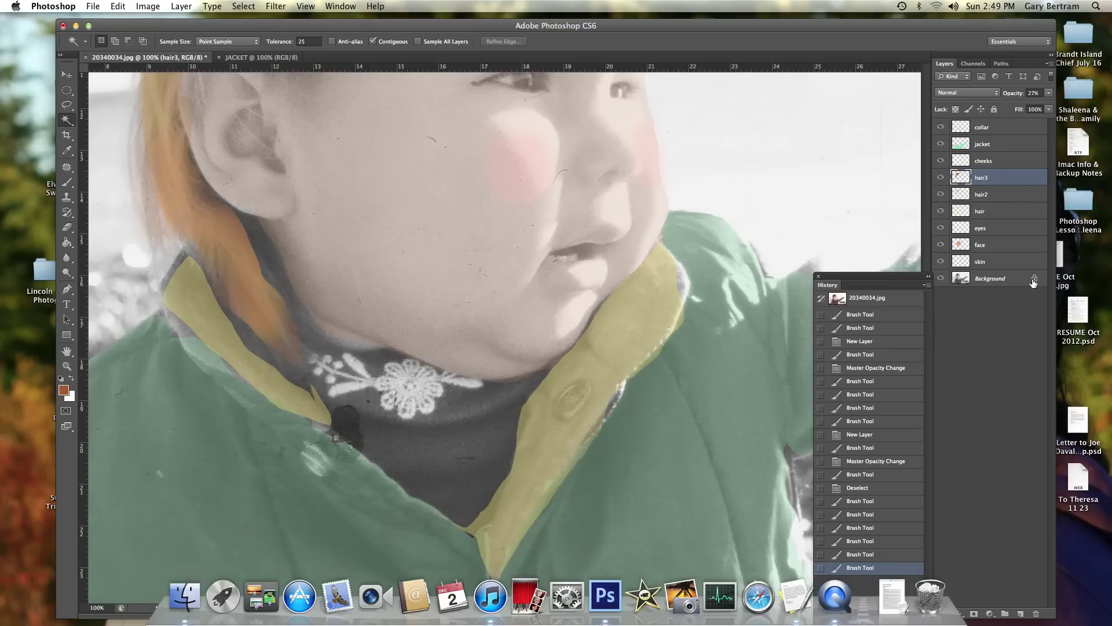
double_click(993, 286)
left_click(747, 201)
Step: Magic-wand select the white collar flower and its petals, undoing the chin and jacket over-selection
left_click(399, 388)
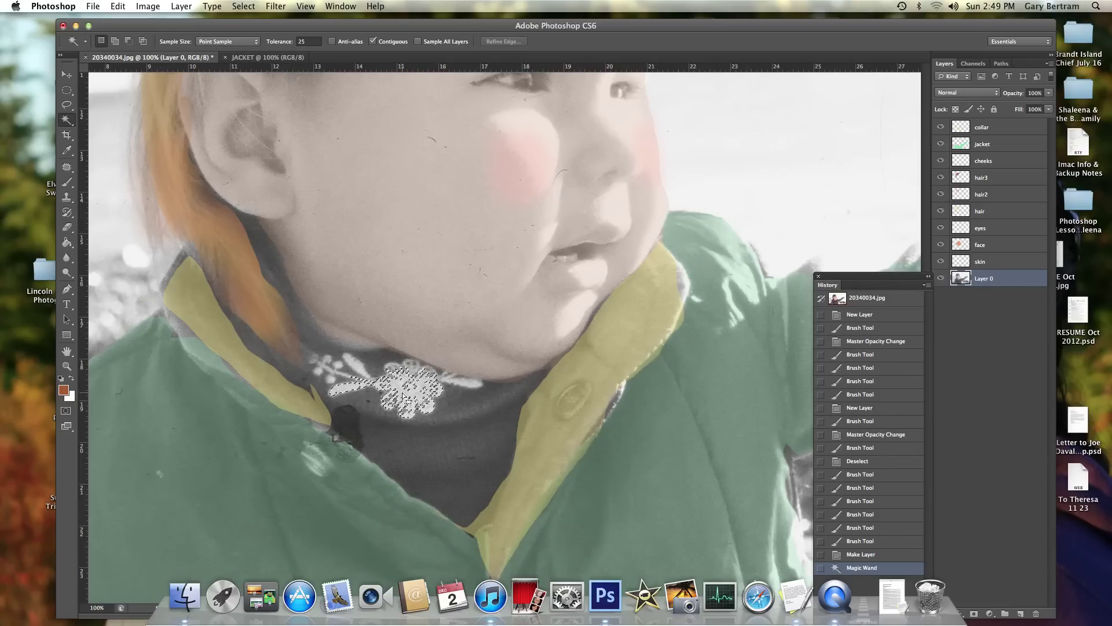
left_click(355, 364, "shift")
left_click(339, 366, "shift")
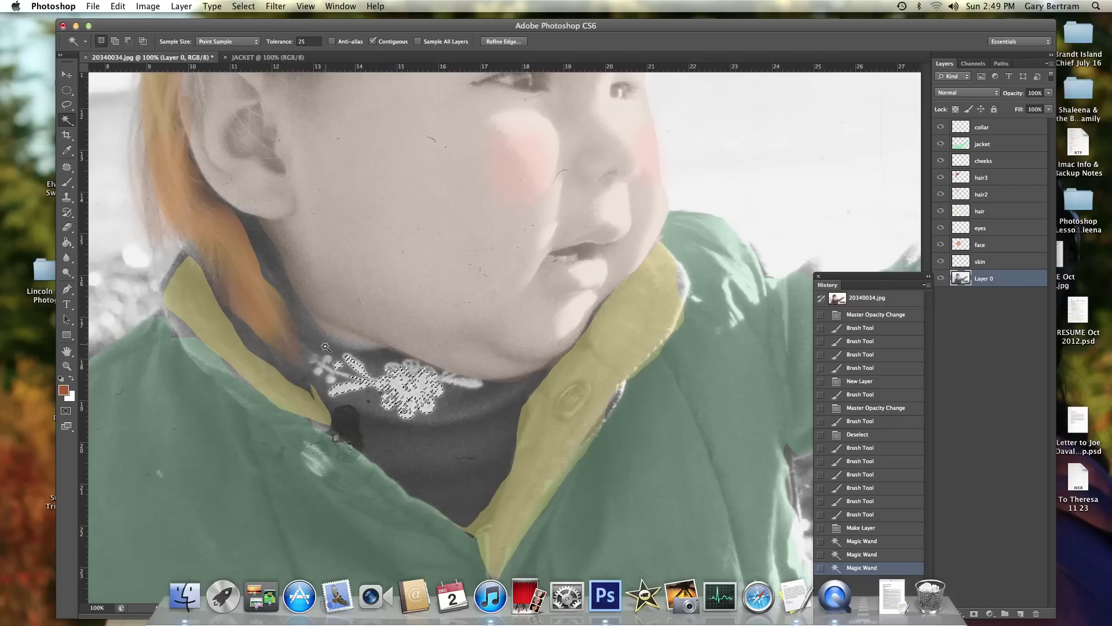
left_click(329, 363, "shift")
left_click(322, 360, "shift")
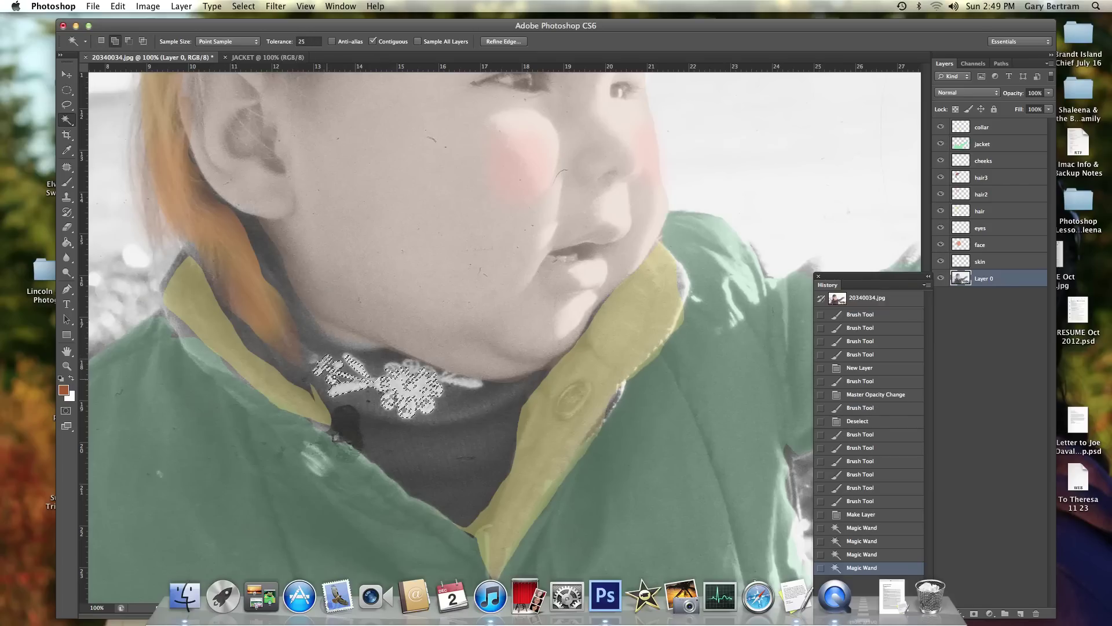
left_click(461, 385, "shift")
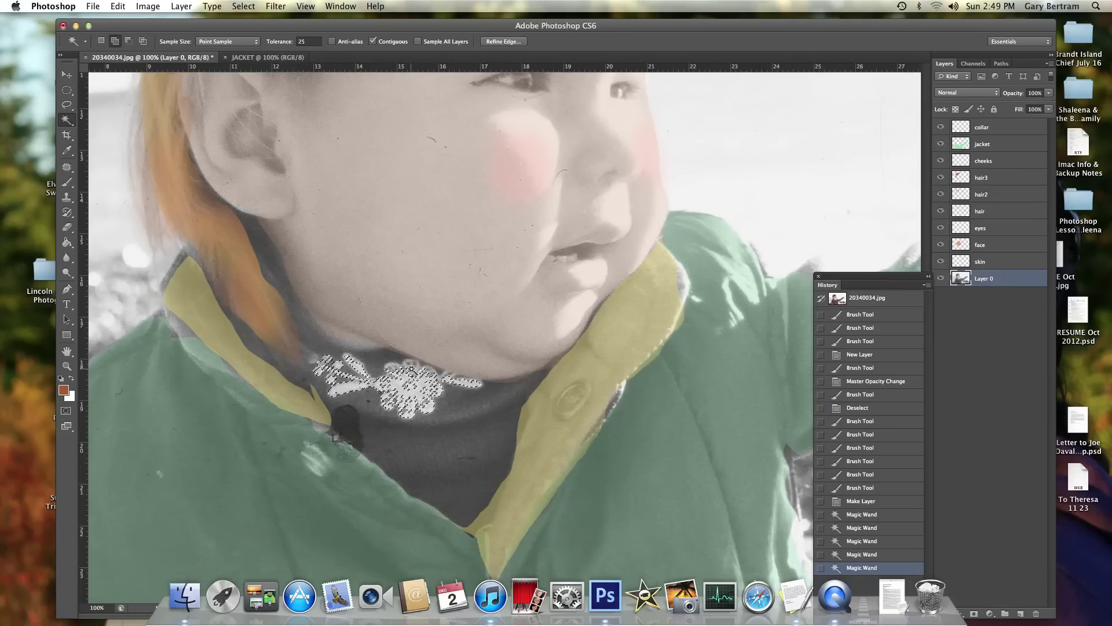
left_click(384, 396, "shift")
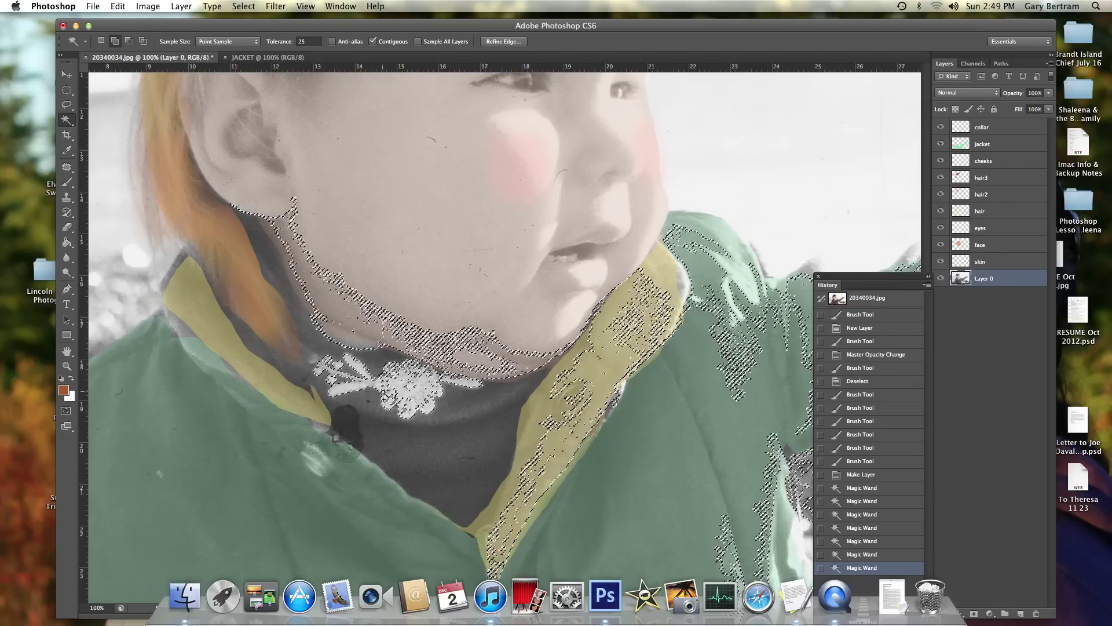
key("super+z")
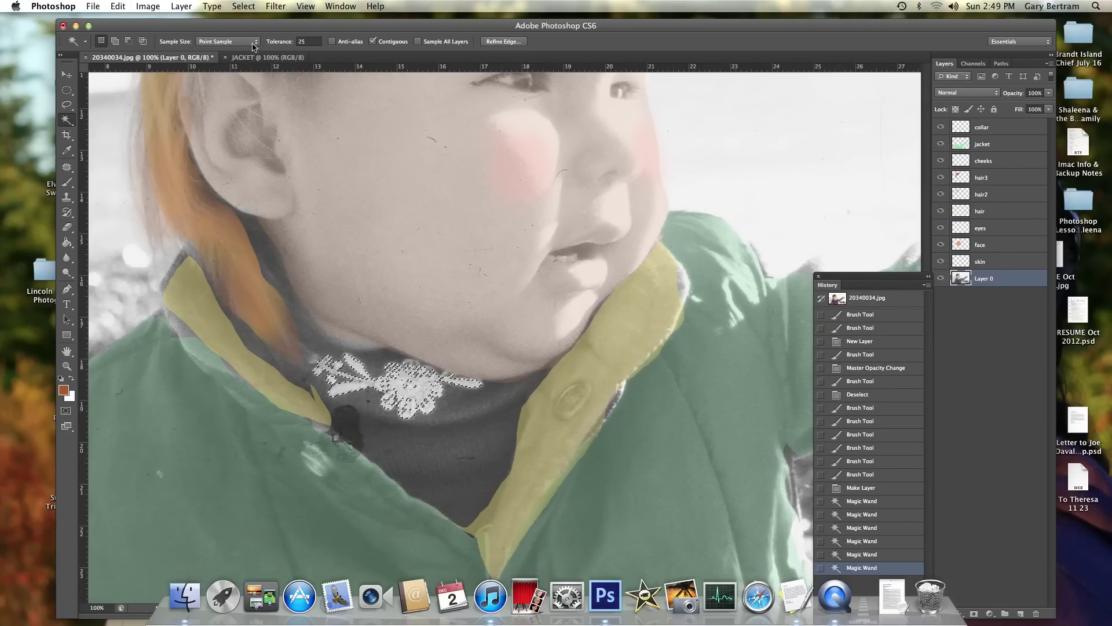
Step: Save the flower selection under the name 'collar design'
left_click(243, 6)
left_click(287, 264)
left_click(244, 6)
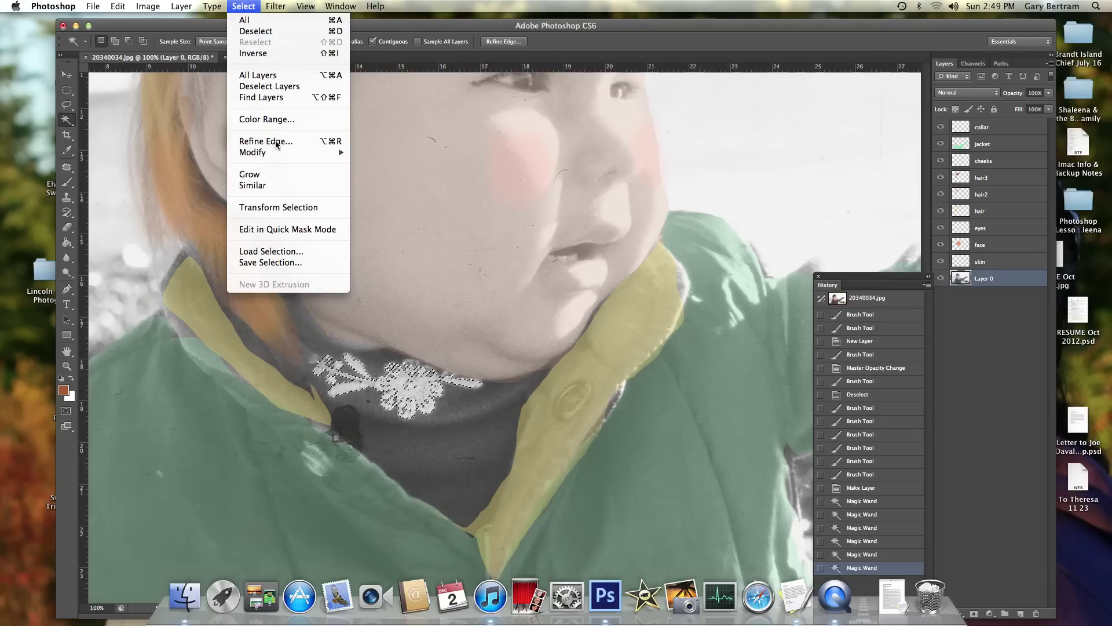
left_click(304, 263)
type("collar")
type(" design")
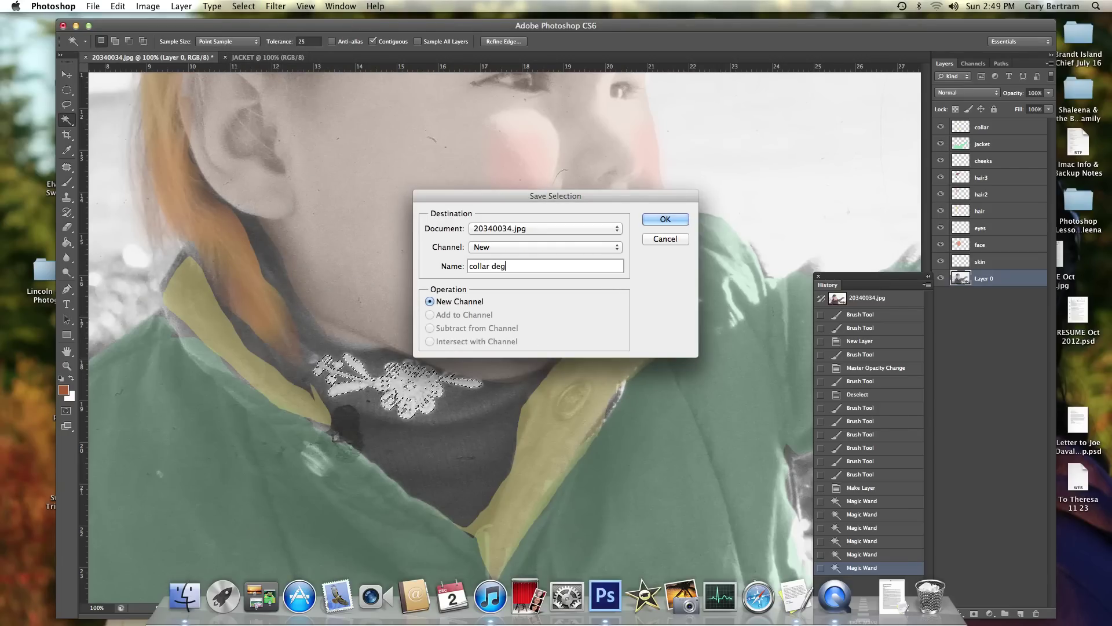
Step: Save the collar selection as a channel and choose a red Pantone foreground colour
key("Return")
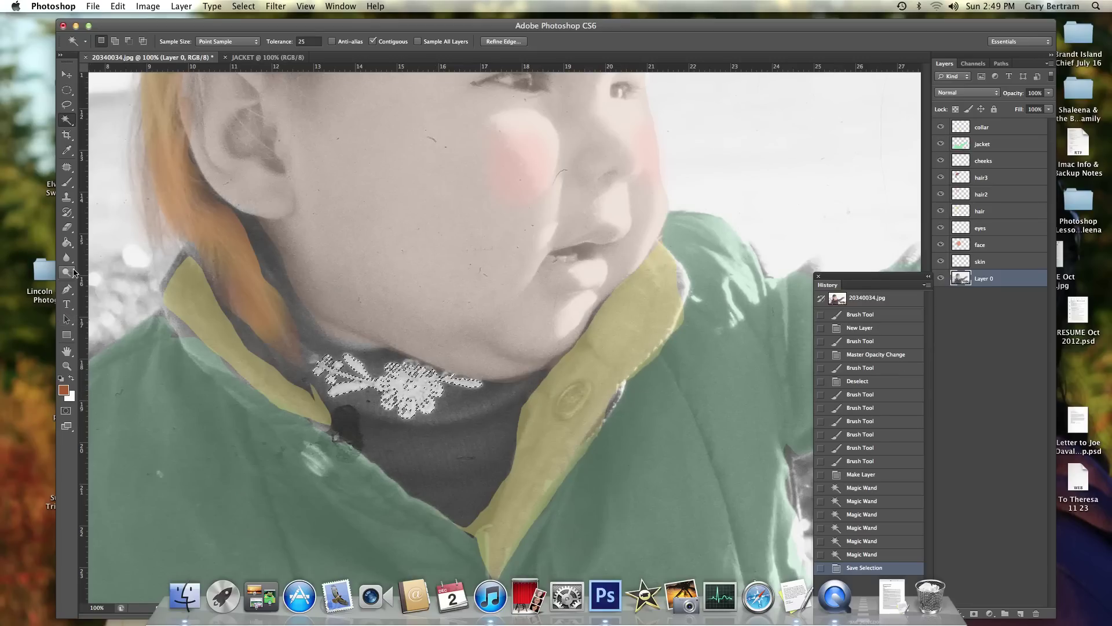
left_click(67, 391)
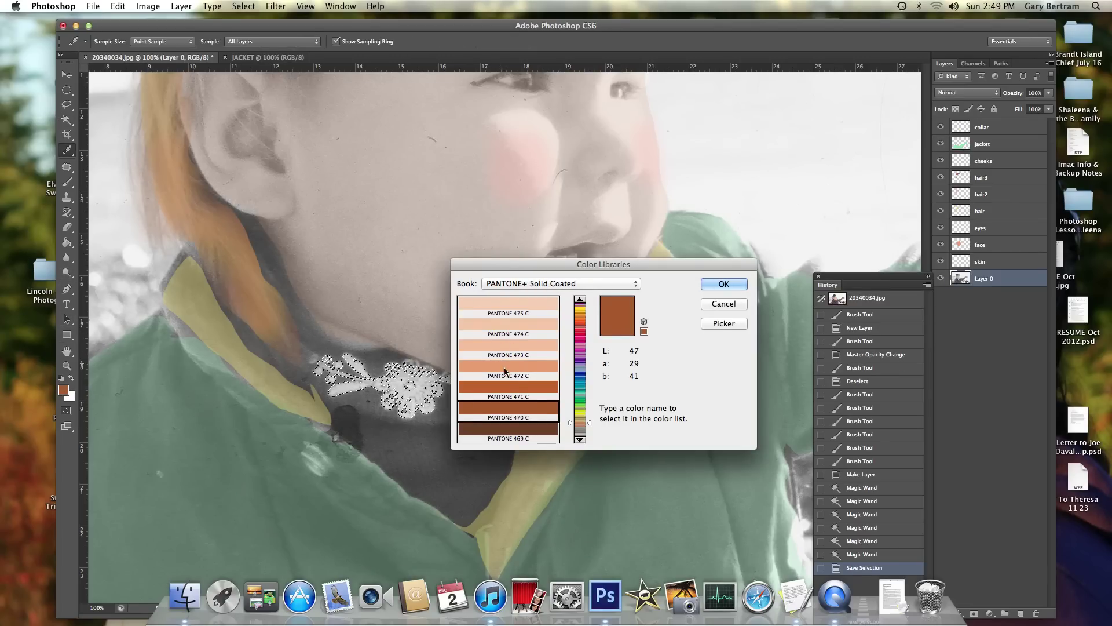
left_click(580, 329)
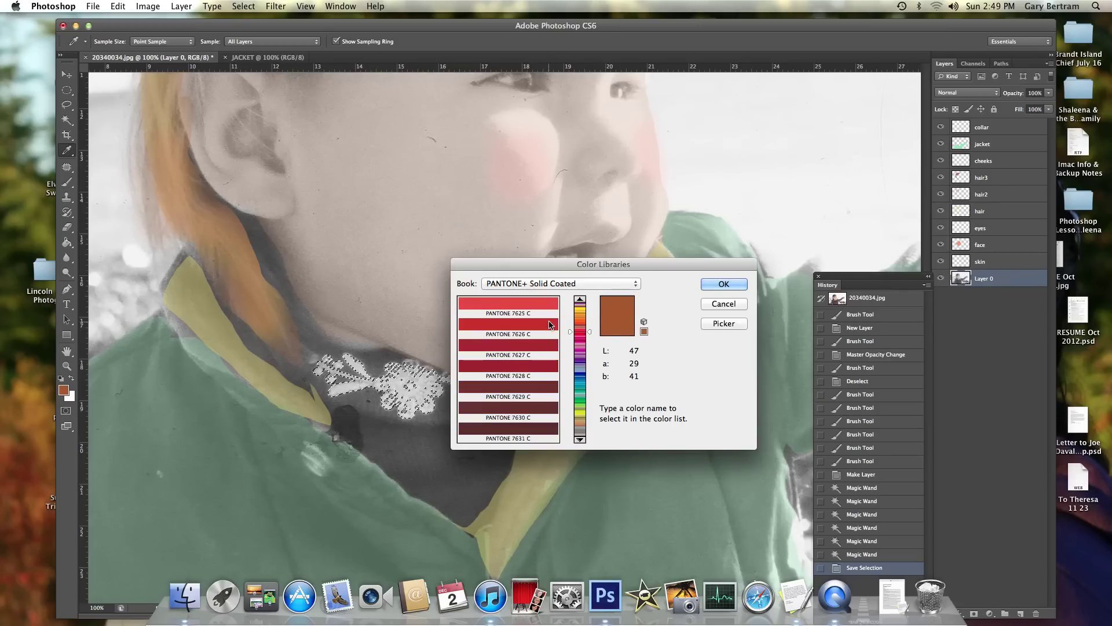
left_click(509, 408)
left_click(725, 284)
key("w")
key("b")
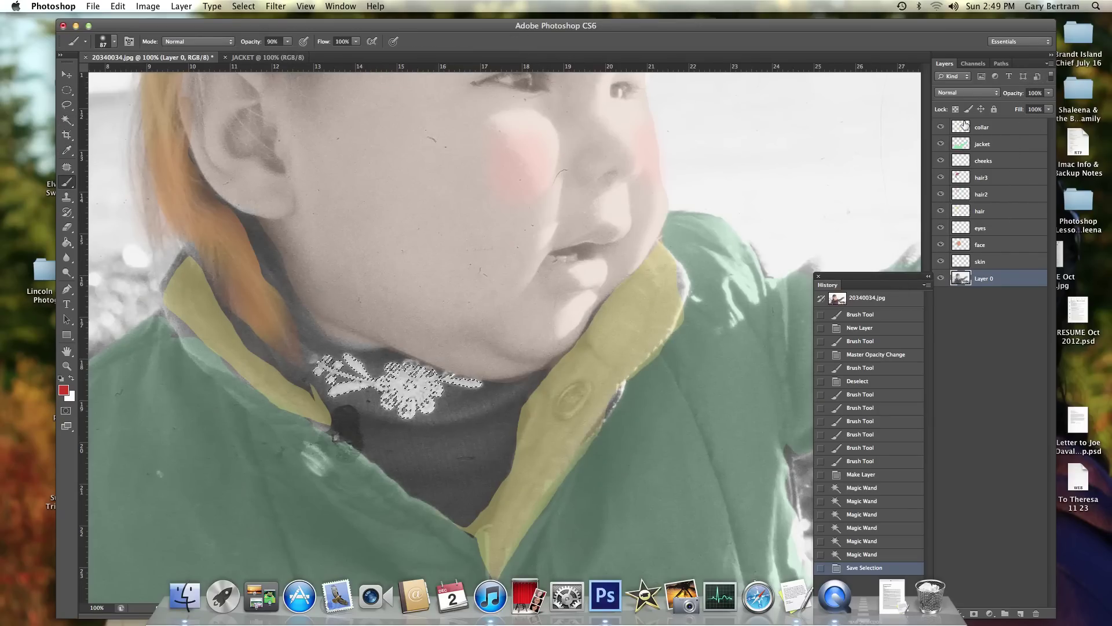
Step: Create a new layer named 'collar deigin'
left_click(182, 5)
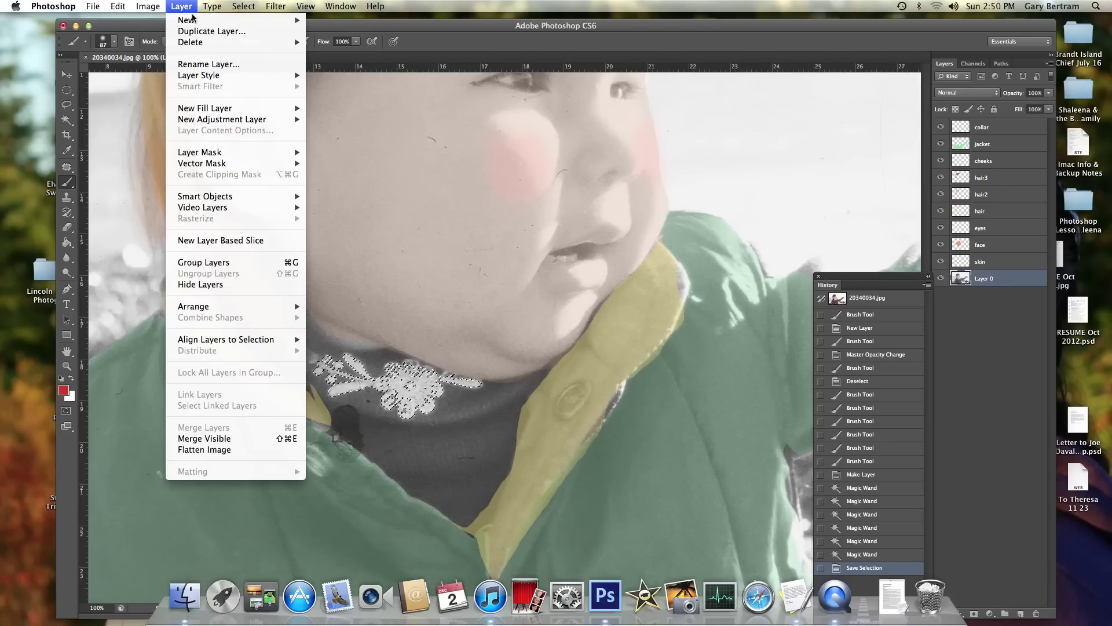
mouse_move(191, 19)
left_click(329, 27)
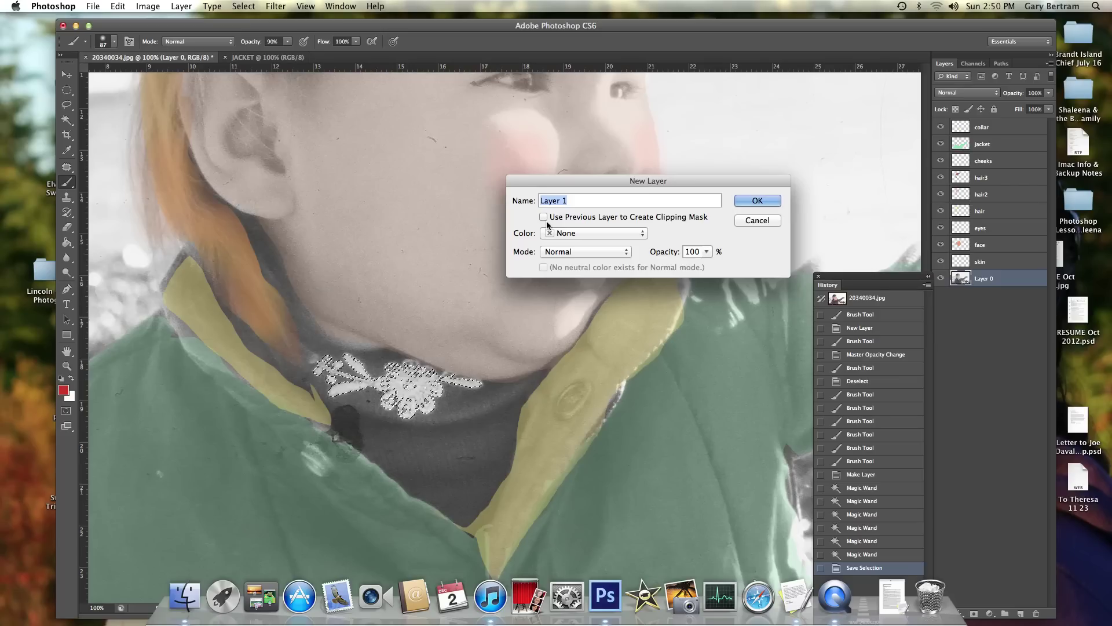
type("collar deigin")
left_click(758, 200)
Step: Paint the selected collar flower red, set the layer to 31% opacity, and deselect
mouse_move(421, 411)
left_mouse_down()
mouse_move(424, 389)
mouse_move(388, 367)
mouse_move(414, 409)
mouse_move(349, 397)
left_mouse_up()
mouse_move(325, 357)
left_mouse_down()
mouse_move(449, 385)
mouse_move(478, 382)
left_mouse_up()
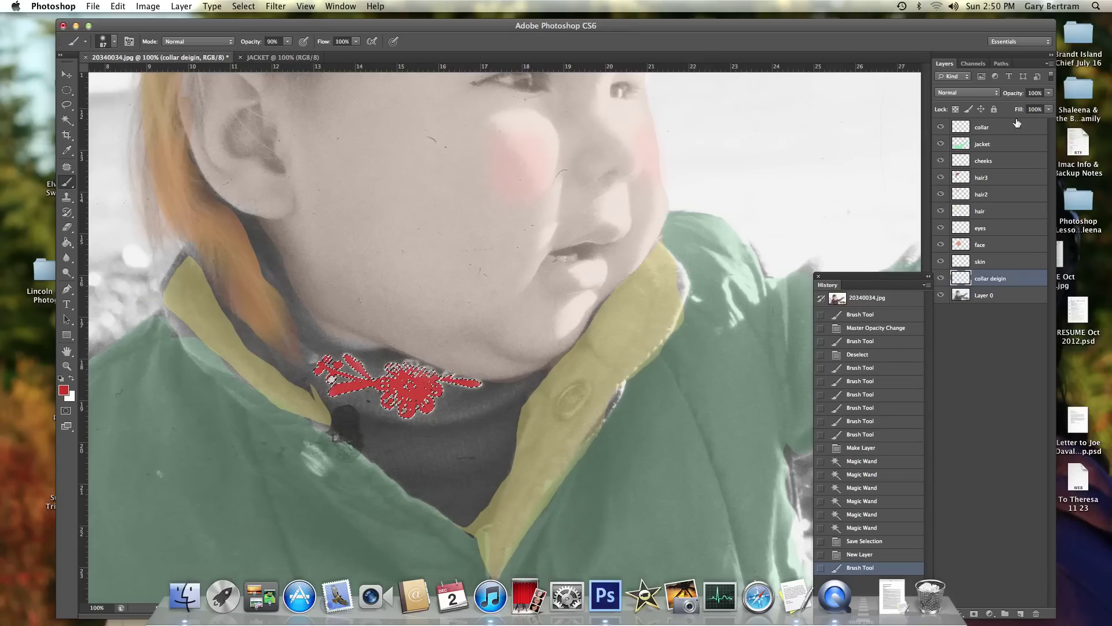
left_click(1049, 92)
left_click_drag(1050, 103, 1011, 107)
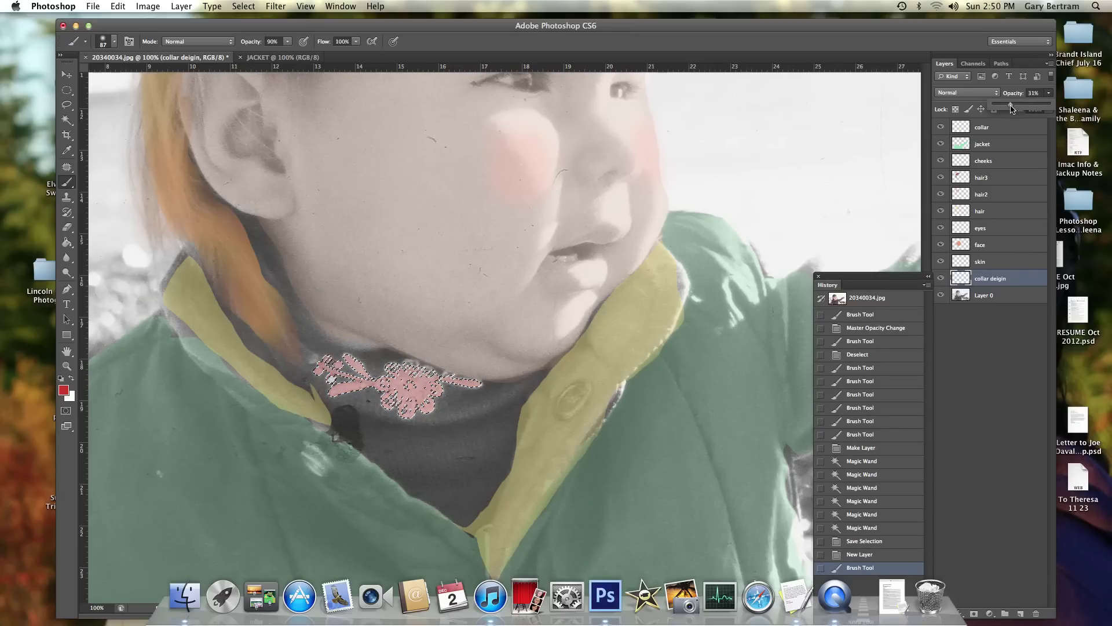
left_click(243, 5)
left_click(251, 31)
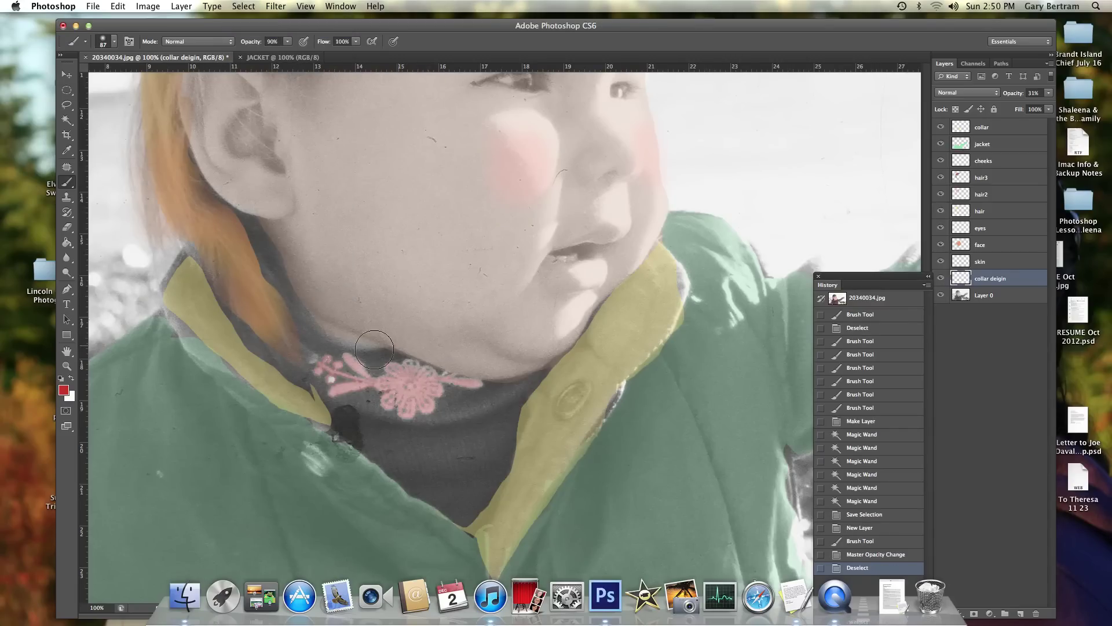
Step: Fit the whole photo on screen with the Zoom tool
left_click(66, 365)
right_click(324, 300)
left_click(346, 313)
left_click_drag(346, 313, 356, 313)
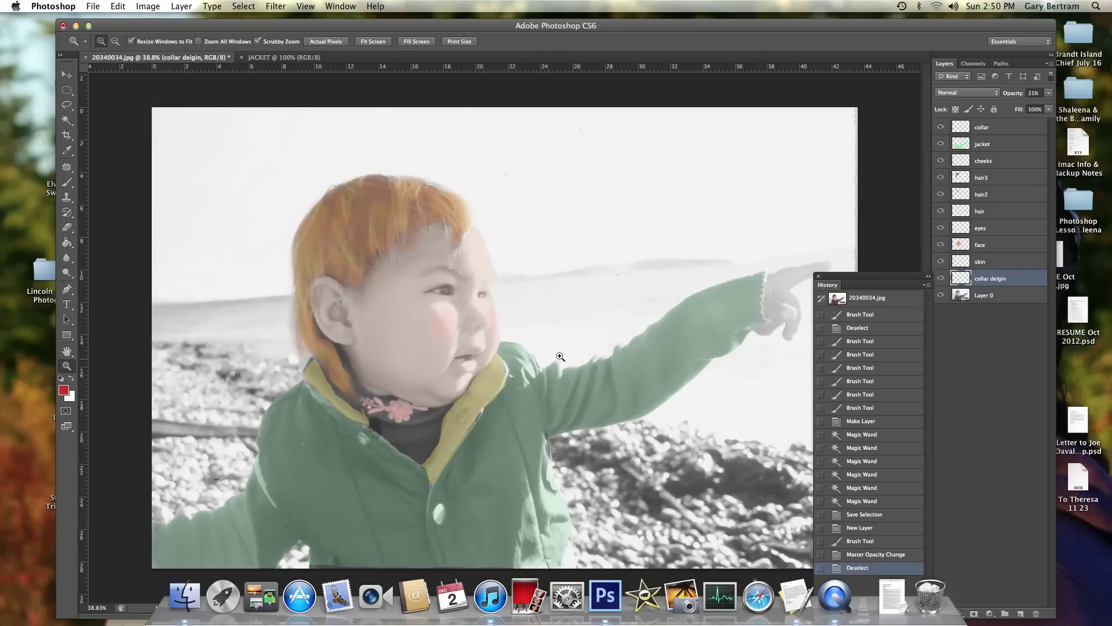
Step: Lasso the sea along the horizon, around the pointing arm and hand, and up the right edge
left_click(67, 105)
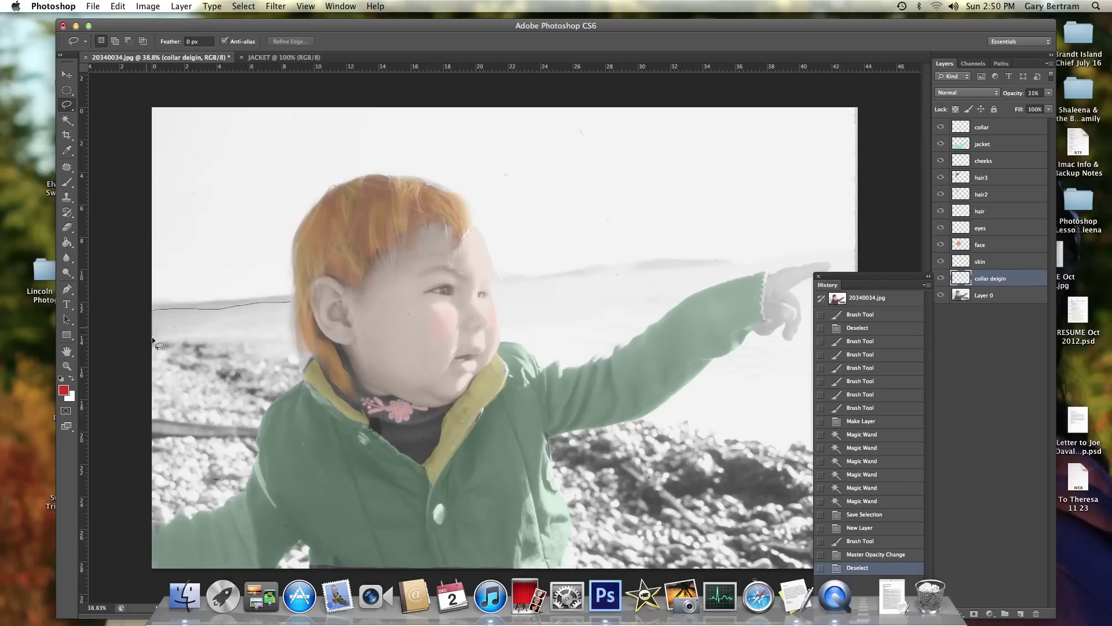
left_click_drag(195, 341, 286, 348)
left_click_drag(293, 299, 294, 301)
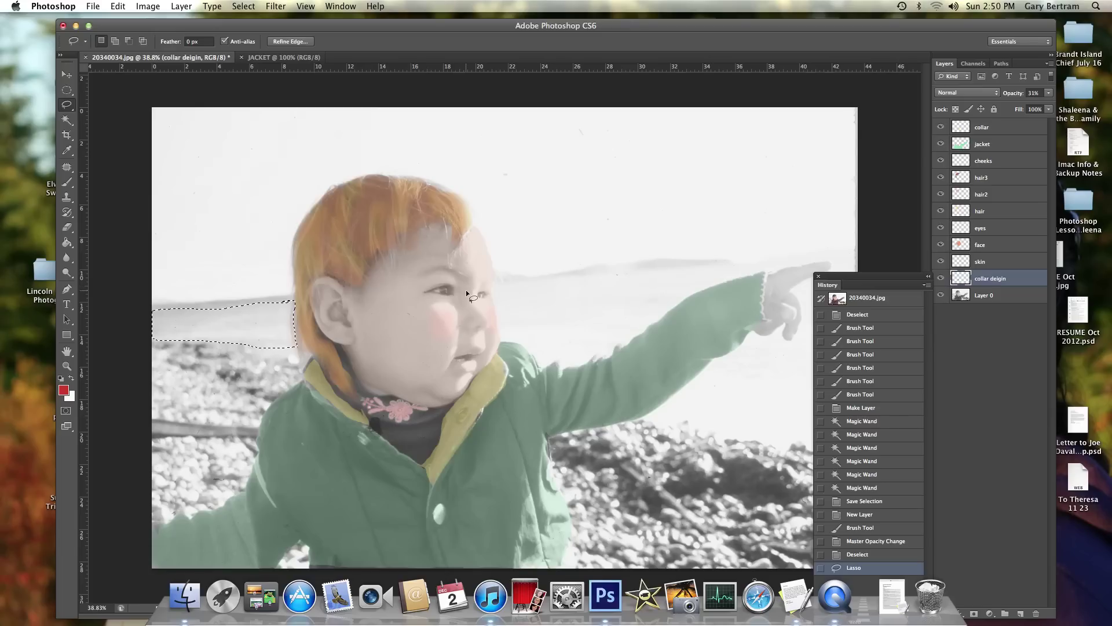
left_click_drag(492, 284, 491, 293)
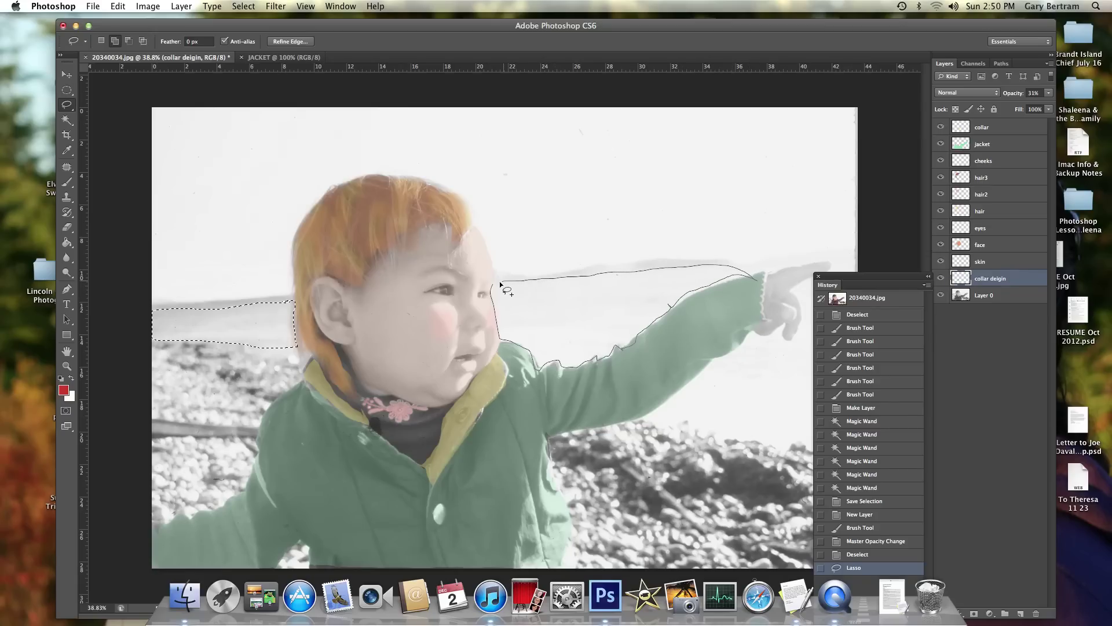
left_click_drag(500, 284, 490, 284)
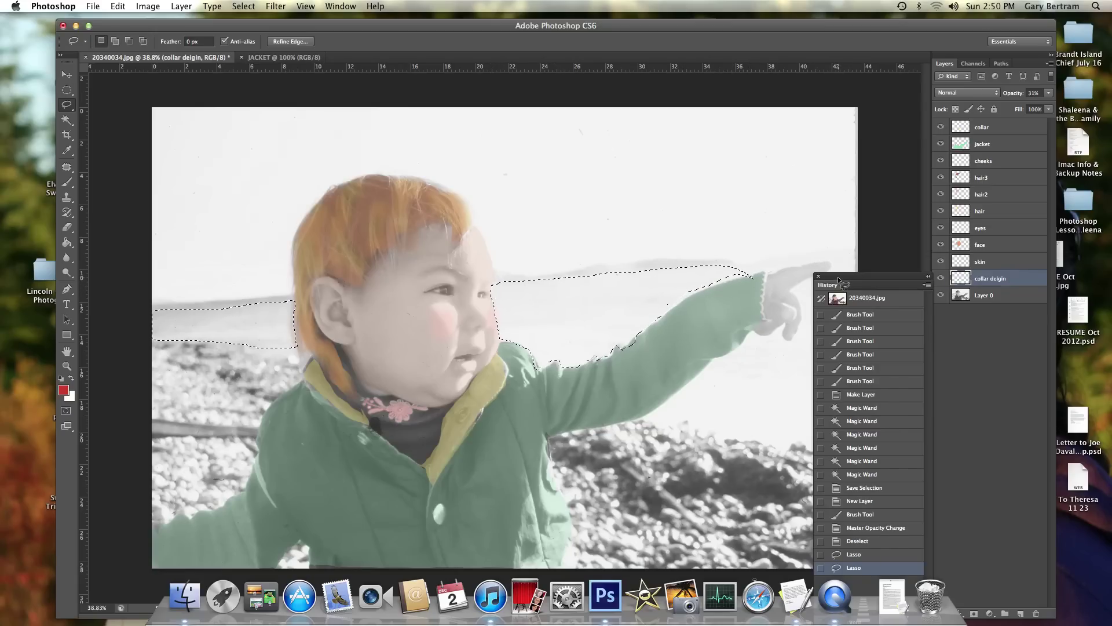
left_click_drag(838, 279, 887, 283)
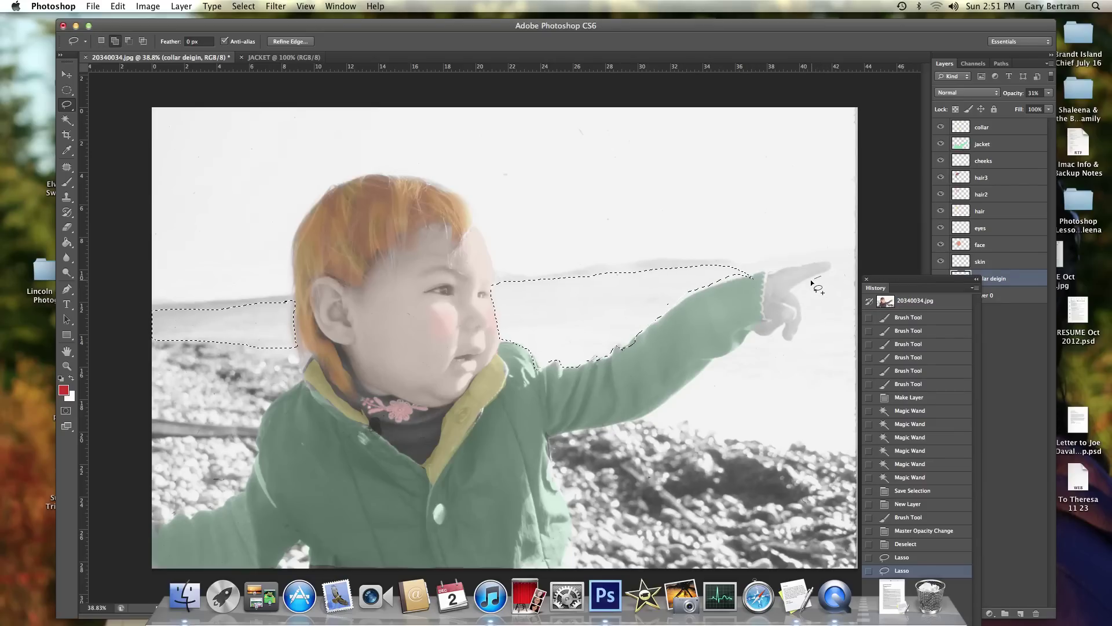
mouse_move(812, 283)
left_mouse_down()
mouse_move(795, 298)
mouse_move(807, 347)
mouse_move(806, 327)
mouse_move(792, 337)
left_mouse_up()
left_click_drag(733, 439, 757, 443)
mouse_move(847, 455)
left_mouse_down()
mouse_move(860, 295)
mouse_move(824, 275)
left_mouse_up()
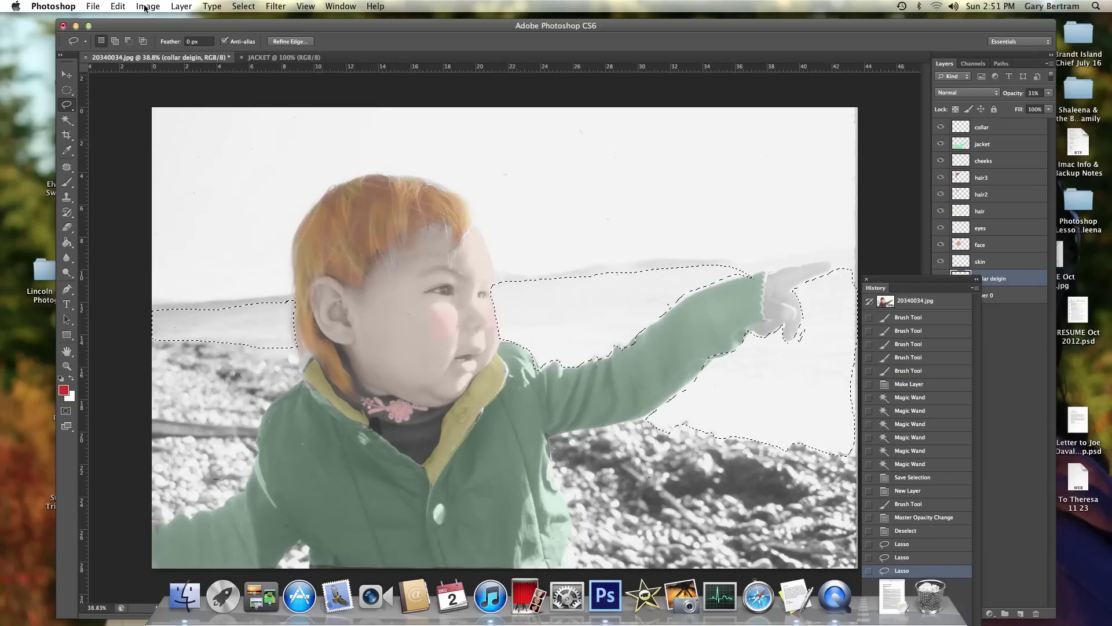
Step: Create a new layer named 'water'
left_click(182, 6)
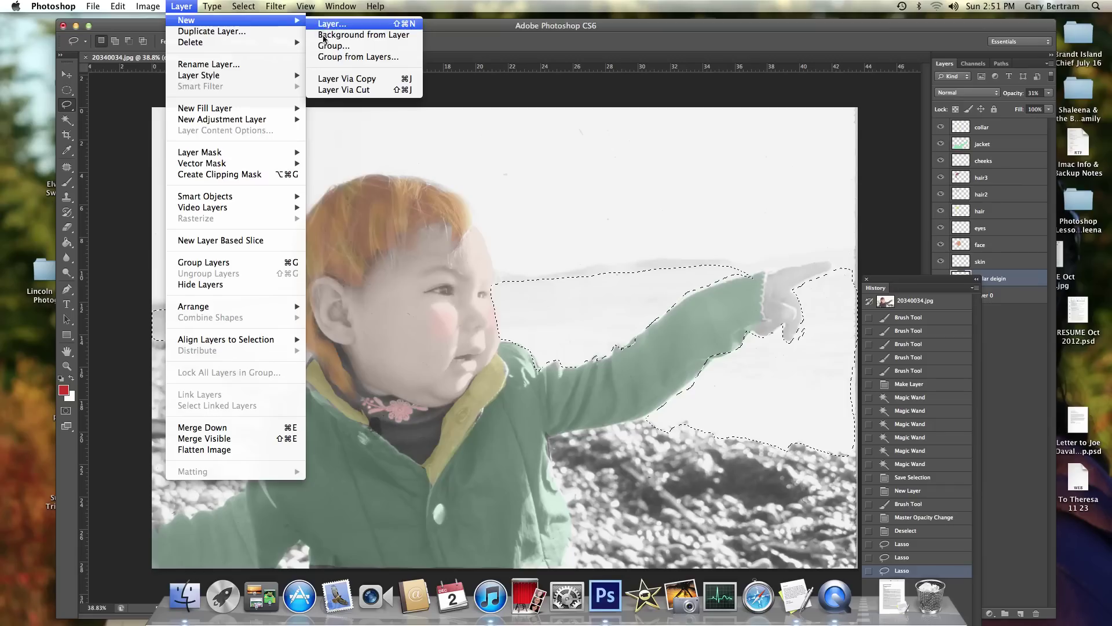
left_click(332, 24)
type("wt")
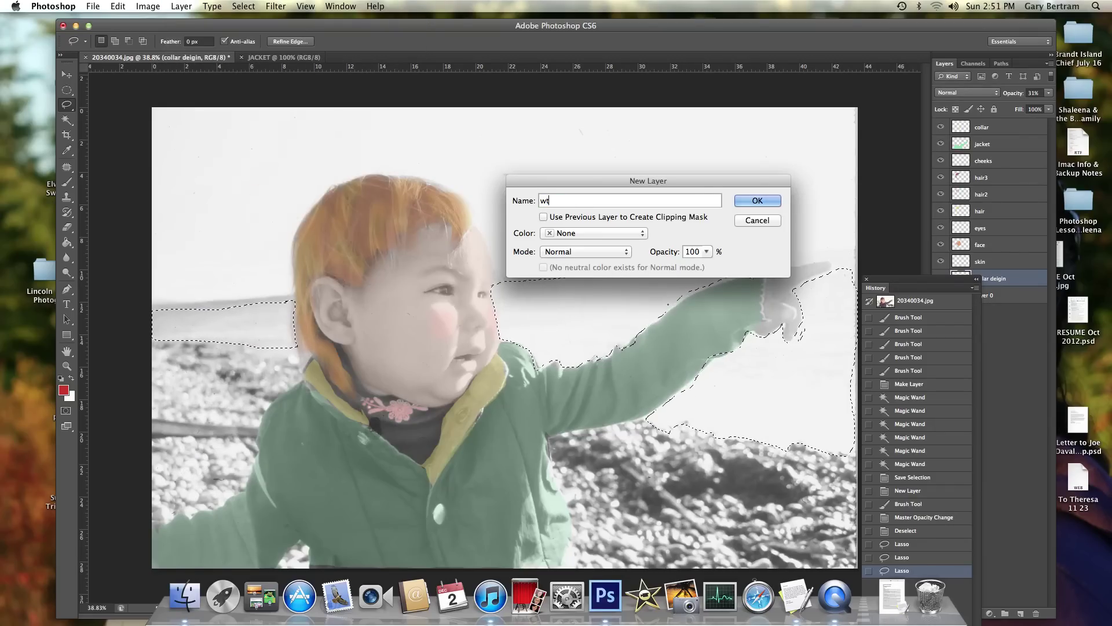
type("aeter")
key("BackSpace")
key("BackSpace")
key("BackSpace")
key("BackSpace")
type("ter")
key("Return")
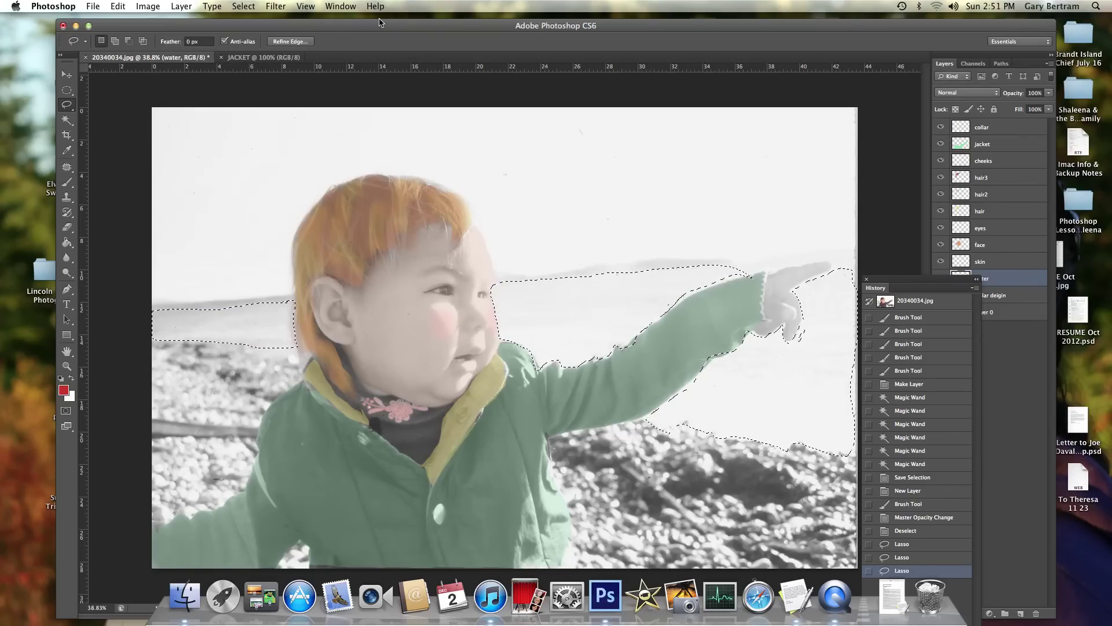
Step: Fill the selected water areas with a light blue Pantone colour using the Paint Bucket
left_click(64, 390)
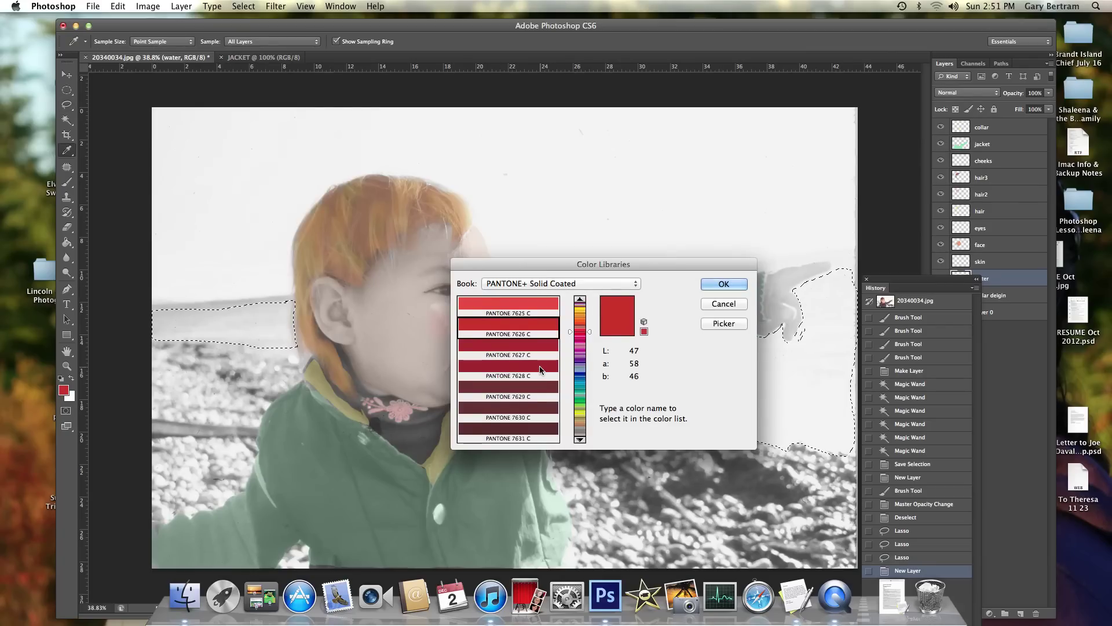
left_click(508, 327)
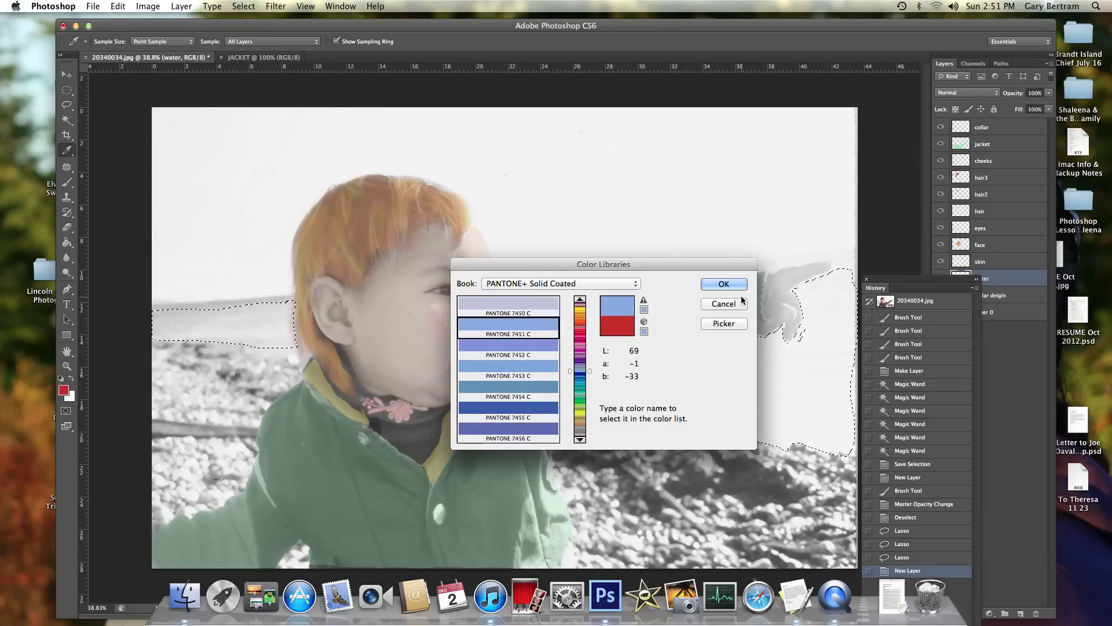
left_click(724, 284)
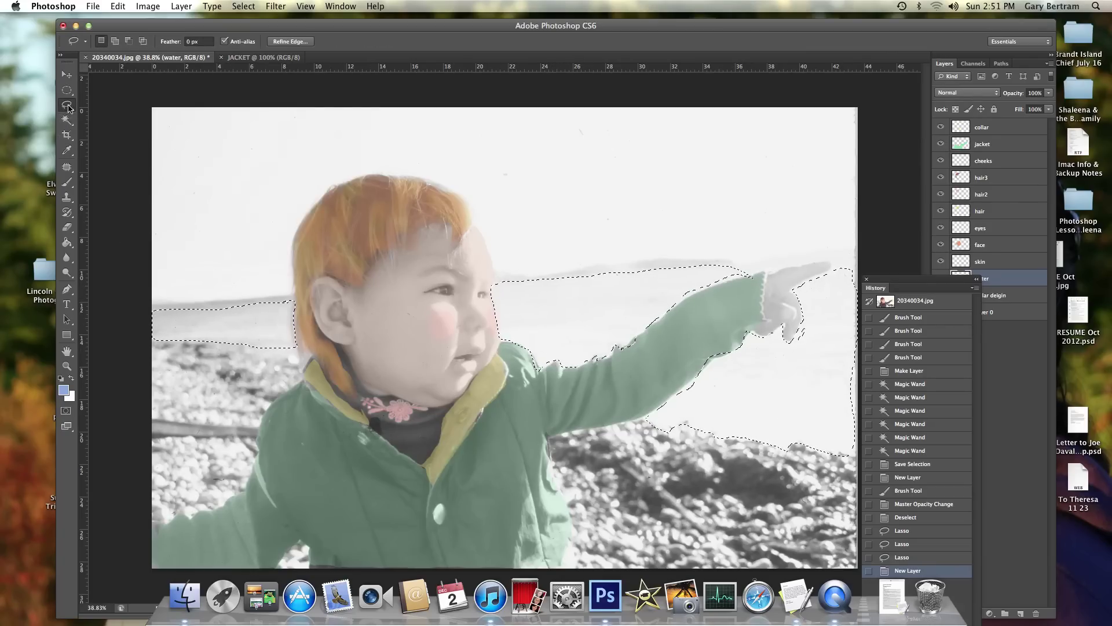
left_click(67, 248)
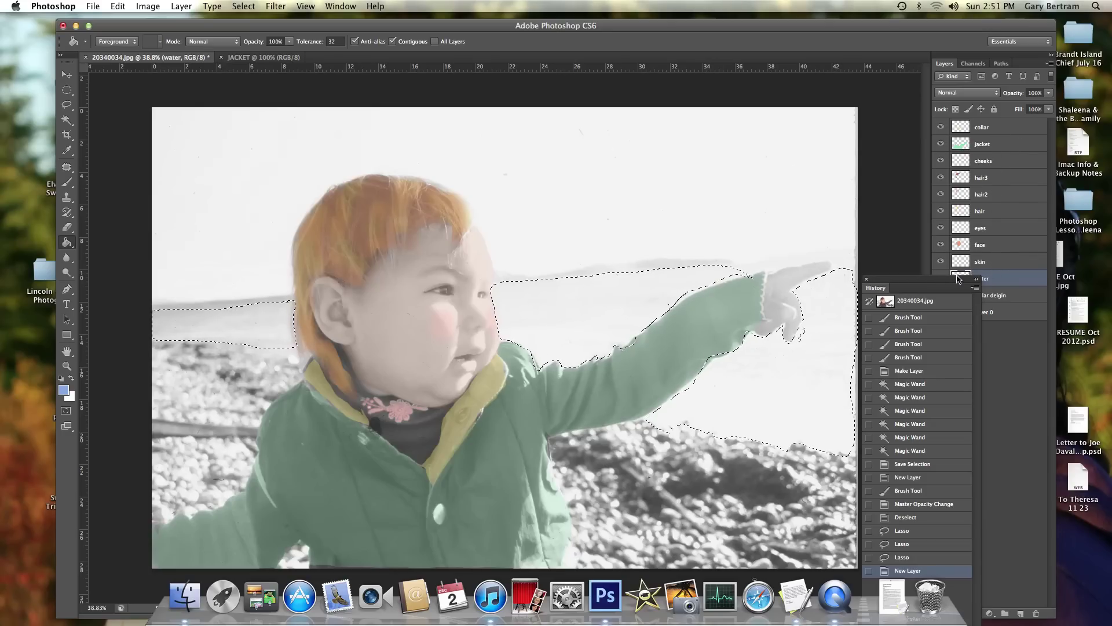
left_click_drag(929, 285, 939, 332)
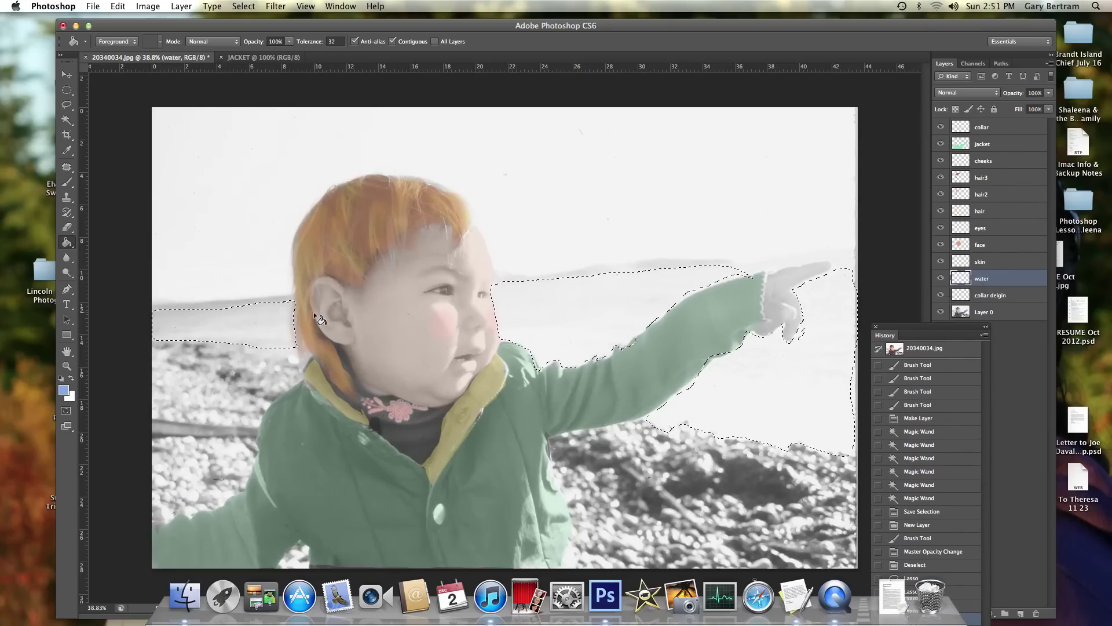
left_click(272, 318)
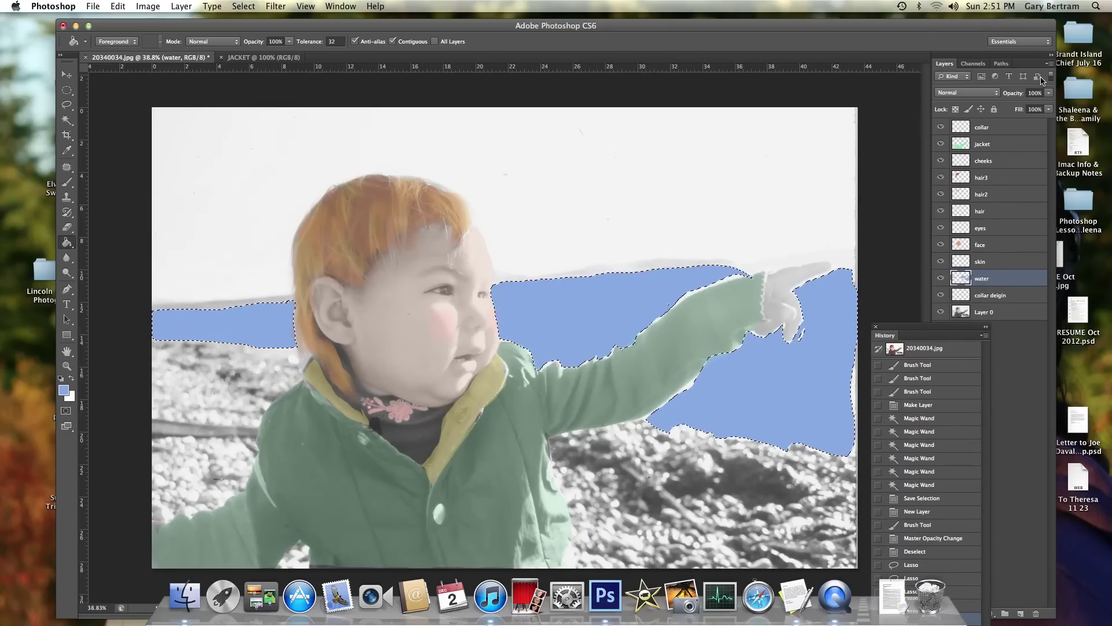
Step: Fade the water layer to 27% opacity and deselect
left_click(1049, 93)
left_click_drag(1049, 104, 1009, 110)
key("super+d")
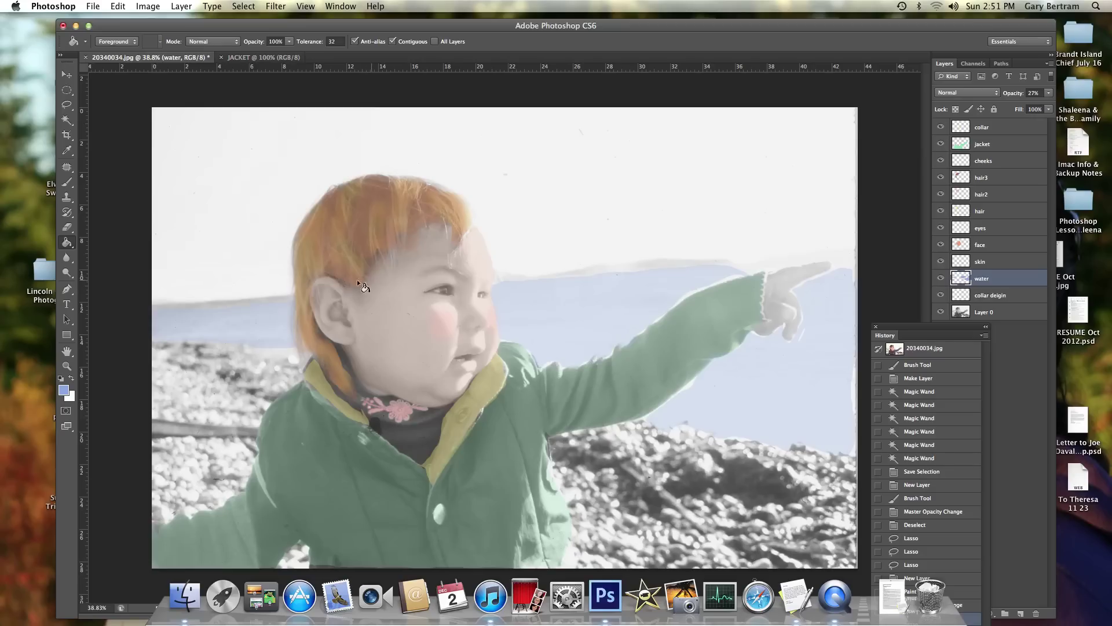
Step: Make the cheeks layer active and sample the cheek's pink with the Eyedropper
left_click(996, 160)
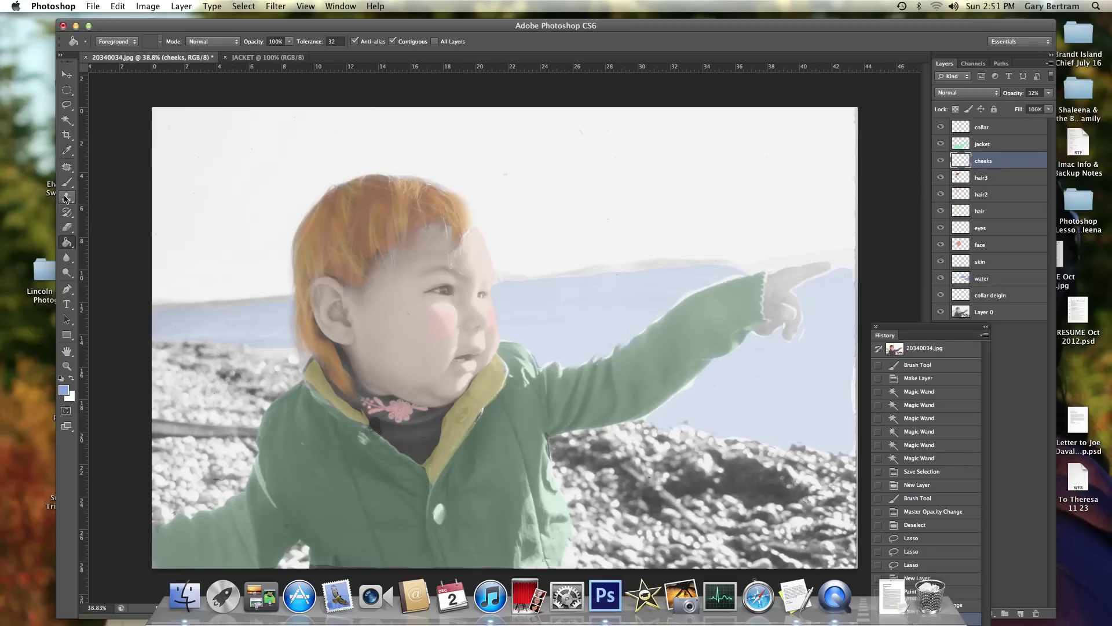
left_click(68, 152)
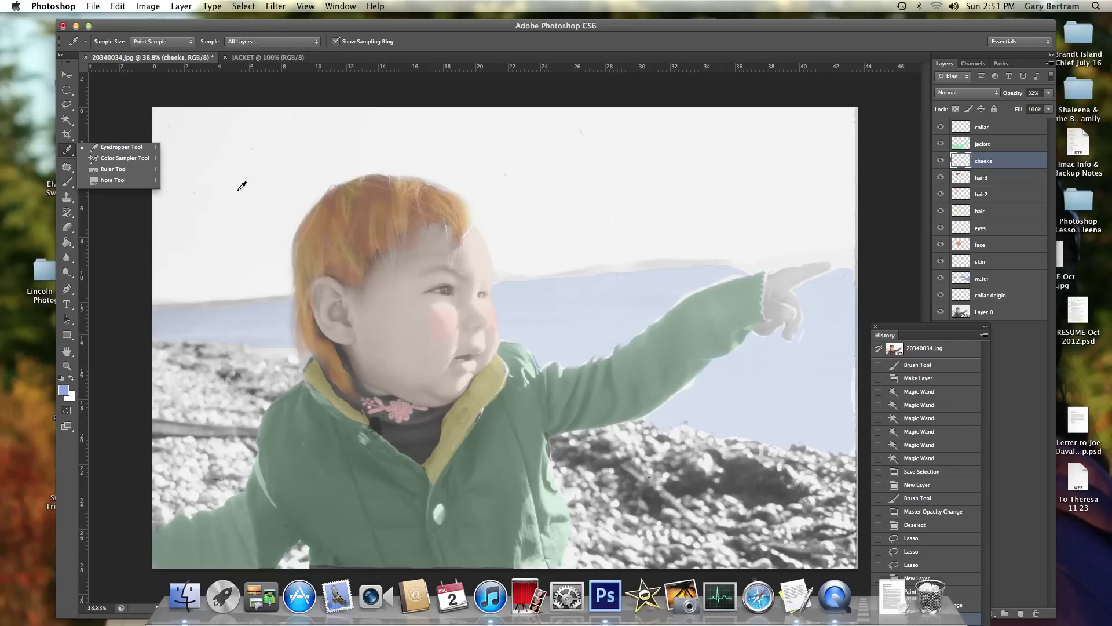
left_click(102, 147)
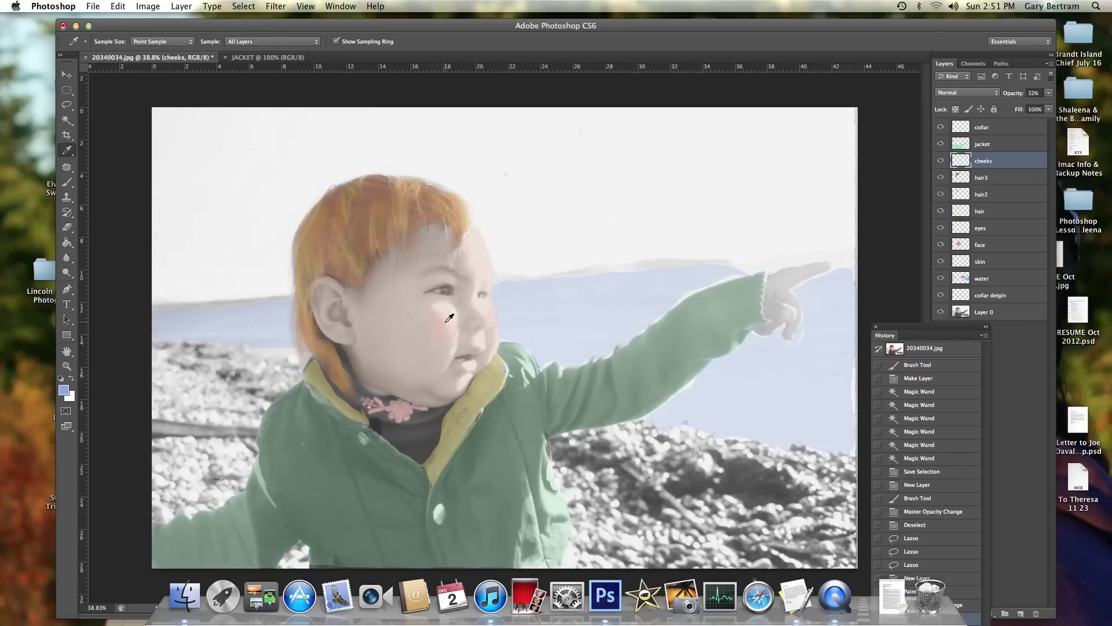
left_click(357, 481)
left_click(278, 330)
left_click(447, 318)
Step: Brush pink onto the cheek with a 155 px brush and raise the layer to 52% opacity
left_click(70, 184)
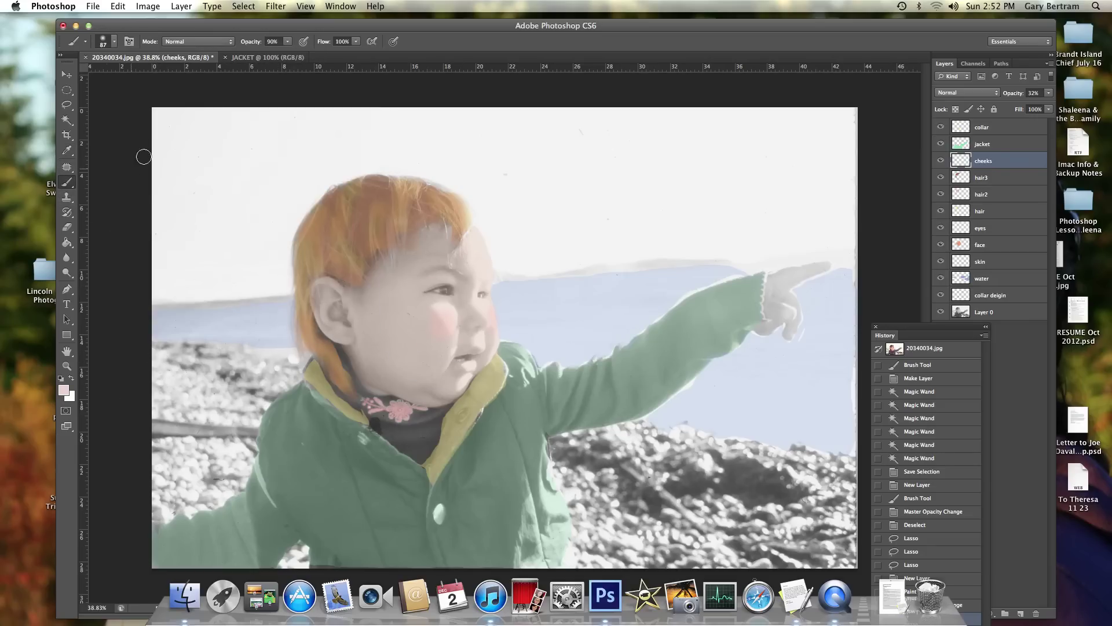
left_click(113, 45)
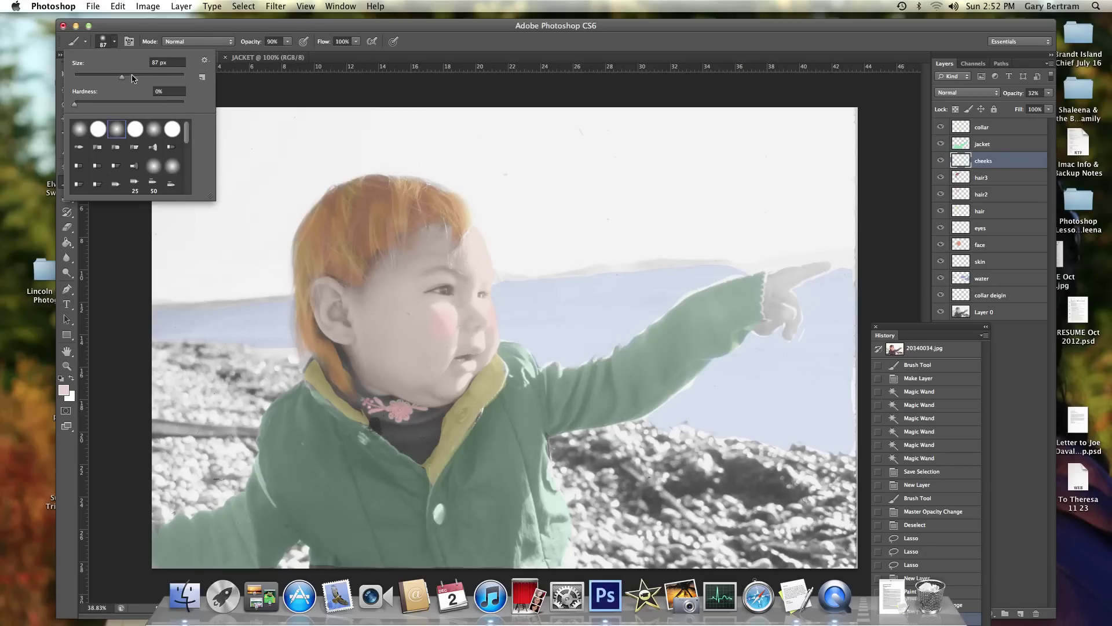
left_click(144, 77)
left_click(442, 319)
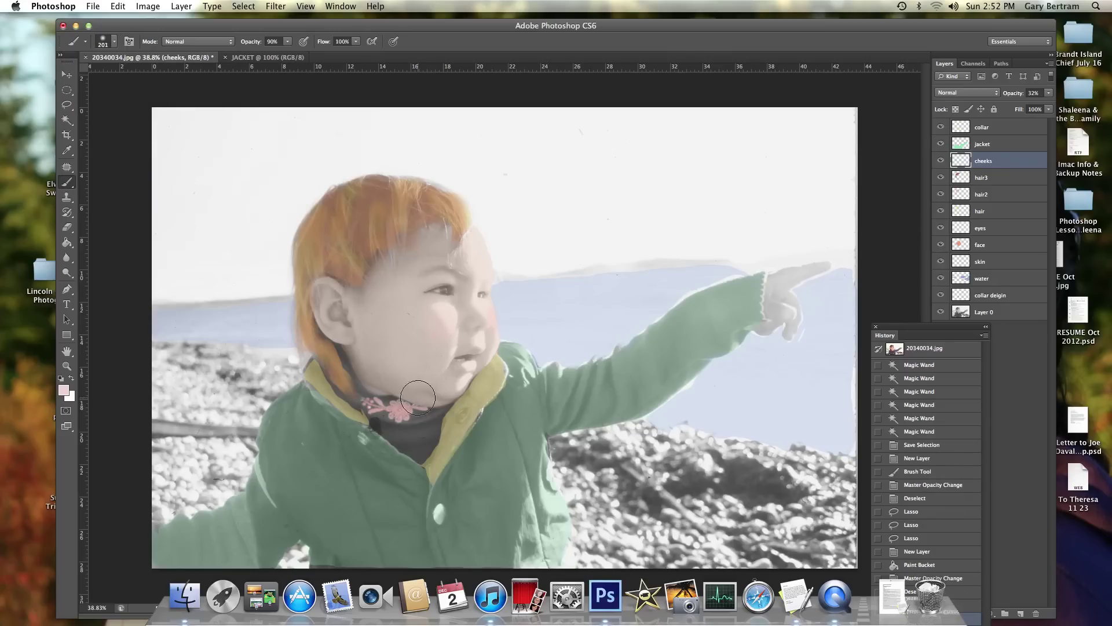
left_click_drag(437, 318, 429, 324)
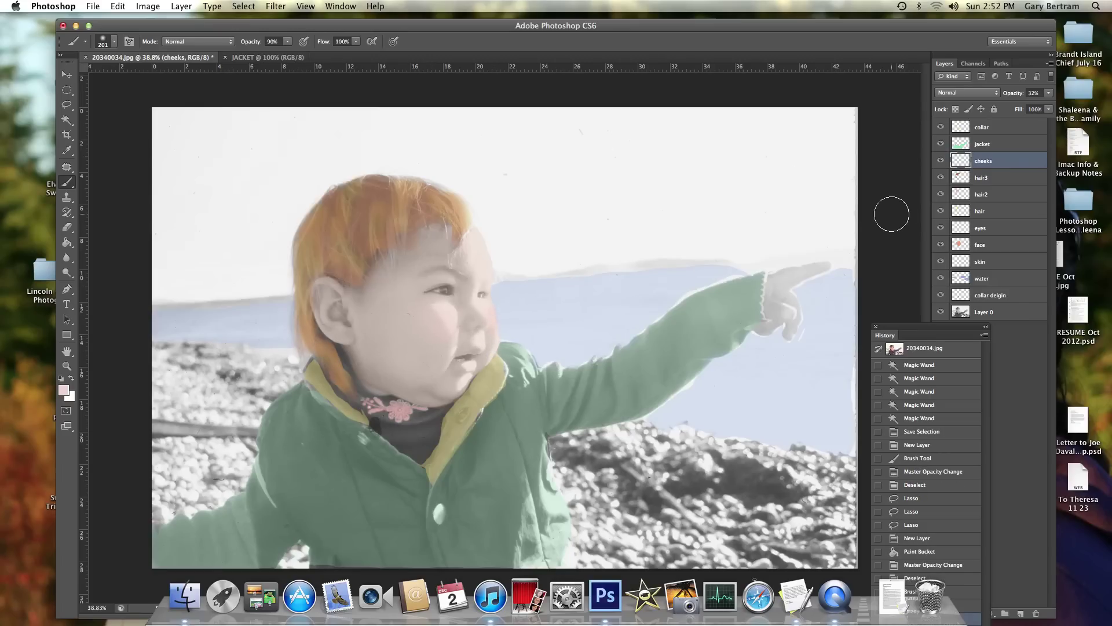
left_click(1048, 93)
left_click(1023, 106)
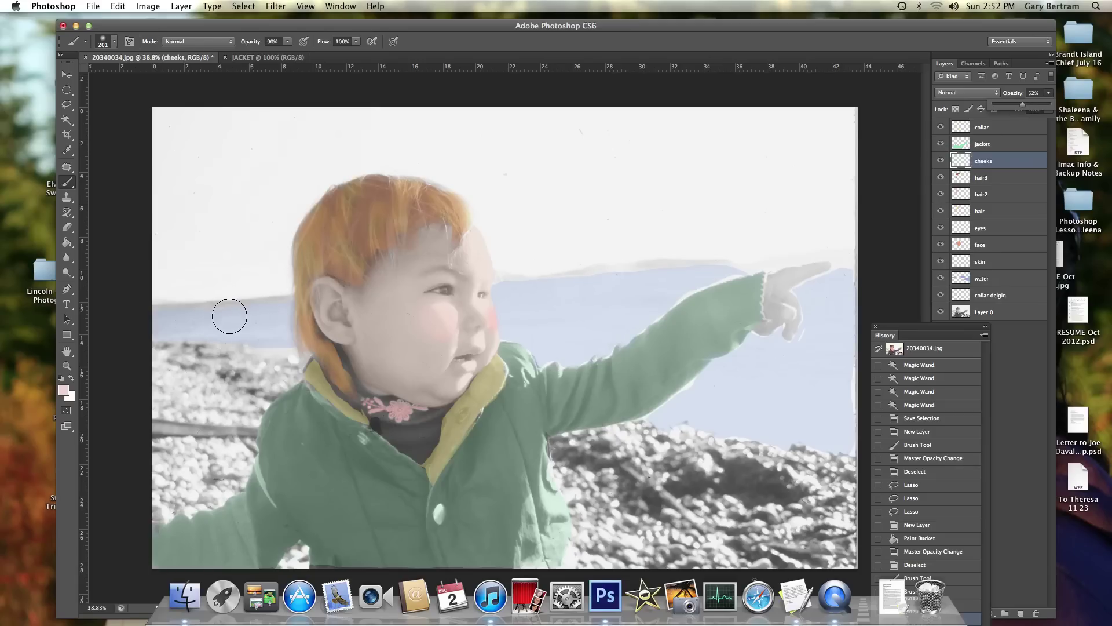
Step: Zoom in to 100% on the child's mouth
left_click(66, 367)
left_click(466, 364)
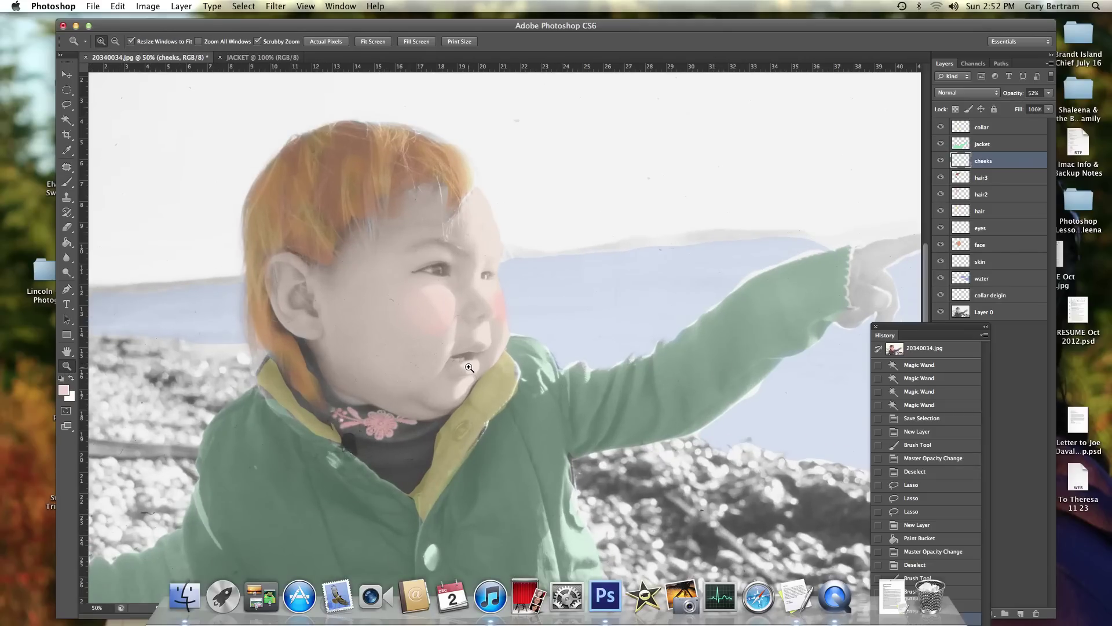
left_click(467, 364)
left_click(466, 364)
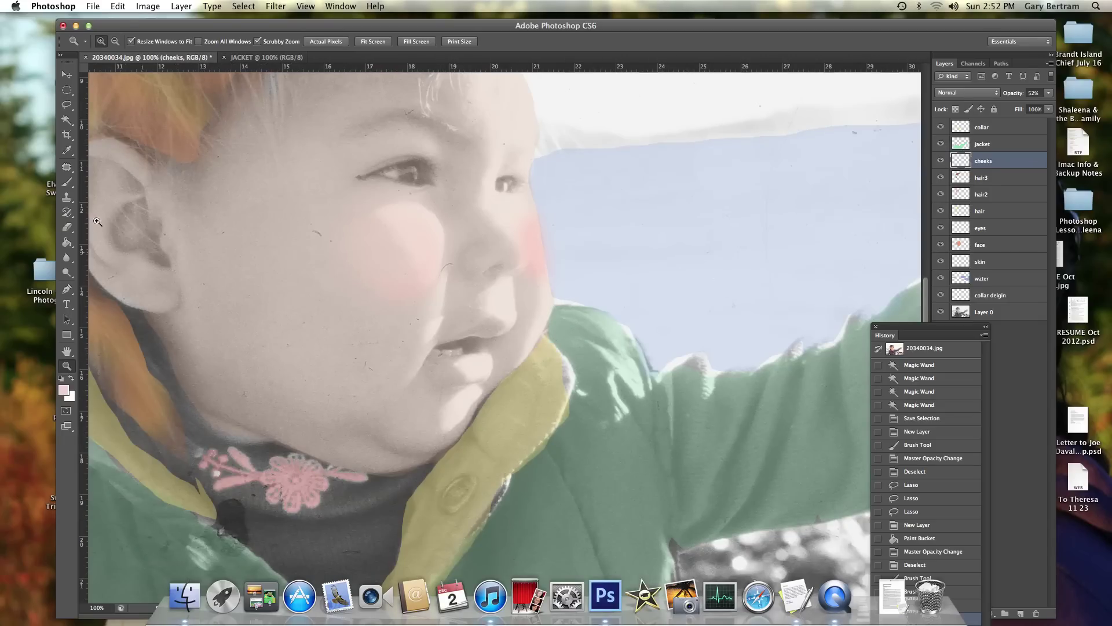
Step: Lasso the lower lip and add the upper lip to the selection
left_click(68, 108)
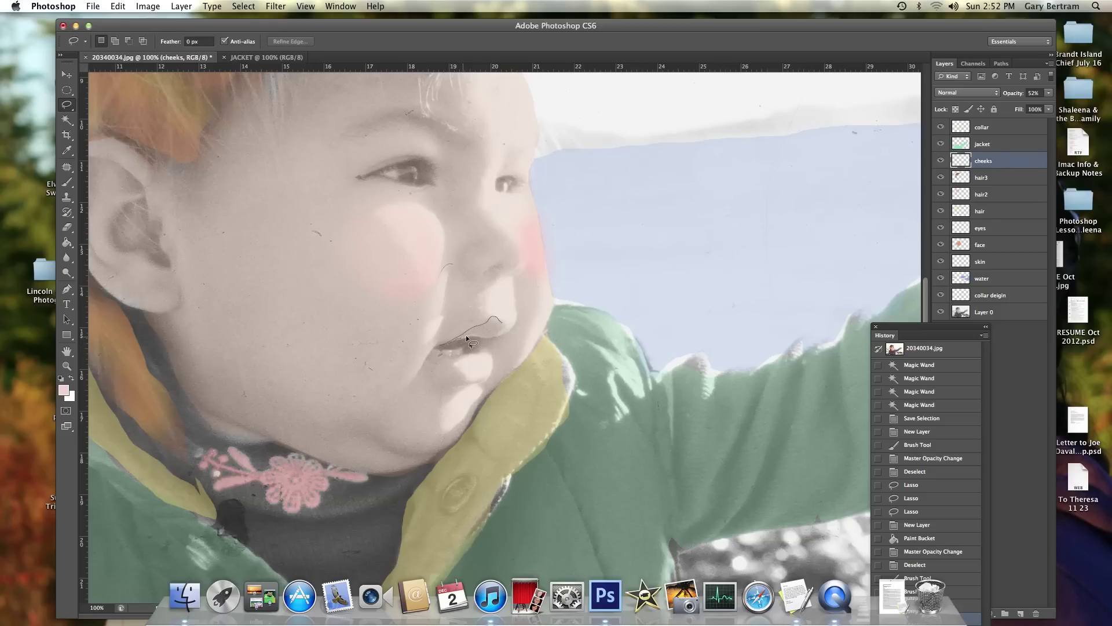
mouse_move(485, 337)
left_mouse_down()
mouse_move(515, 321)
mouse_move(445, 344)
left_mouse_up()
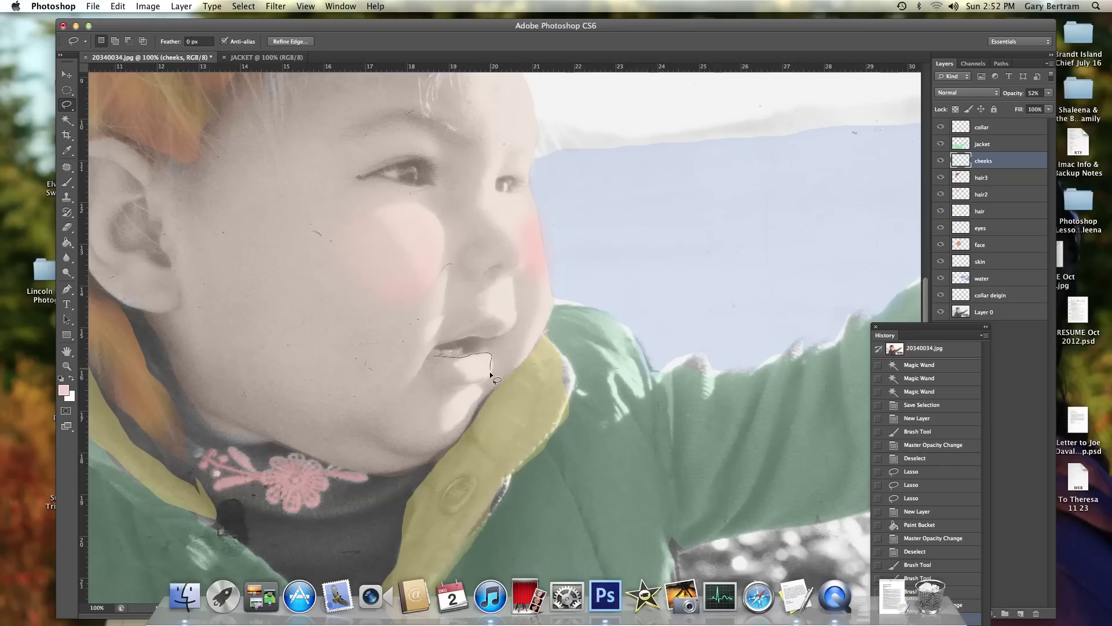
mouse_move(489, 374)
left_mouse_down()
mouse_move(438, 386)
mouse_move(434, 355)
left_mouse_up()
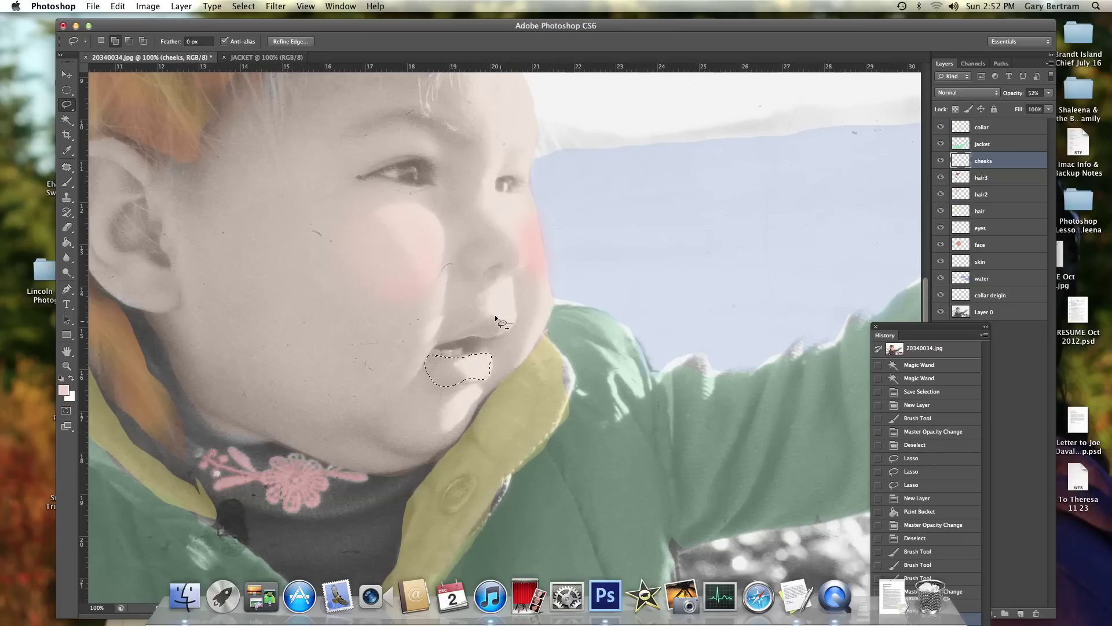
mouse_move(496, 317)
left_mouse_down()
mouse_move(444, 340)
mouse_move(513, 326)
mouse_move(490, 337)
left_mouse_up()
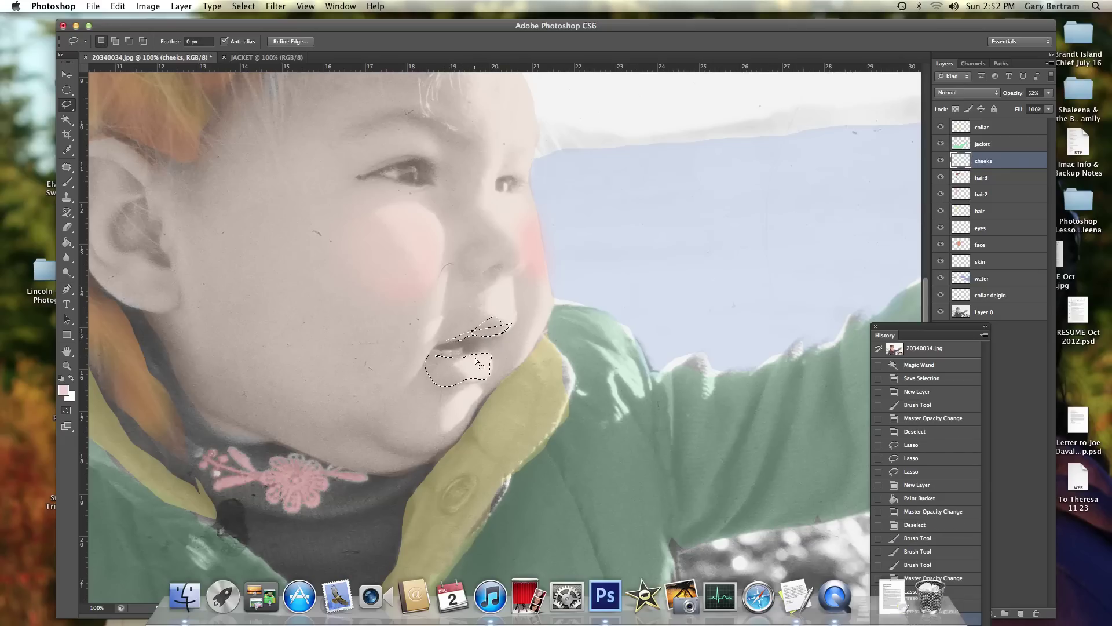
key("shift")
left_click_drag(509, 328, 511, 325)
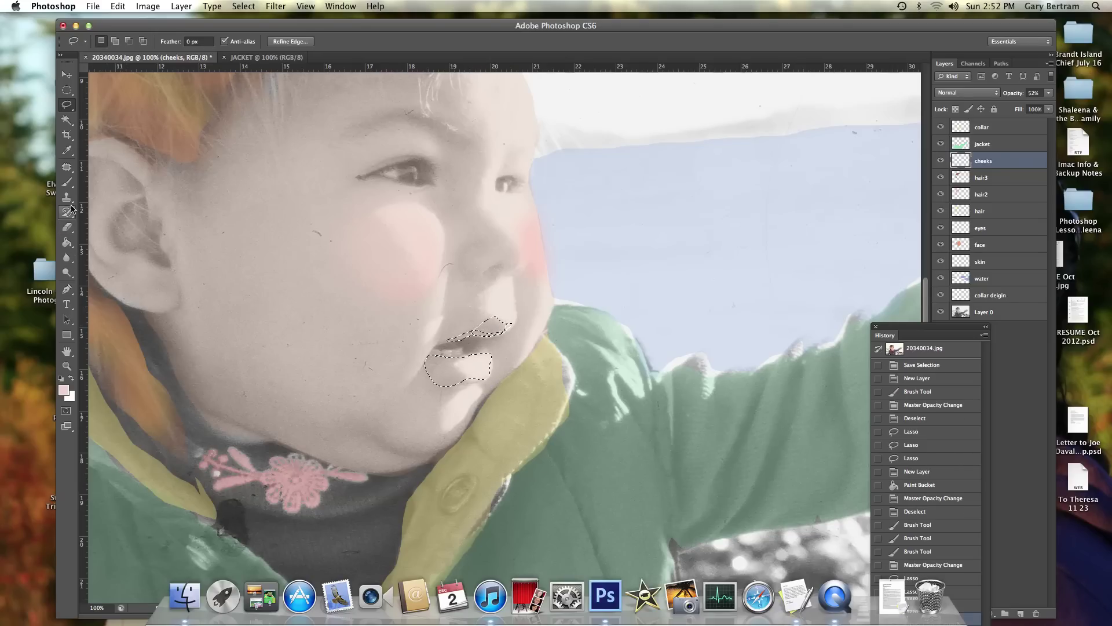
Step: Brush pink over the selected lips and deselect
left_click(66, 182)
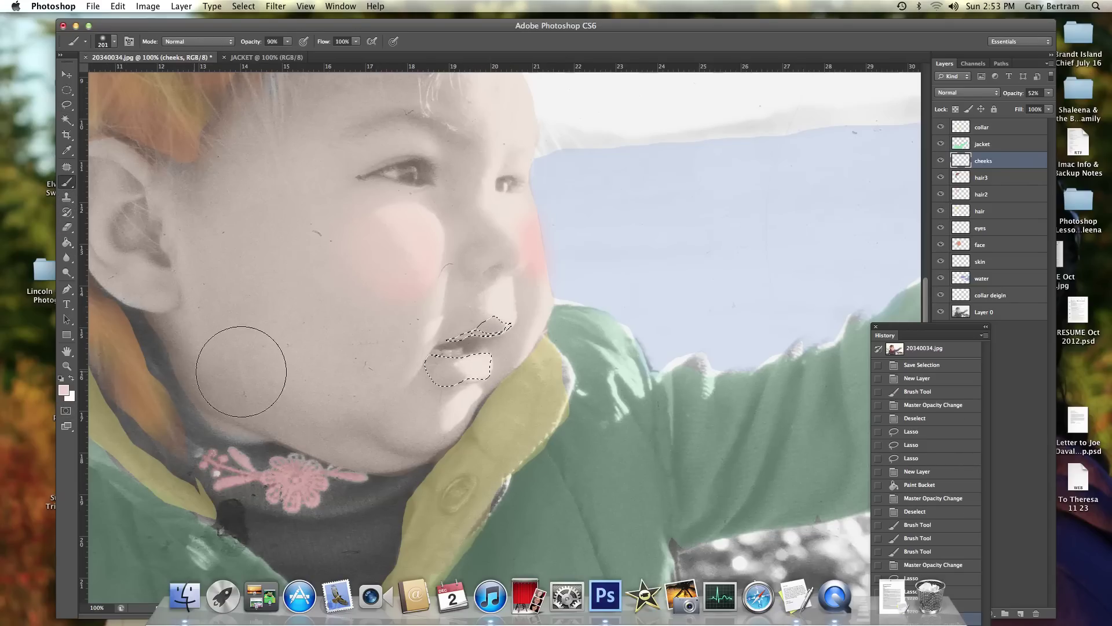
left_click_drag(441, 362, 464, 365)
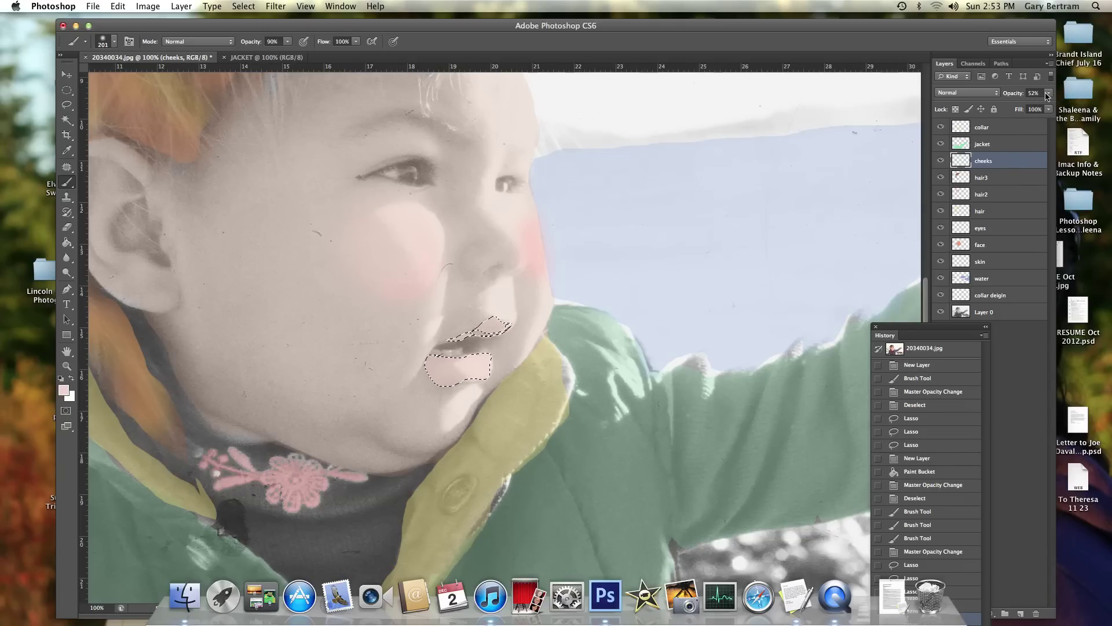
key("ctrl+d")
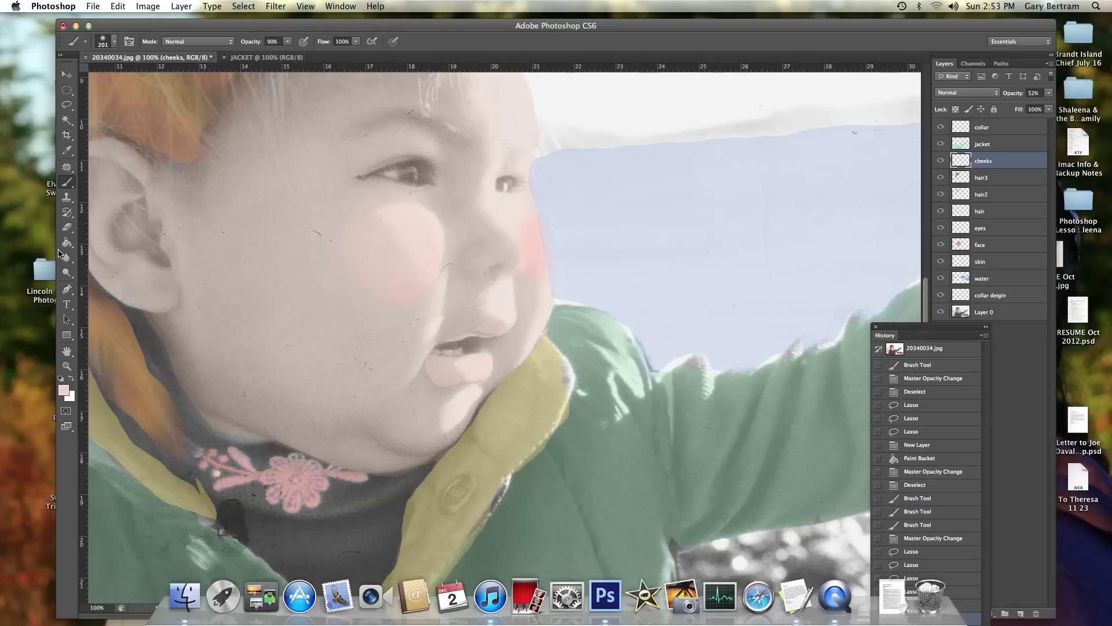
Step: Erase excess pink around the lips and chin with the Eraser at 19% opacity, 25% flow
left_click(67, 227)
left_click(241, 41)
left_click(458, 360)
mouse_move(440, 370)
left_mouse_down()
mouse_move(425, 372)
mouse_move(487, 343)
left_mouse_up()
left_click(310, 41)
left_click_drag(295, 58, 270, 58)
mouse_move(476, 367)
left_mouse_down()
mouse_move(434, 370)
mouse_move(487, 321)
left_mouse_up()
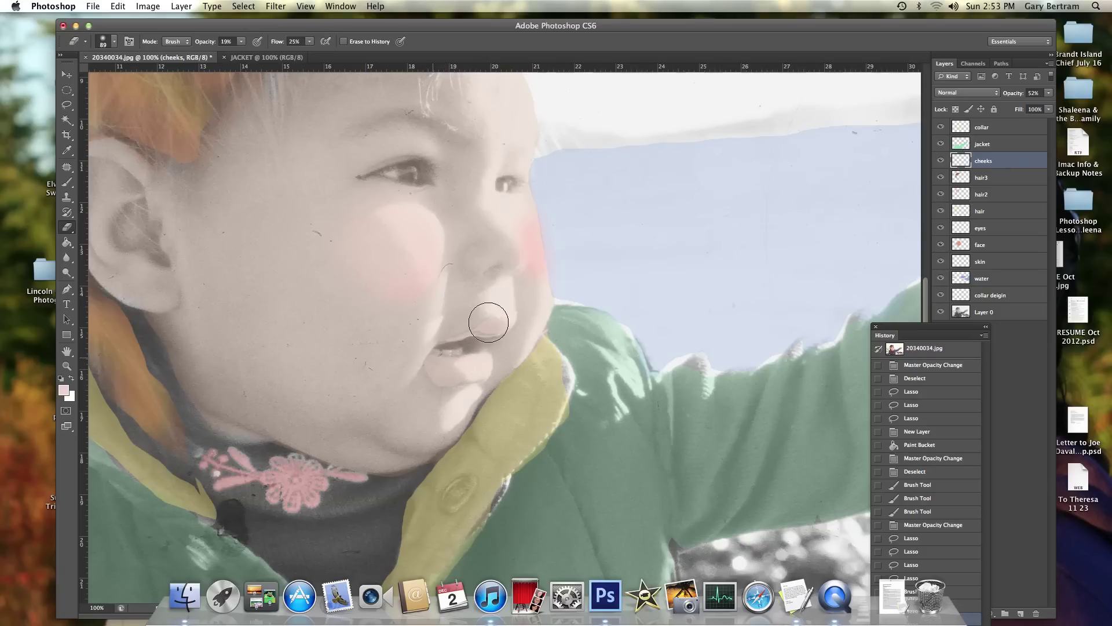
Step: Lower the cheeks layer to 28% opacity and fit the whole photo on screen
left_click(1049, 94)
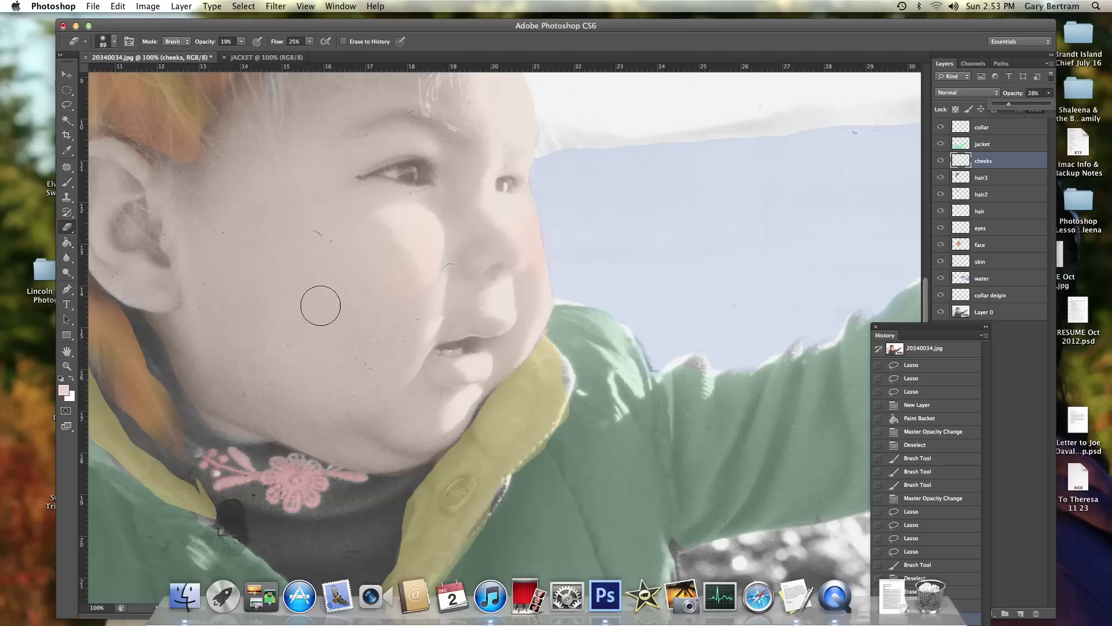
left_click(65, 366)
right_click(226, 291)
left_click(255, 298)
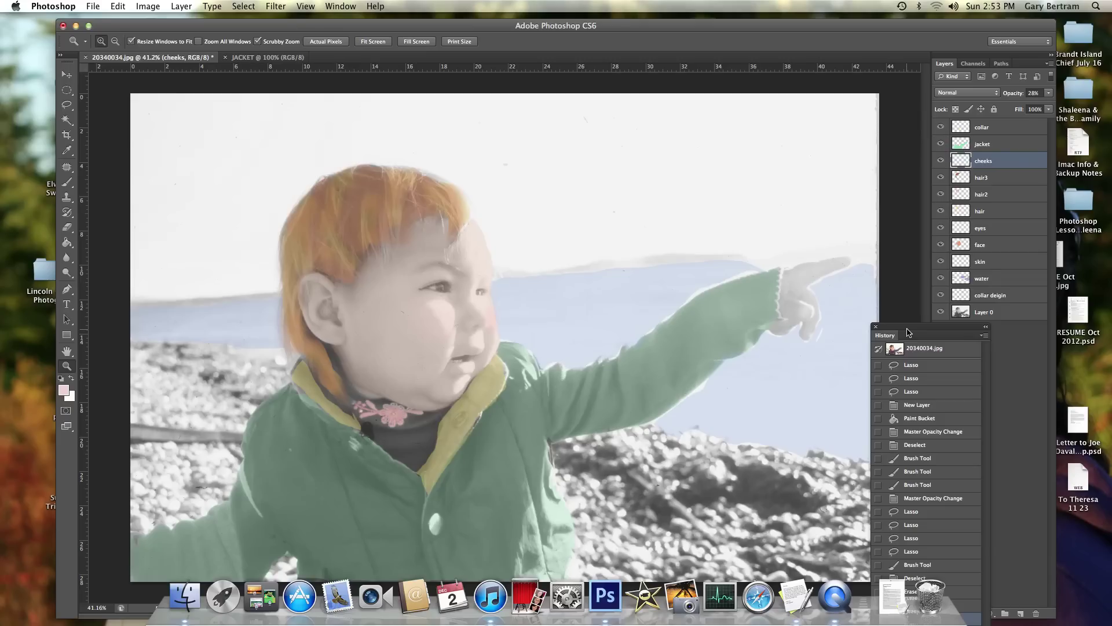
key("super+Tab")
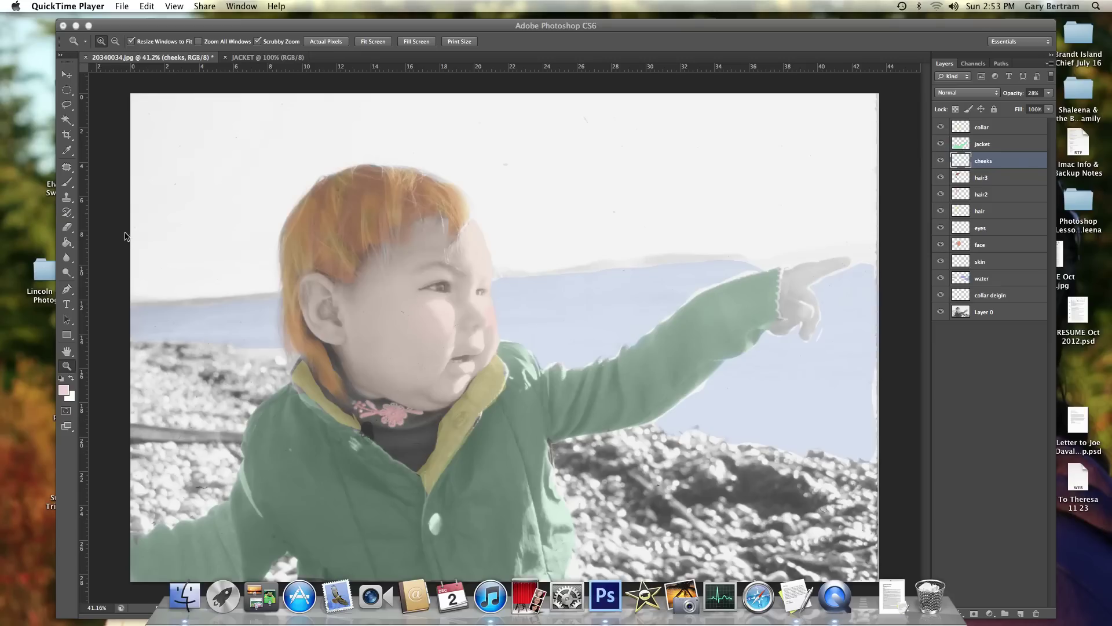
Step: Sample the water's pale blue and set the brush size to 15 px
key("super+Tab")
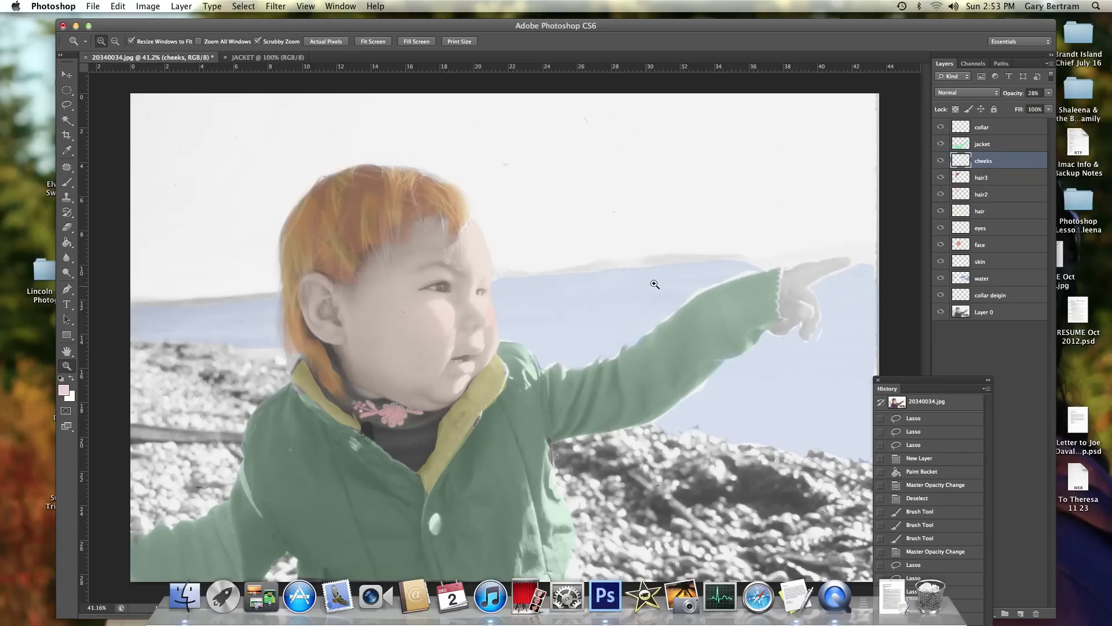
left_click(695, 276)
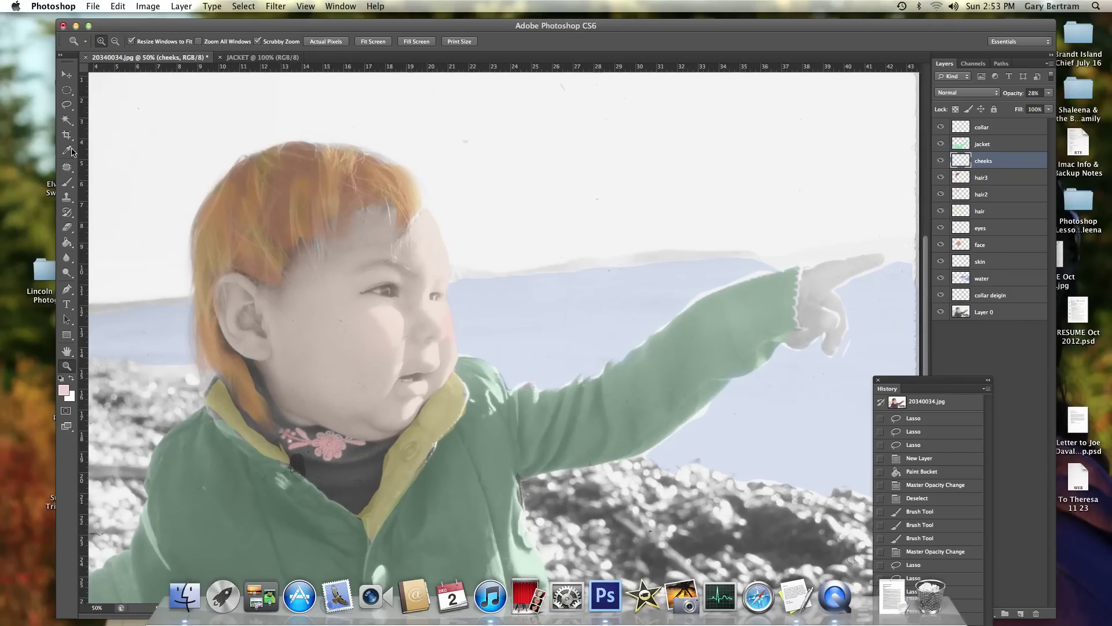
left_click(72, 151)
left_click(661, 293)
left_click(66, 182)
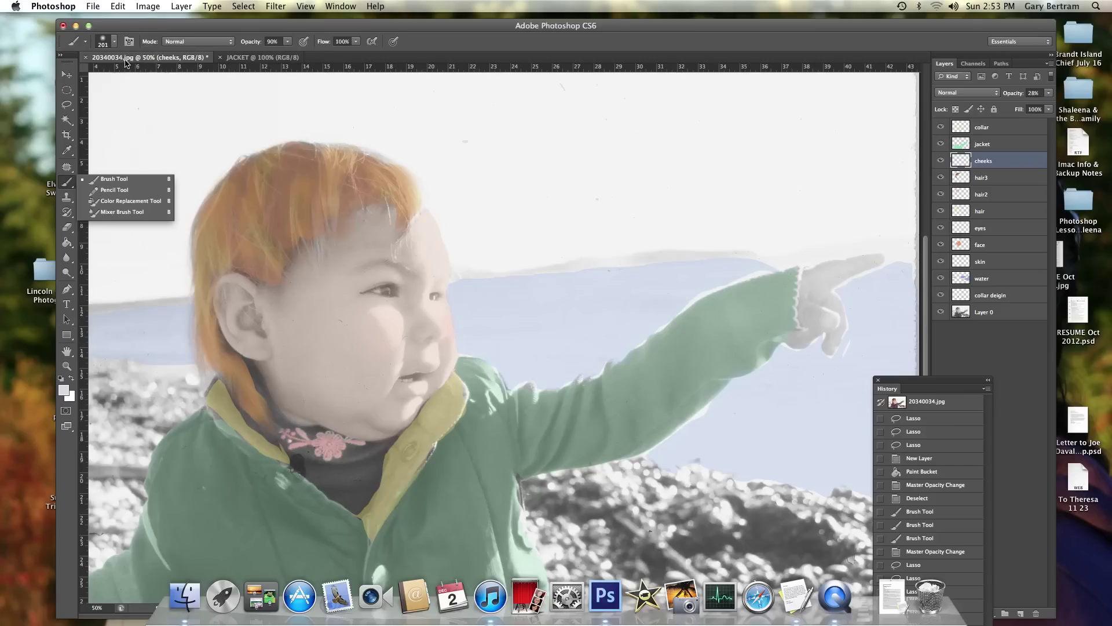
left_click(116, 44)
left_click(85, 77)
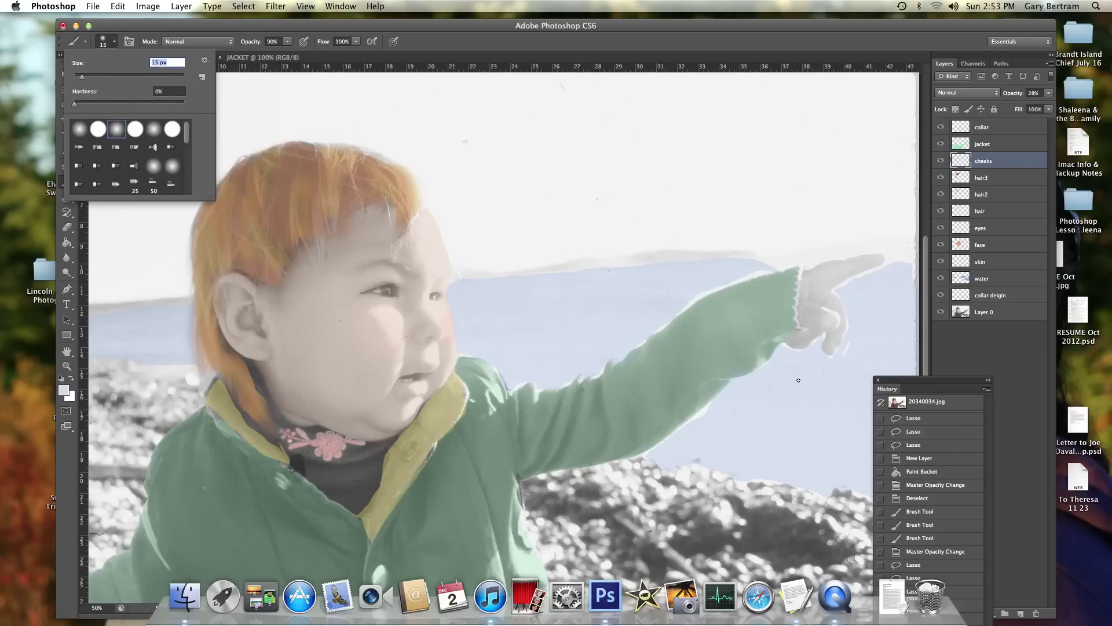
key("Return")
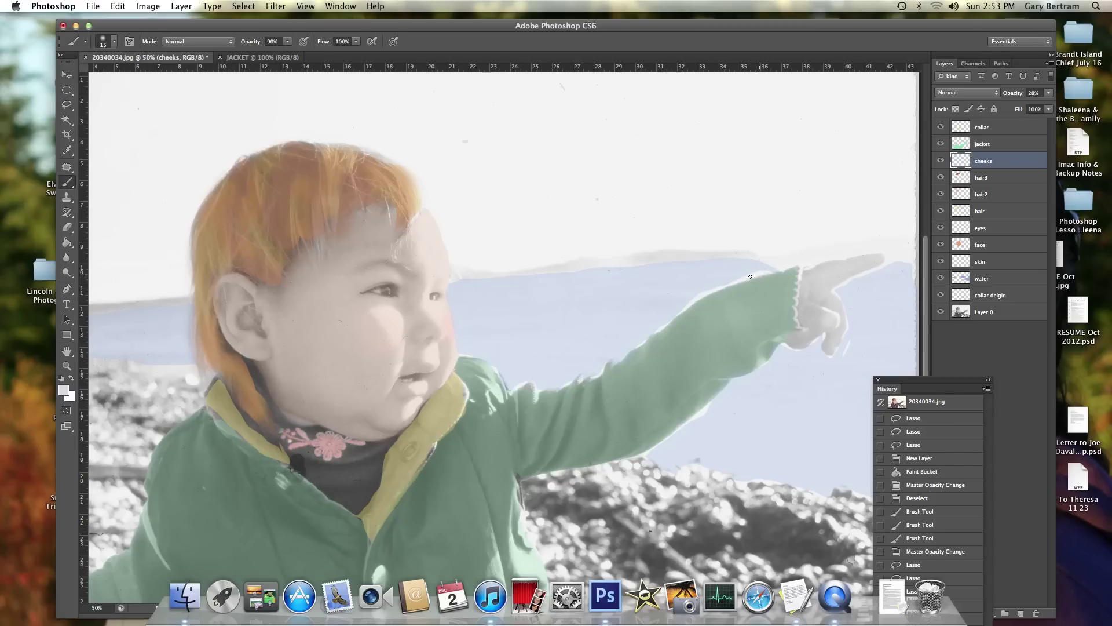
left_click(759, 269)
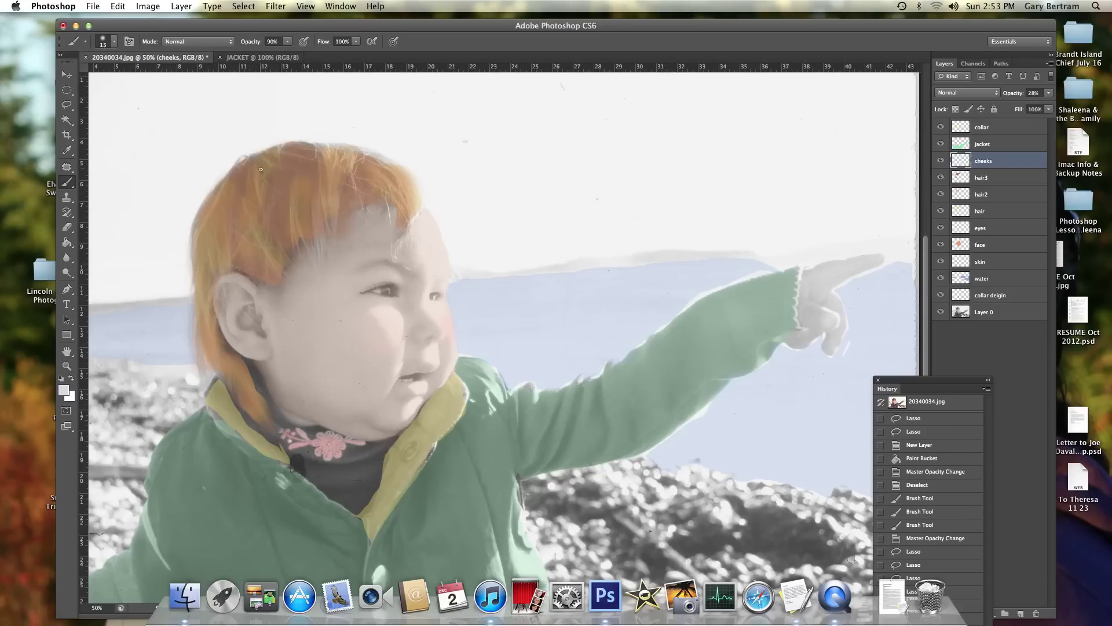
Step: Create a new layer named 'fix water'
left_click(182, 7)
mouse_move(191, 20)
left_click(316, 23)
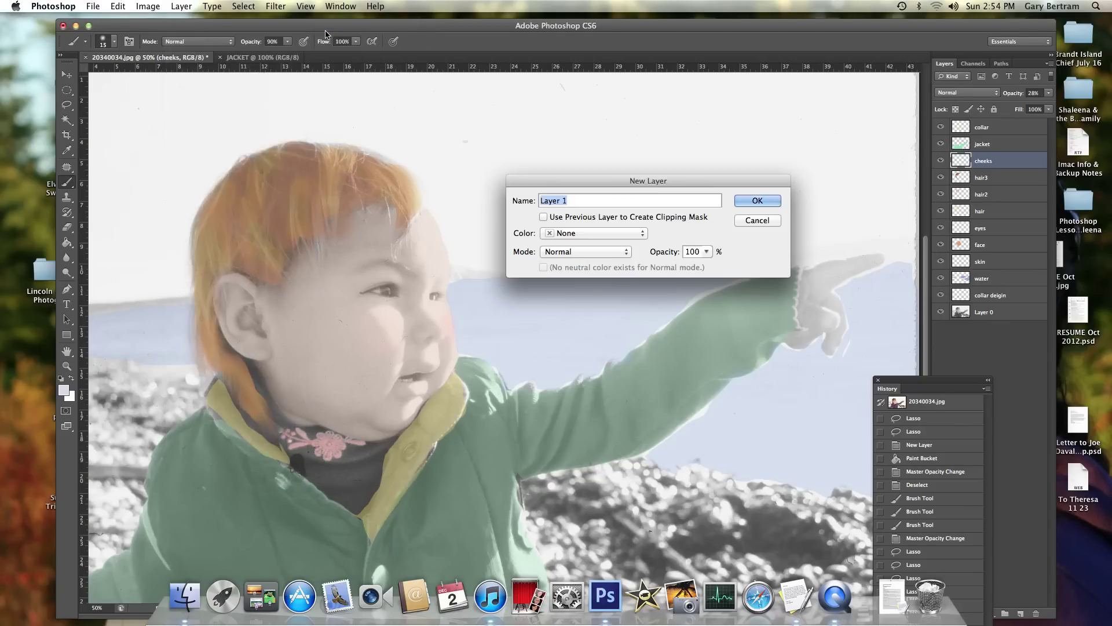
type("fix water")
key("Return")
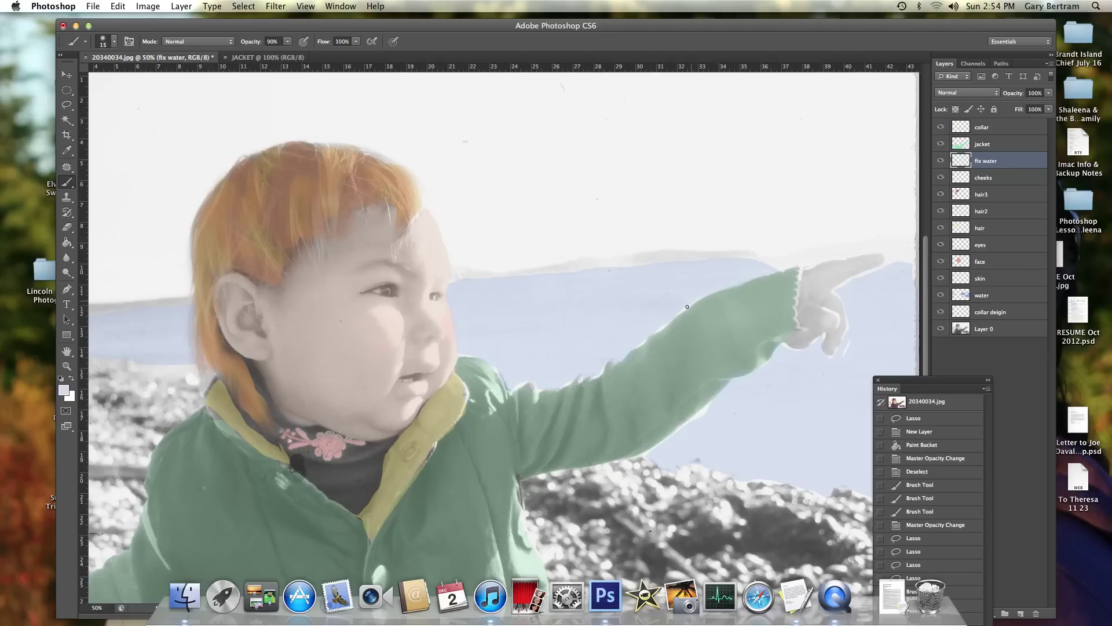
Step: Touch up the water along the edge beside the arm
right_click(672, 319)
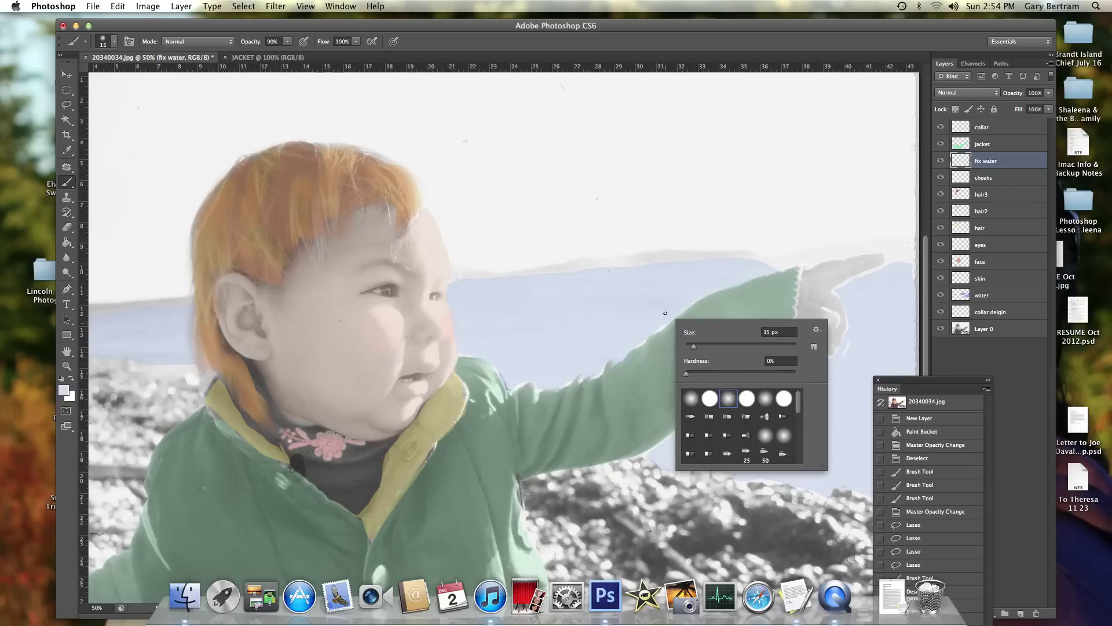
left_click(670, 319)
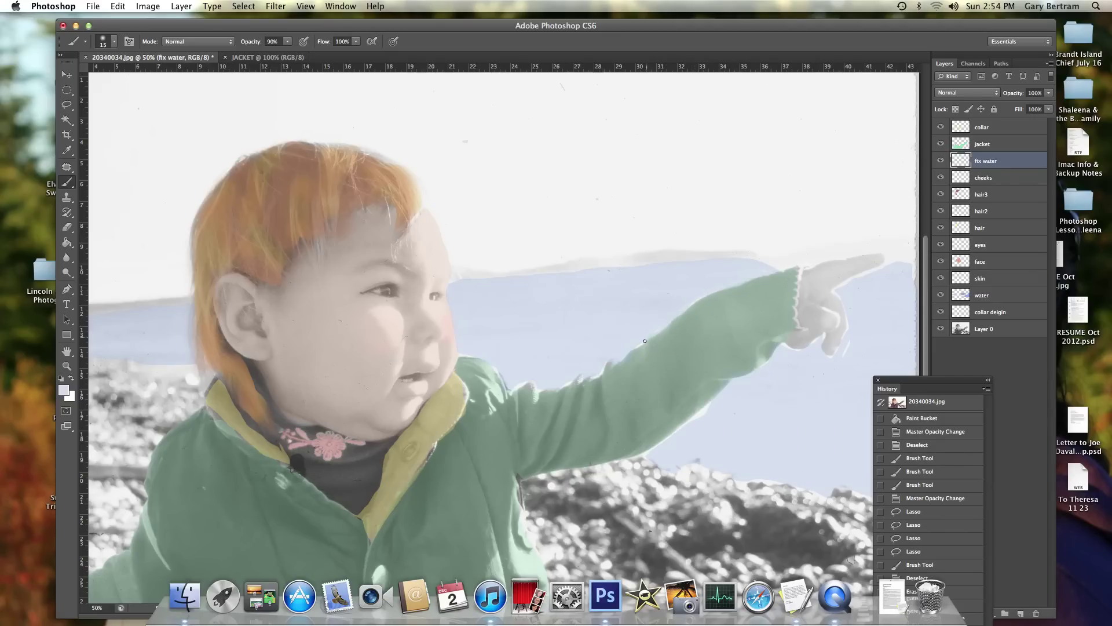
left_click_drag(639, 346, 690, 402)
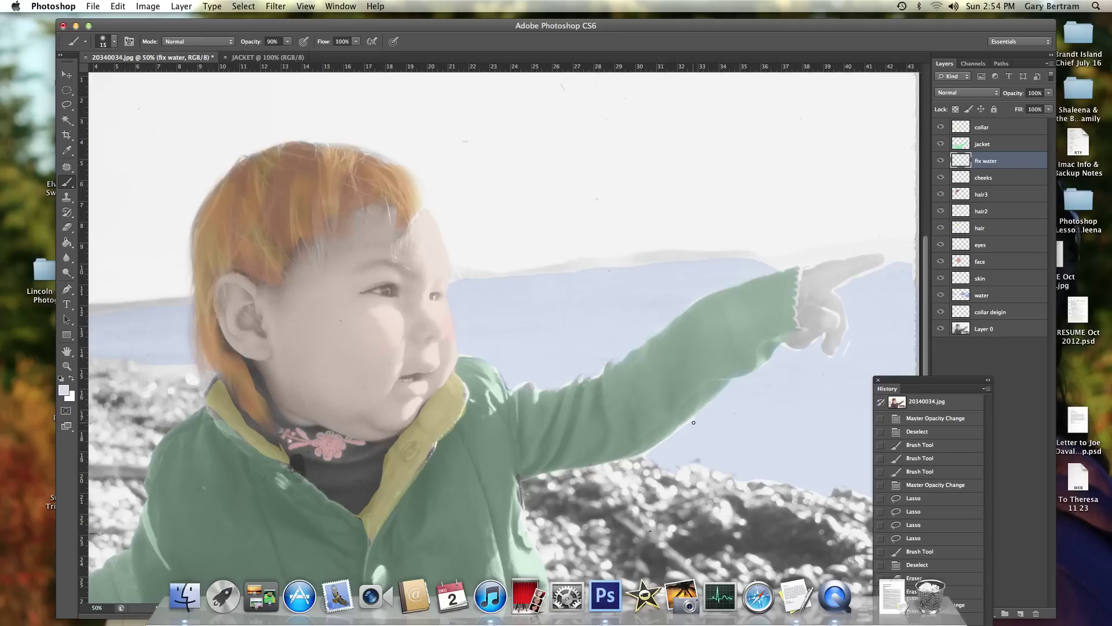
left_click_drag(682, 430, 676, 373)
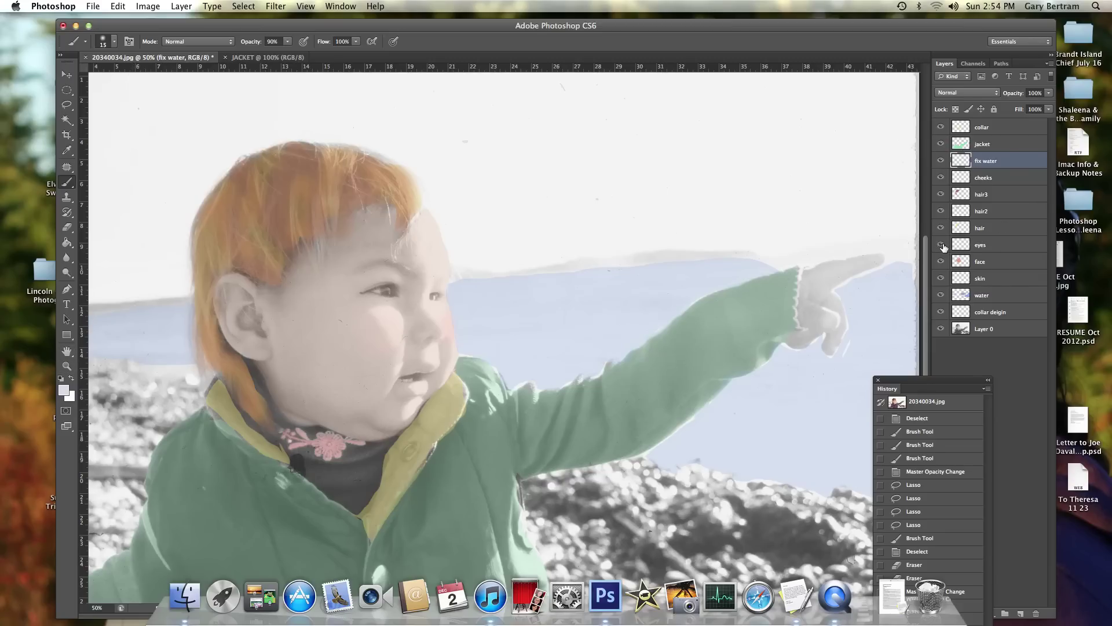
Step: Zoom in on the child's eye
left_click(66, 366)
left_click(388, 300)
left_click(388, 300)
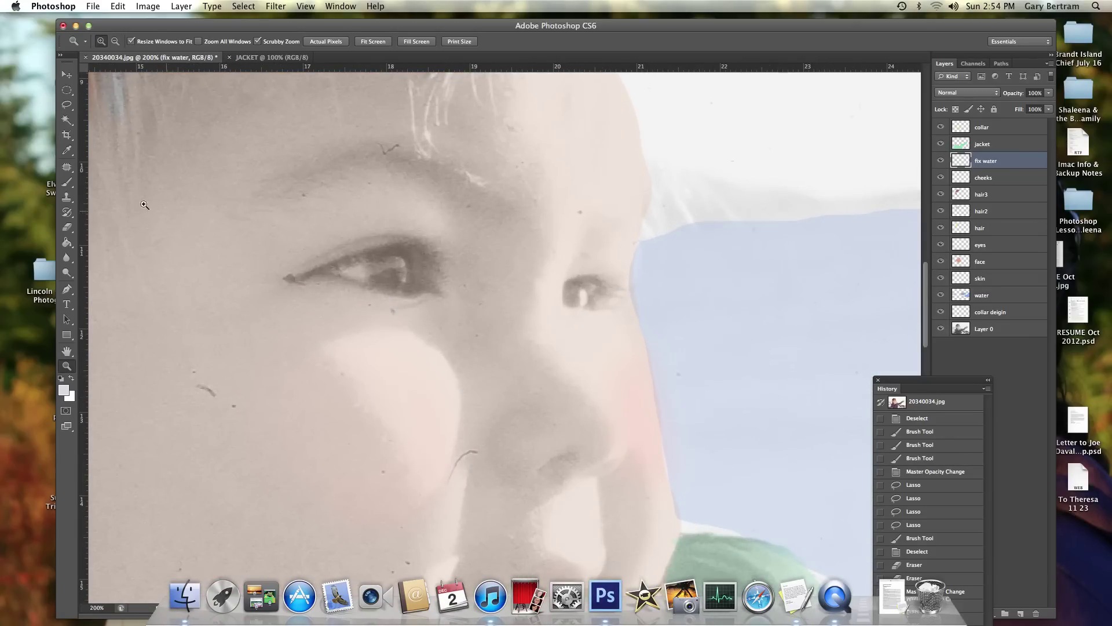
Step: Make the eyes layer active and choose a dark orange-brown foreground colour
left_click(66, 104)
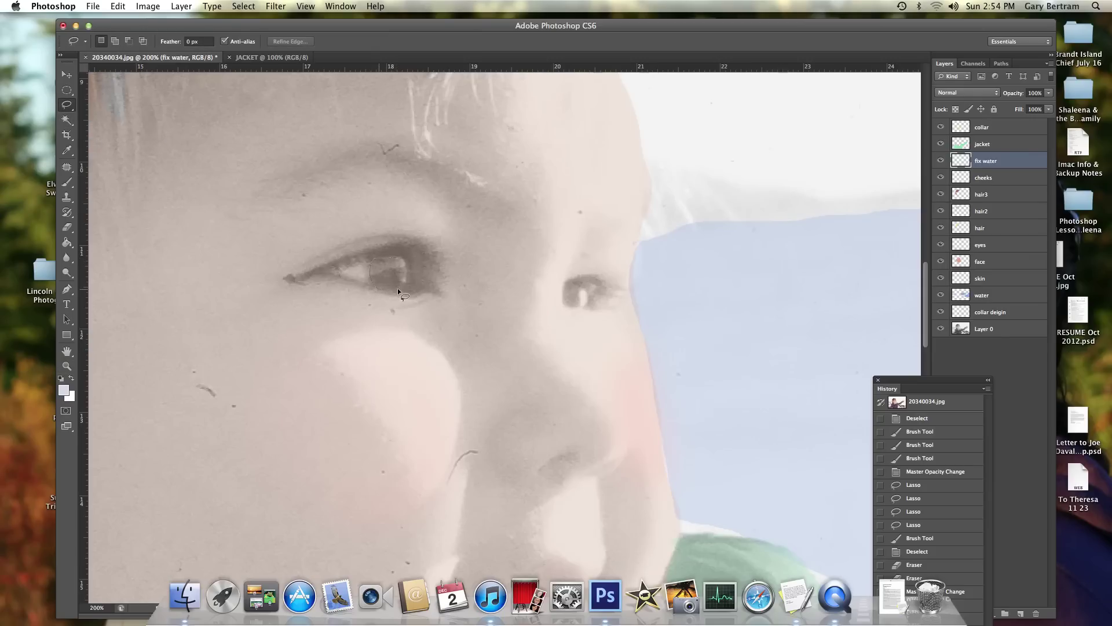
left_click(992, 245)
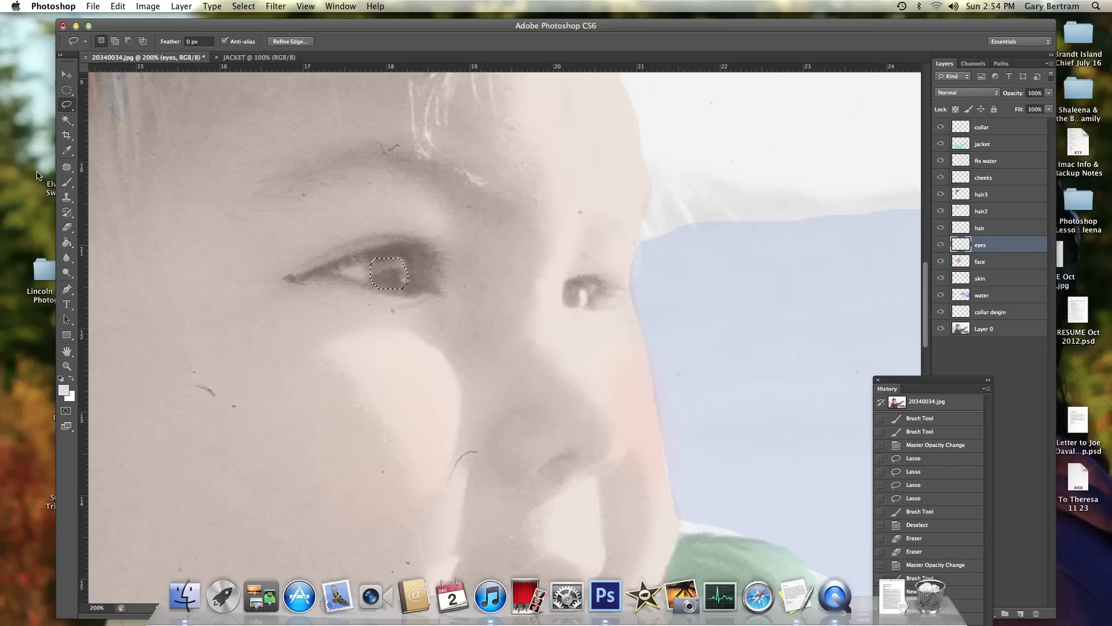
left_click(63, 388)
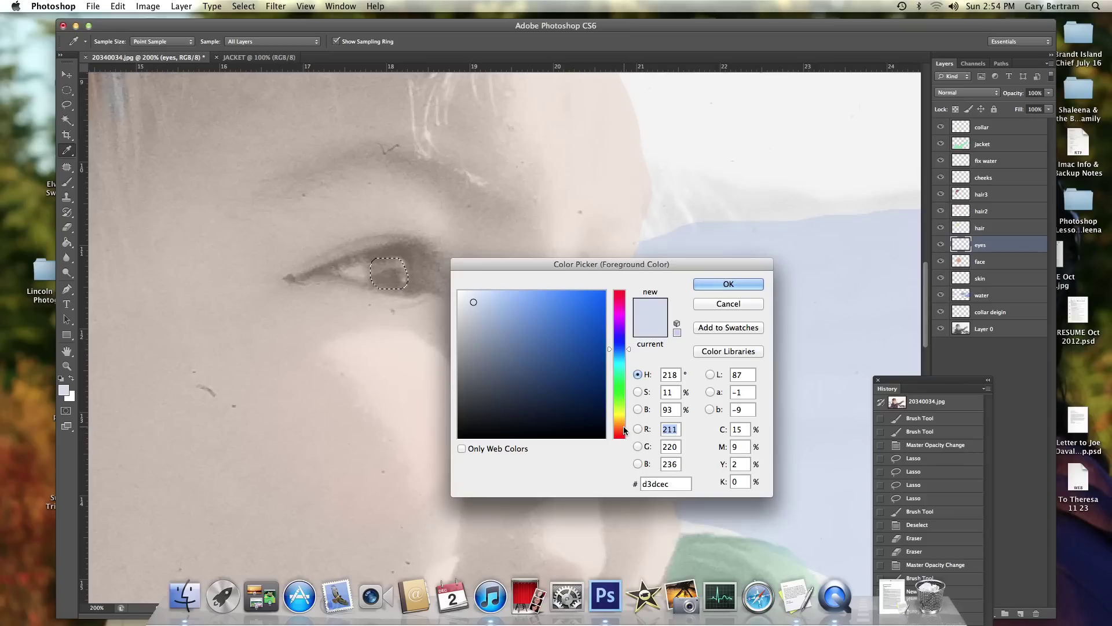
left_click(623, 427)
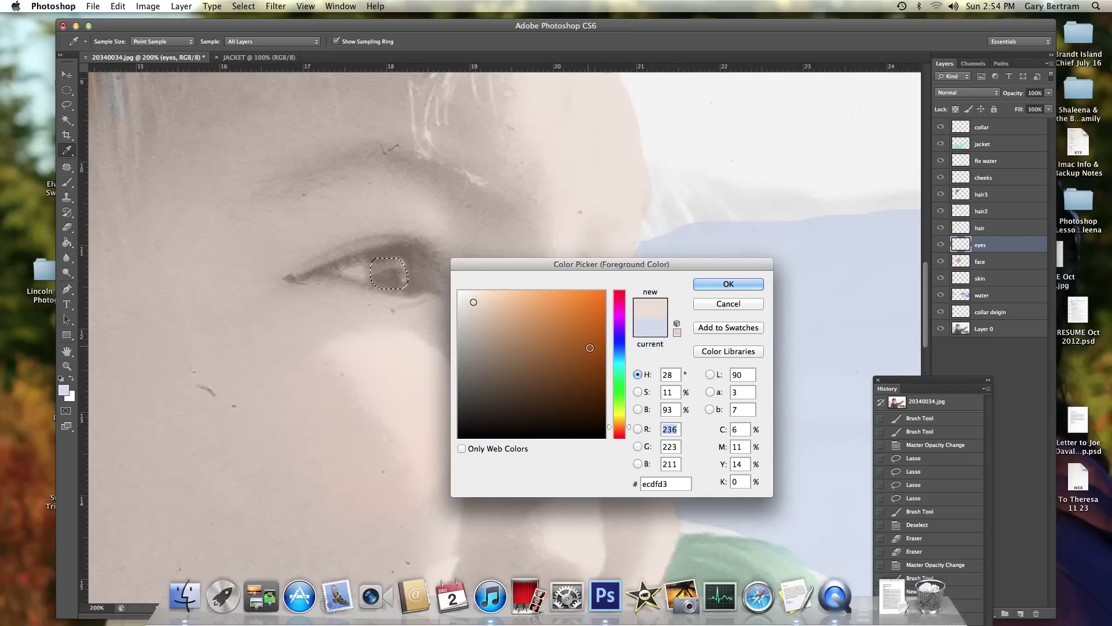
left_click(588, 315)
left_click(718, 283)
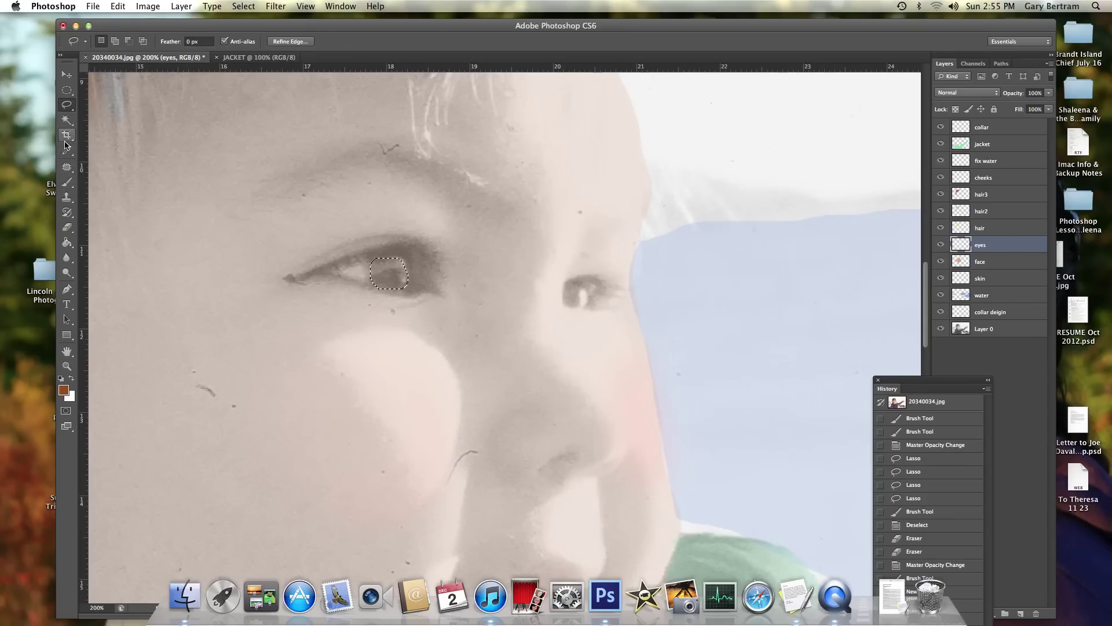
Step: Brush brown into both irises and set the eyes layer to 20% opacity
left_click(67, 182)
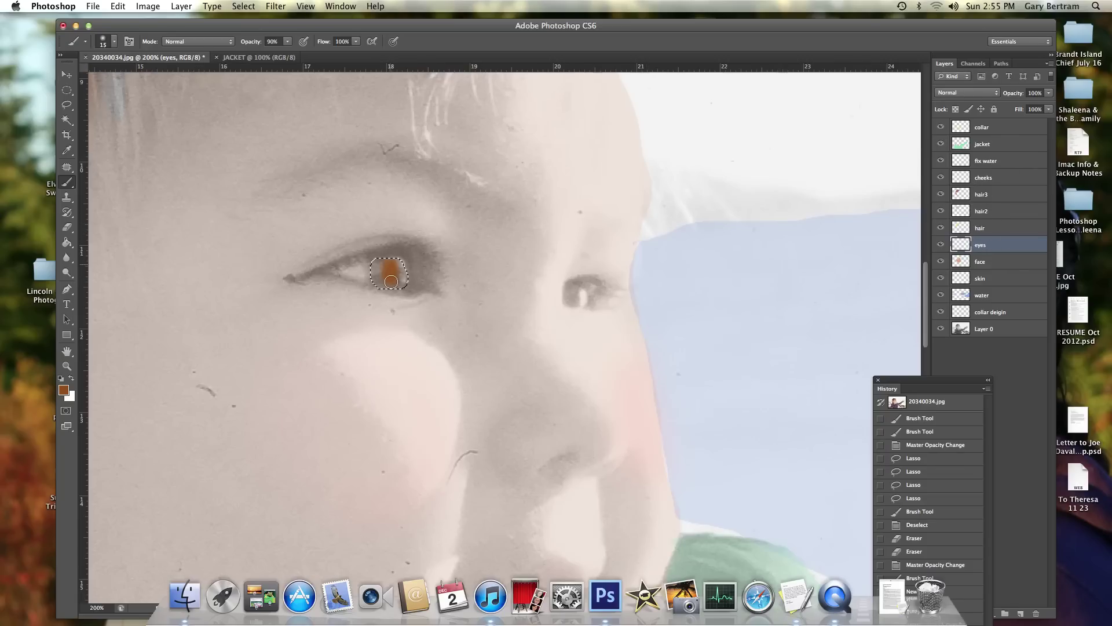
left_click(374, 265)
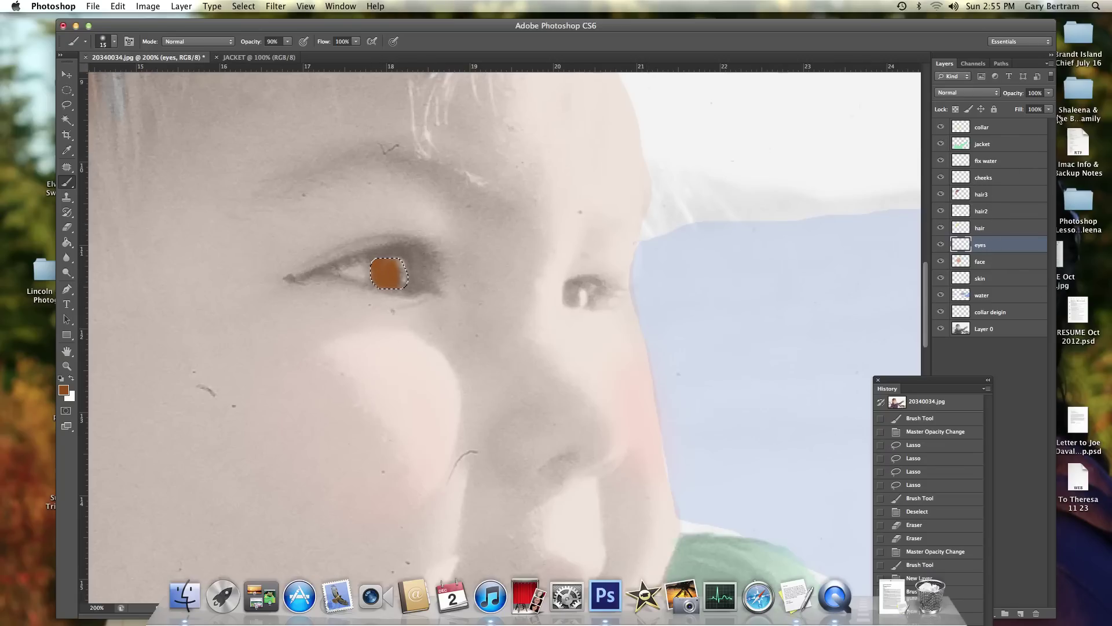
left_click_drag(1049, 96, 1006, 109)
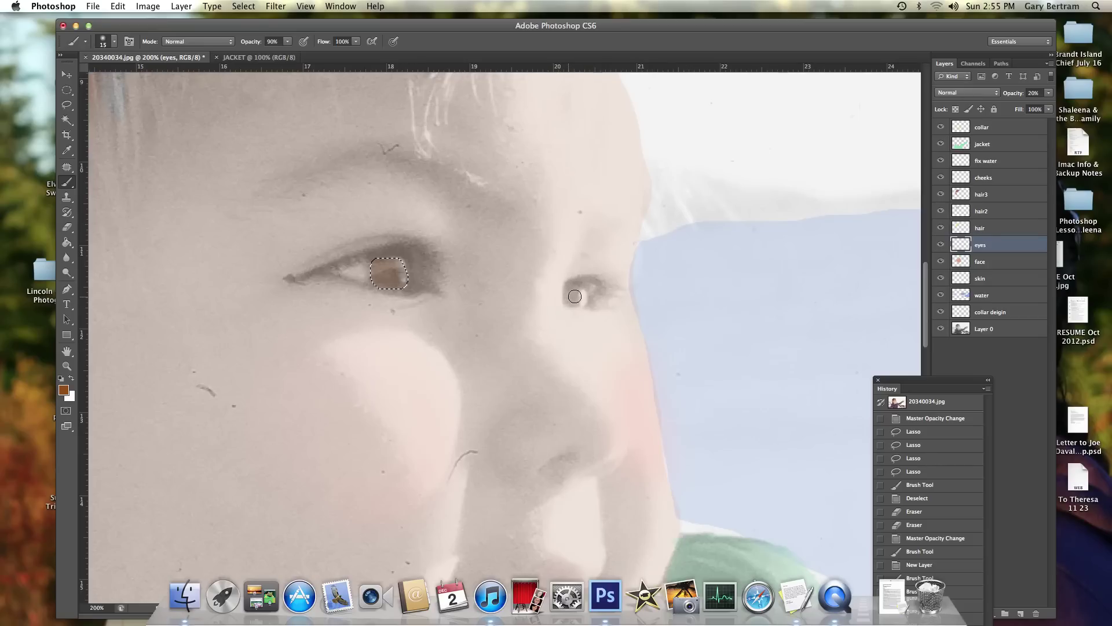
left_click(575, 296)
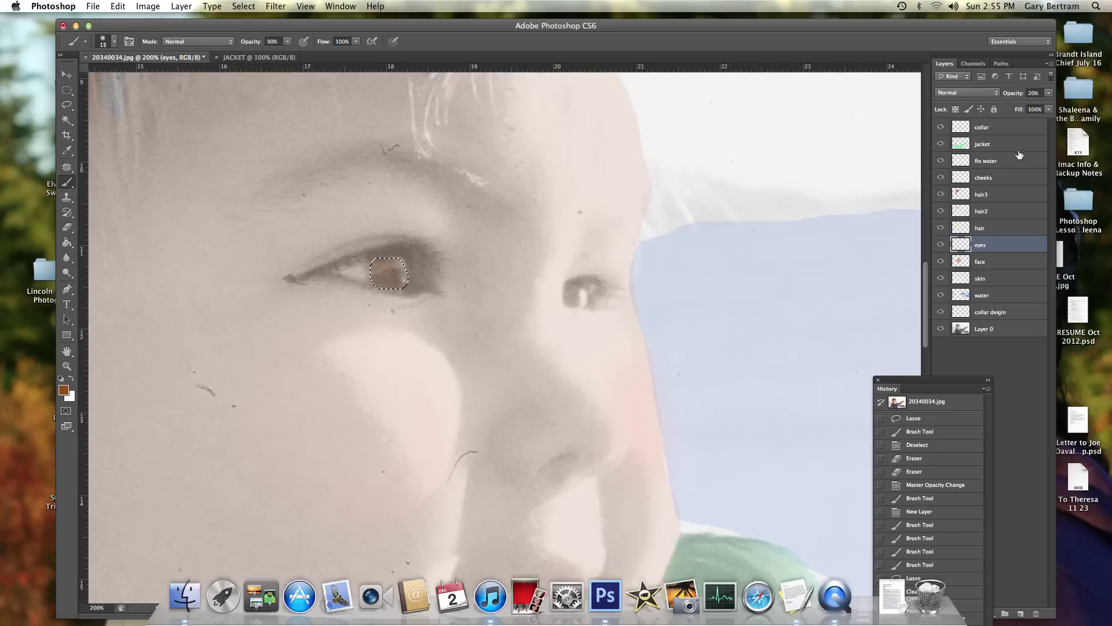
key("super+d")
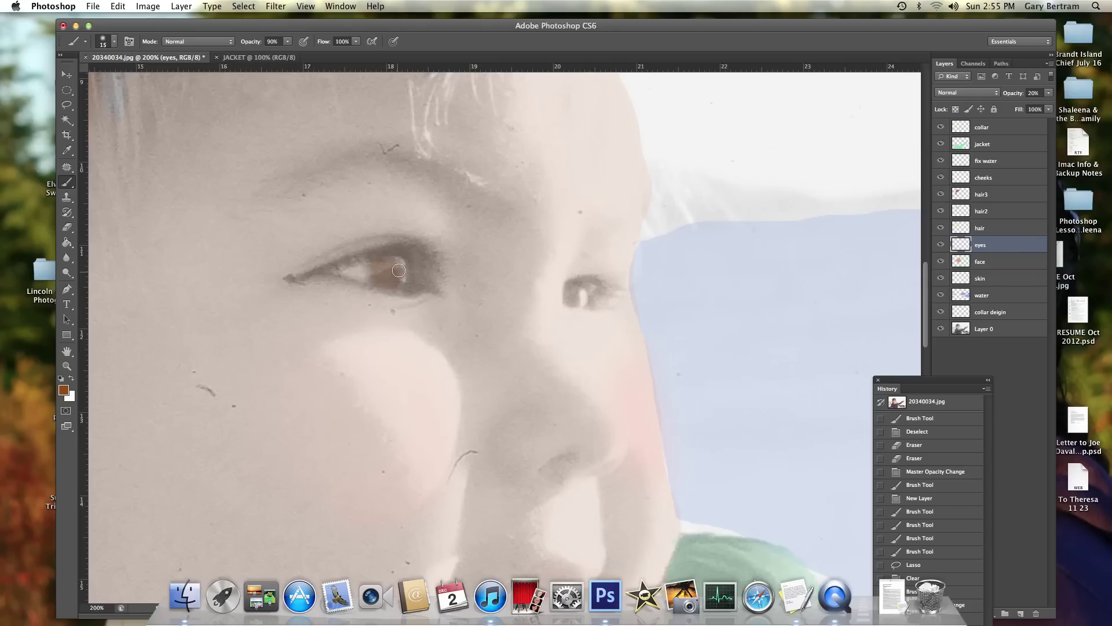
left_click_drag(372, 264, 373, 276)
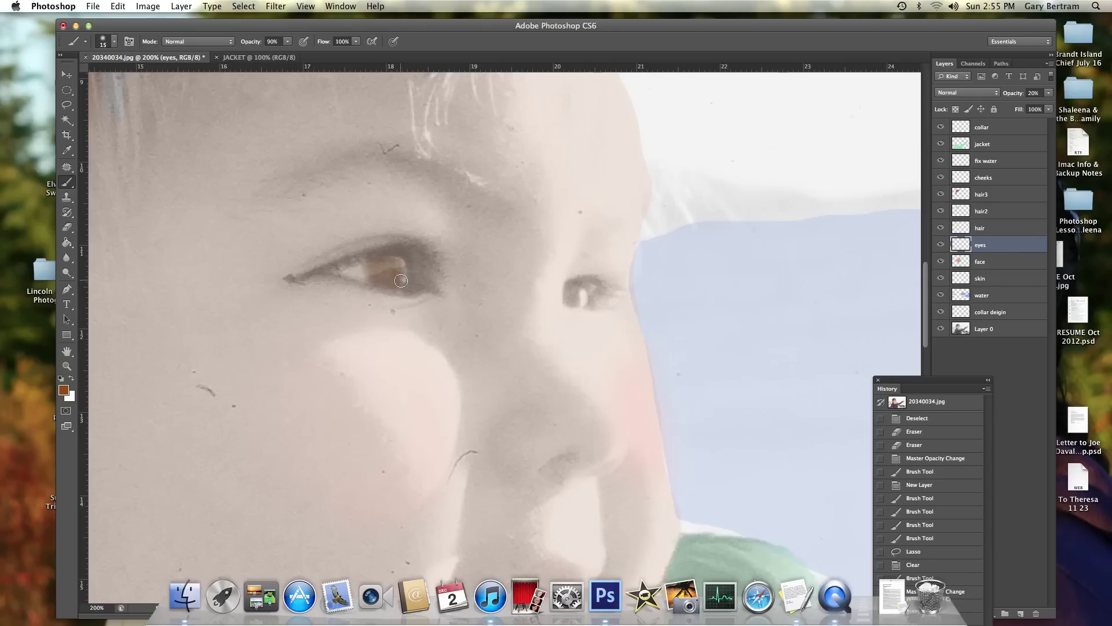
left_click_drag(570, 295, 565, 292)
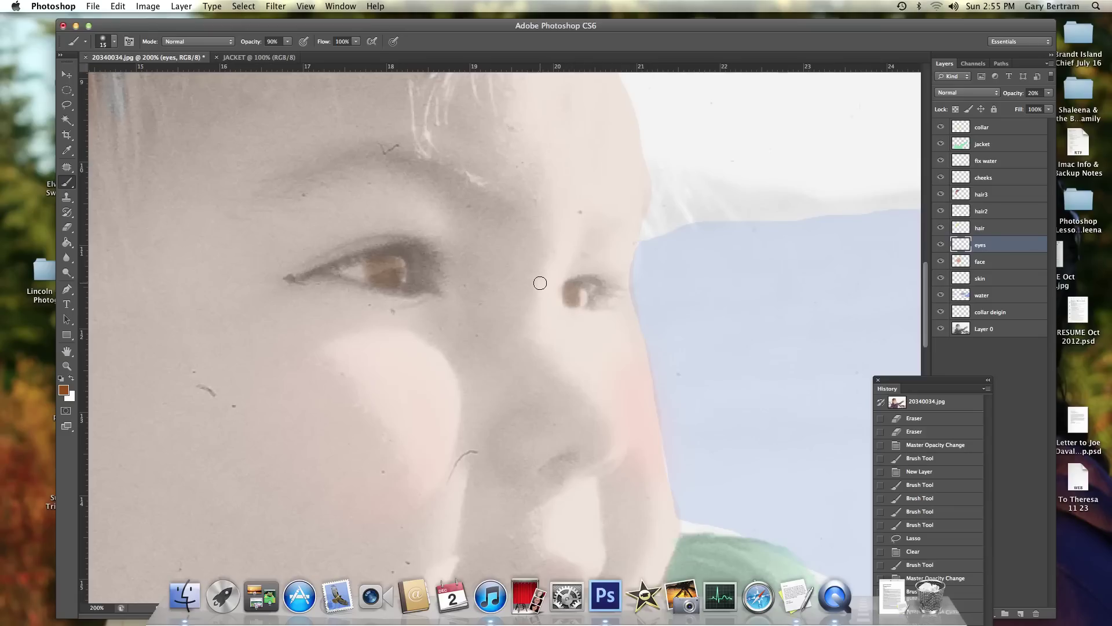
Step: Fit the whole photo on screen
left_click(68, 366)
right_click(249, 285)
left_click(265, 291)
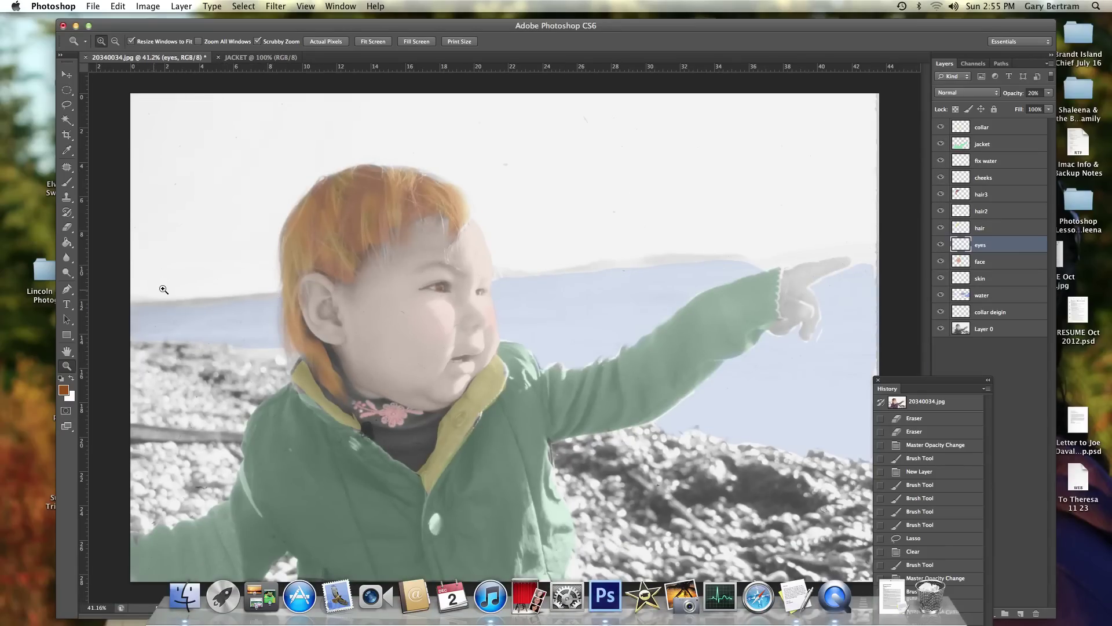